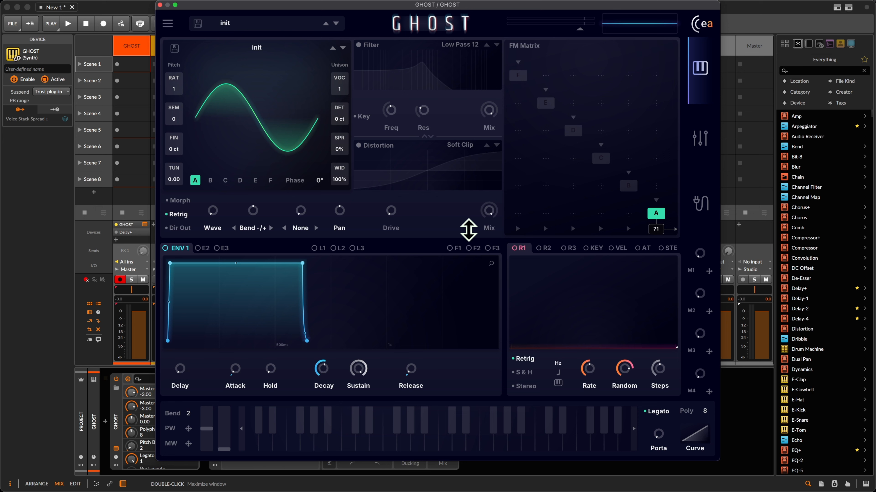
Enable operator B in the FM Matrix and try out its modulation amount into operator A
mouse_move(486, 217)
mouse_move(628, 230)
mouse_down()
mouse_move(630, 191)
mouse_move(637, 239)
mouse_up()
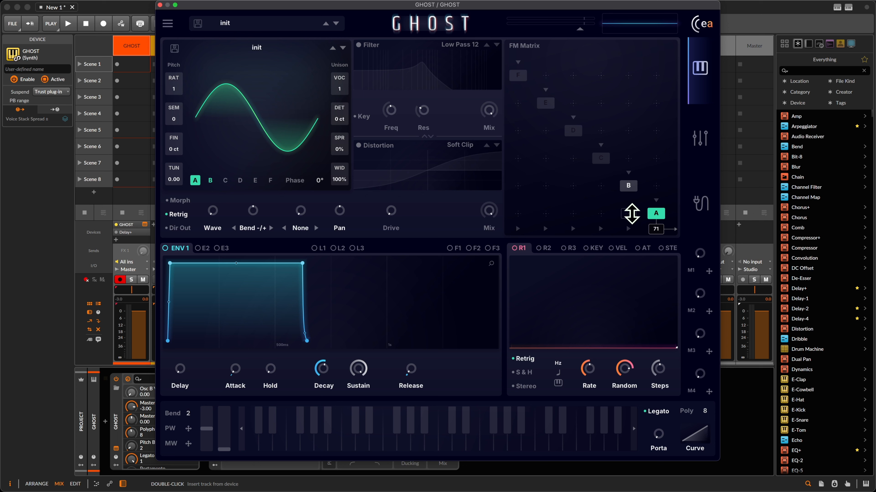
drag(630, 214, 630, 204)
drag(632, 214, 628, 202)
drag(625, 212, 628, 228)
Enable operators C, D and E in the FM Matrix, and clear the C-to-B and B-to-A modulation amounts
drag(619, 181, 638, 204)
drag(603, 189, 544, 130)
double_click(544, 130)
double_click(569, 154)
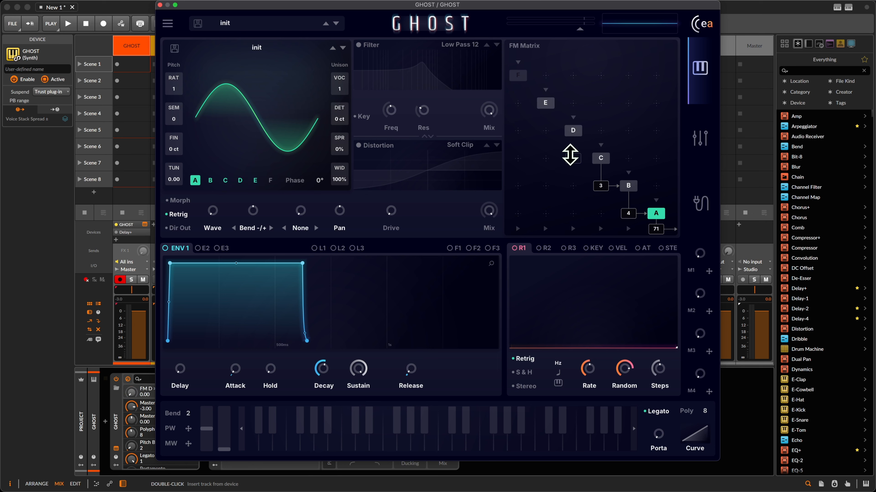
double_click(599, 186)
double_click(628, 213)
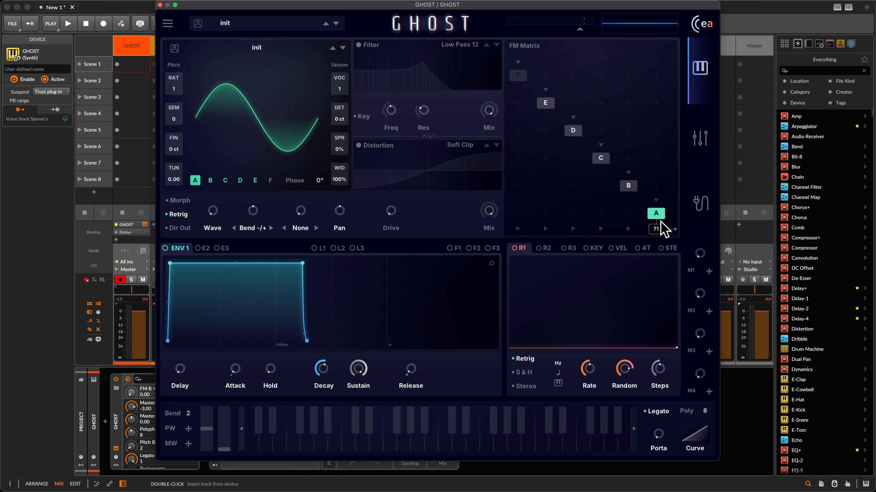
Cross-modulate operators A and B with A to B at 5 and B to A at 38, plus feedback of 12 on A
drag(655, 186, 639, 220)
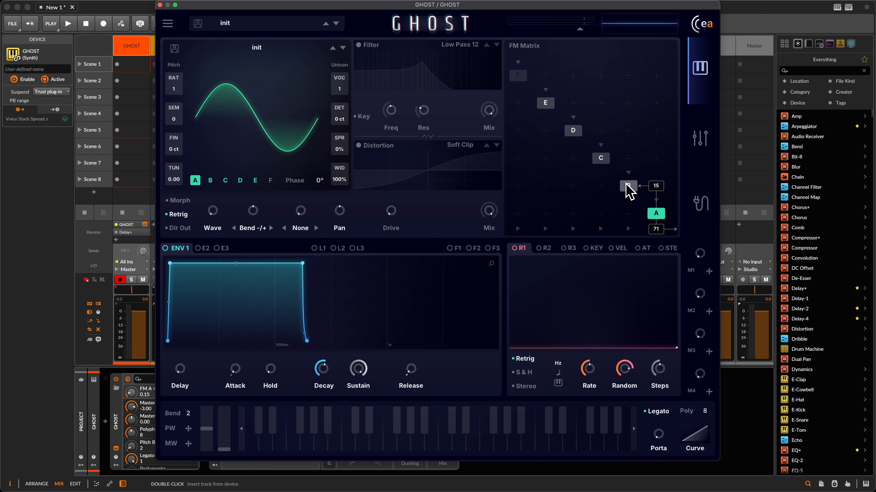
drag(628, 189, 628, 208)
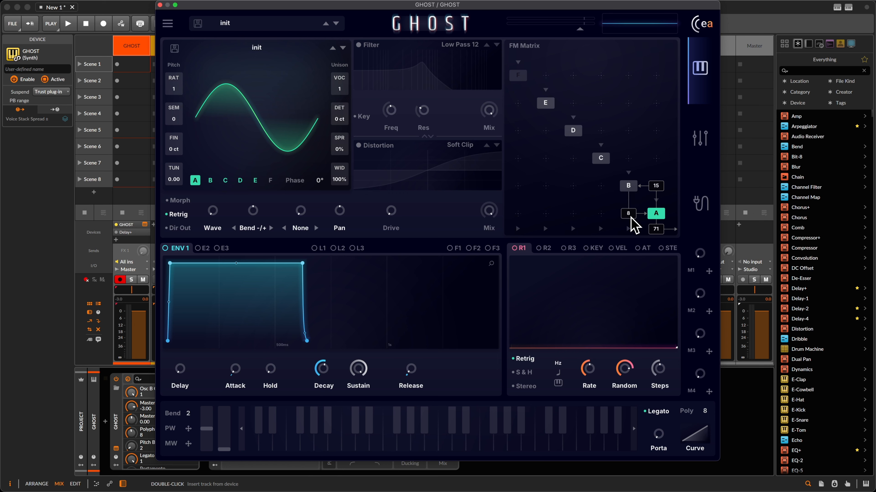
drag(655, 213, 657, 182)
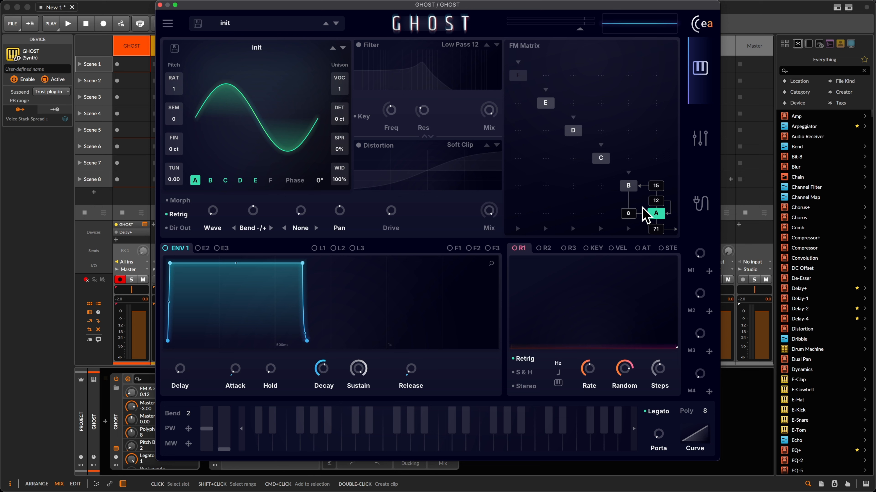
drag(629, 213, 625, 150)
mouse_move(631, 215)
mouse_down()
mouse_move(656, 195)
mouse_move(660, 202)
mouse_up()
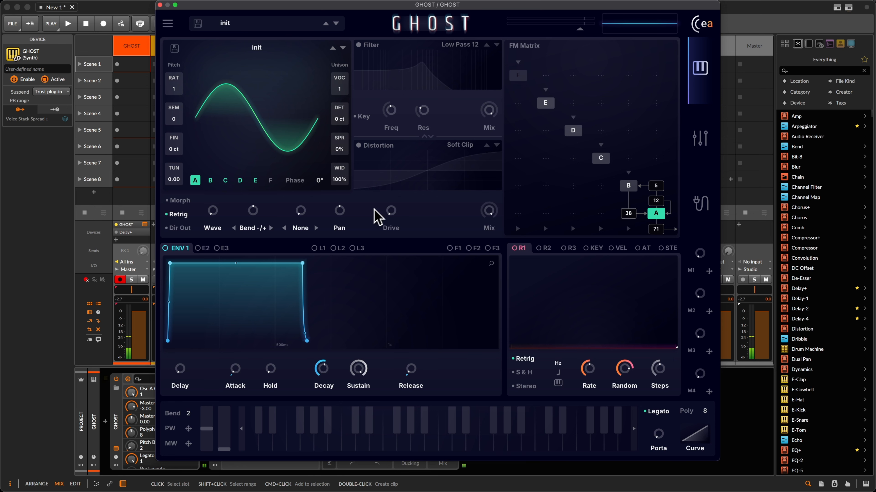
Clear operator A's feedback and both modulation amounts between operators A and B
double_click(653, 202)
double_click(628, 211)
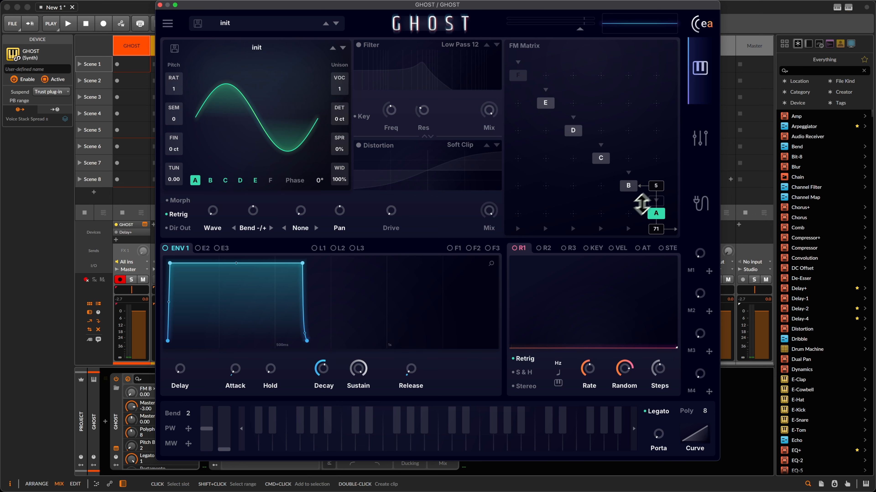
double_click(656, 186)
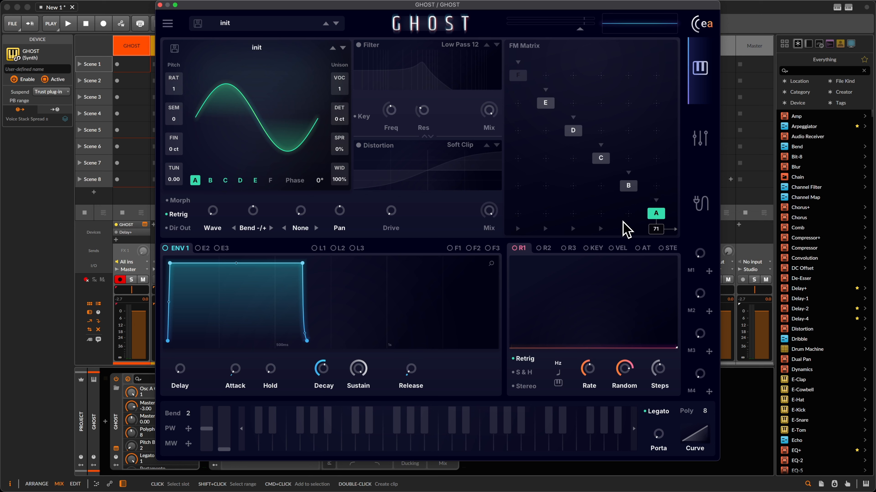
Set operator B's modulation of A to 51 and B's pitch ratio to 4
drag(628, 214, 629, 193)
click(628, 189)
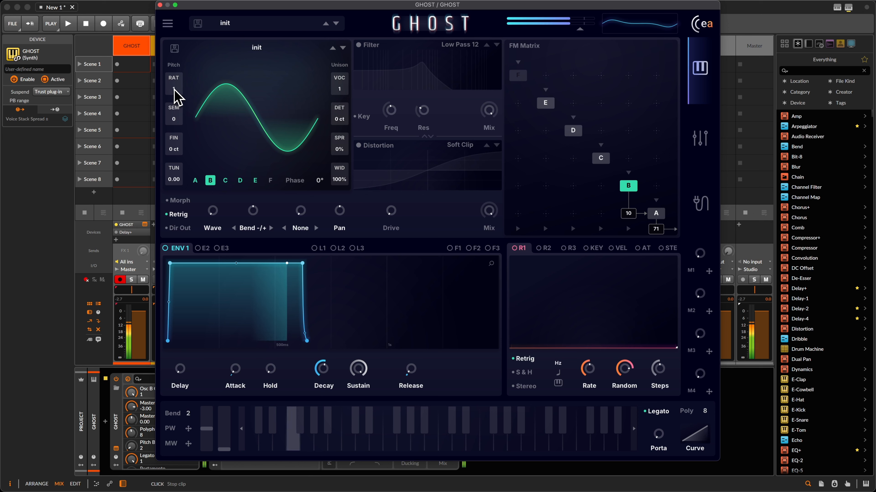
drag(631, 216, 634, 49)
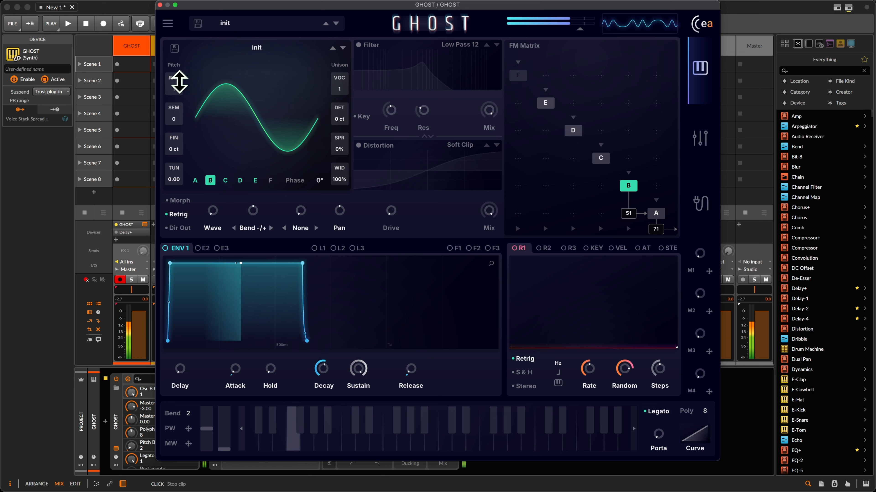
drag(175, 89, 174, 80)
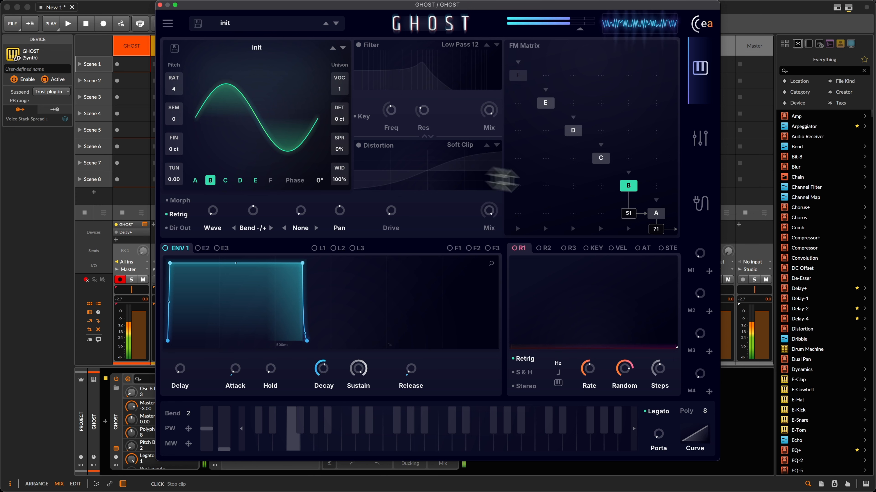
Modulate operator B from C at 13 and set C's semitone offset to -12
drag(600, 181, 598, 162)
click(600, 160)
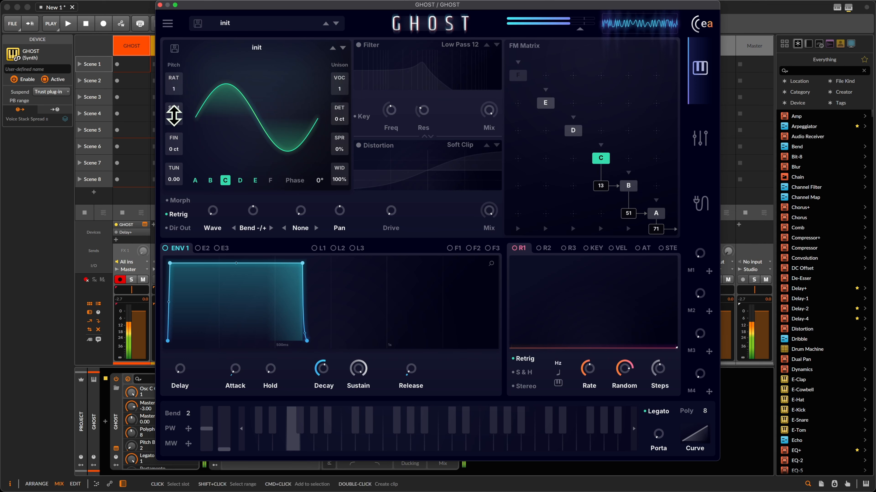
drag(174, 116, 177, 137)
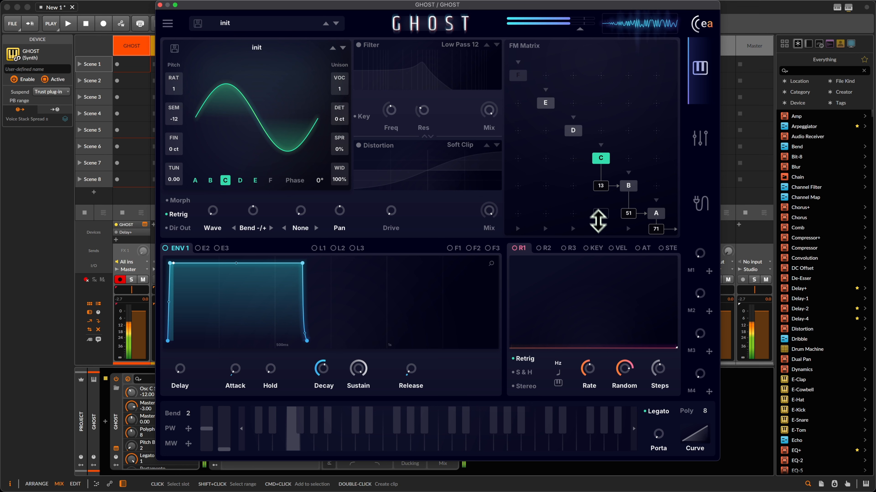
Reset operator C's semitone offset to 0 and set its modulation of operator B to 6
mouse_move(598, 187)
mouse_down()
mouse_move(600, 210)
mouse_move(599, 185)
mouse_up()
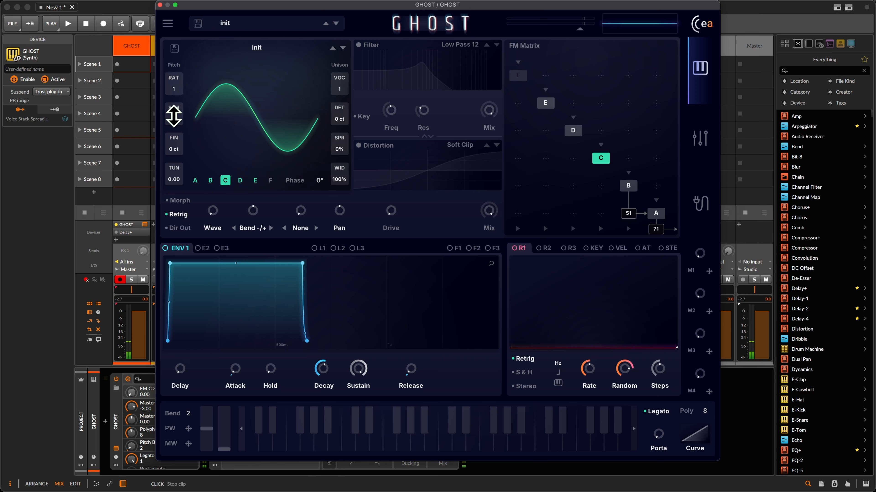
double_click(173, 118)
drag(600, 184, 600, 176)
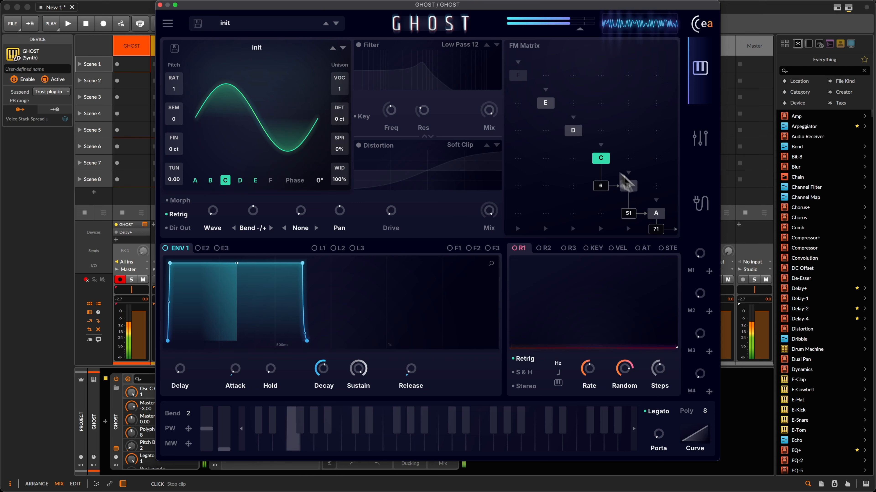
Try feedback of 17 on operator A and some feedback on B, and clear every modulation and feedback amount in the FM Matrix
drag(656, 206, 626, 134)
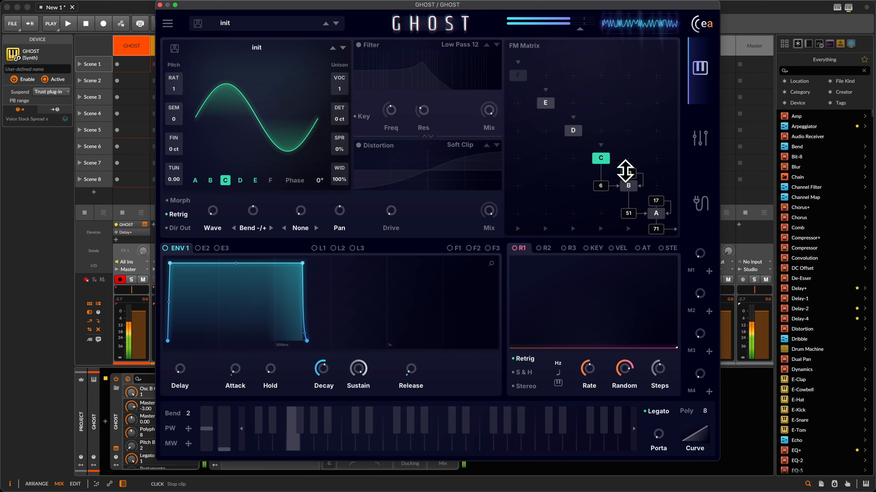
double_click(625, 171)
double_click(600, 188)
double_click(629, 212)
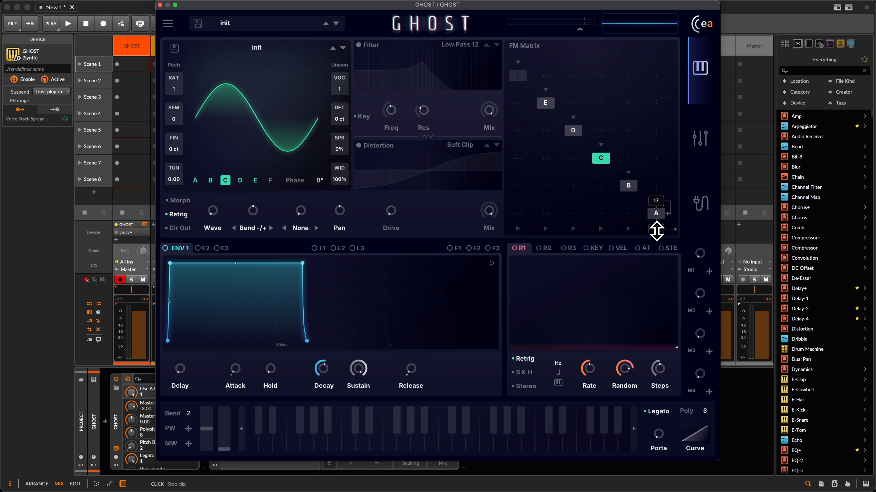
double_click(656, 201)
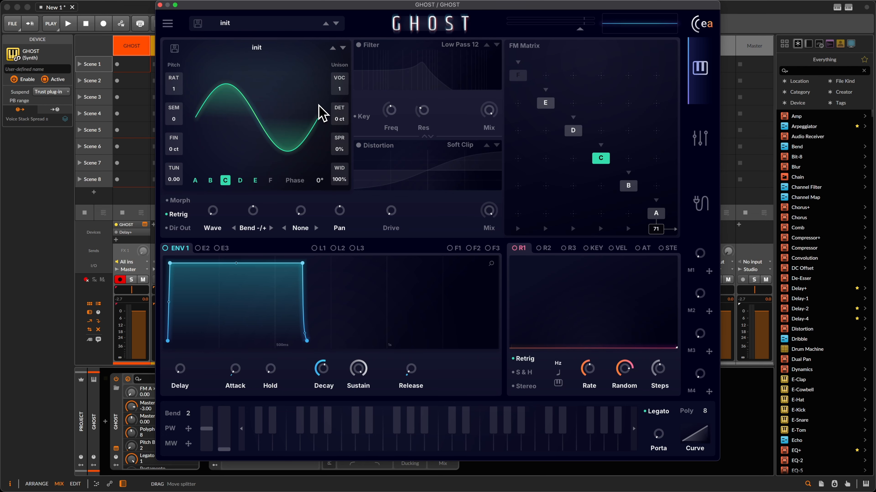
Reduce Envelope 1's attack to its minimum and select oscillator A for editing
drag(306, 6, 297, 6)
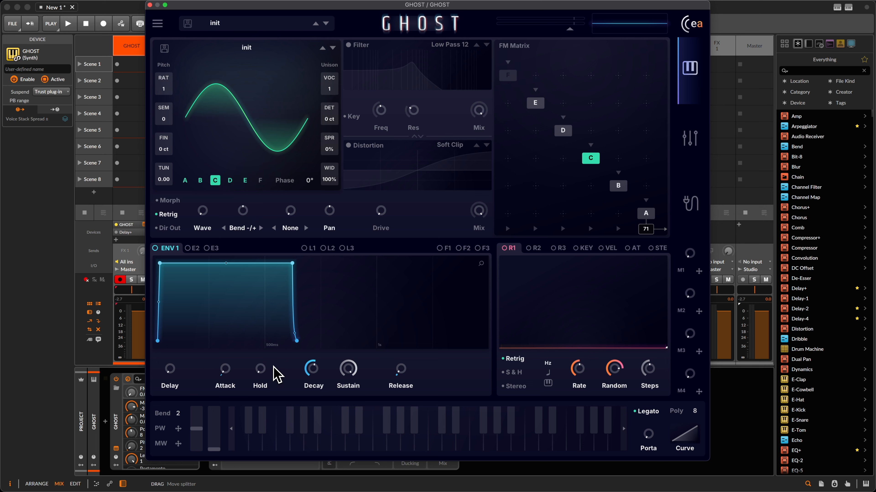
drag(226, 369, 226, 372)
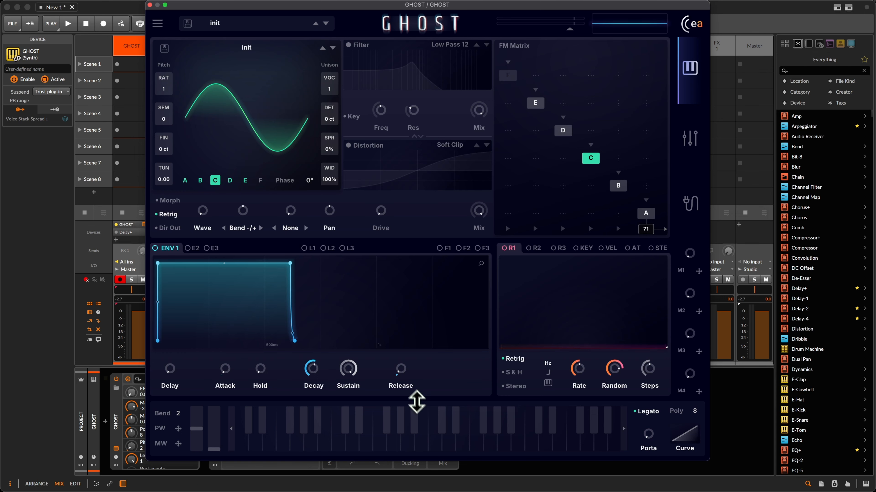
click(185, 180)
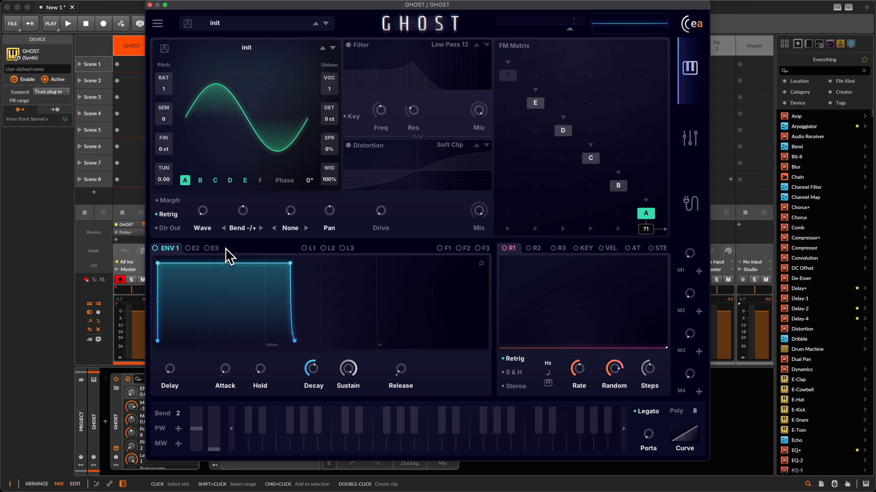
Review the available wave-shaping modes and try the Bend amount on oscillator A's sine wave, returning it to neutral
click(241, 228)
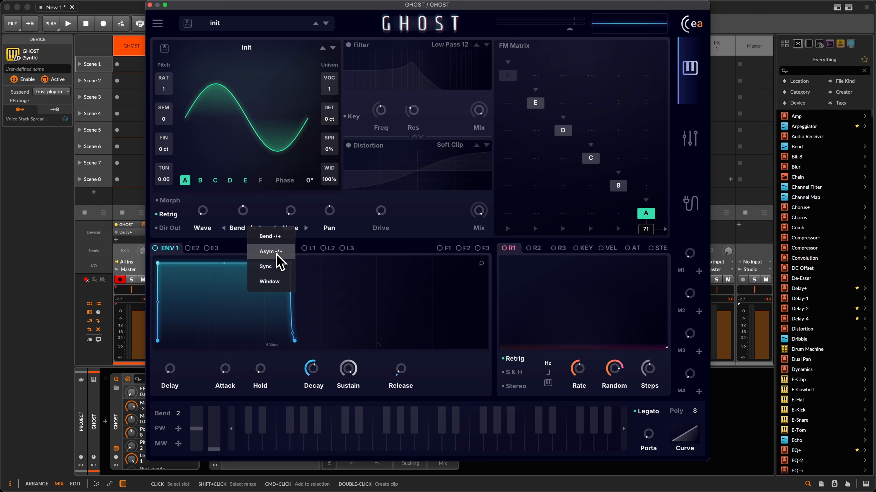
click(242, 211)
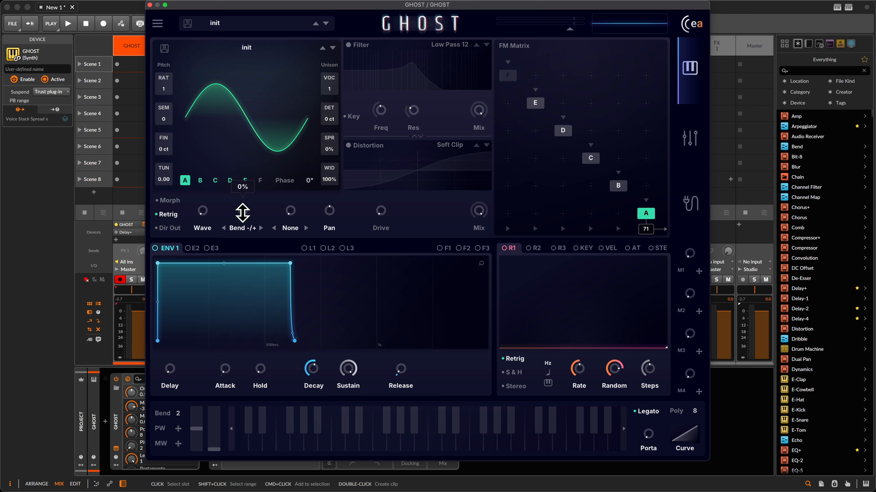
mouse_move(243, 211)
mouse_down()
mouse_move(245, 127)
mouse_move(248, 240)
mouse_move(245, 206)
mouse_up()
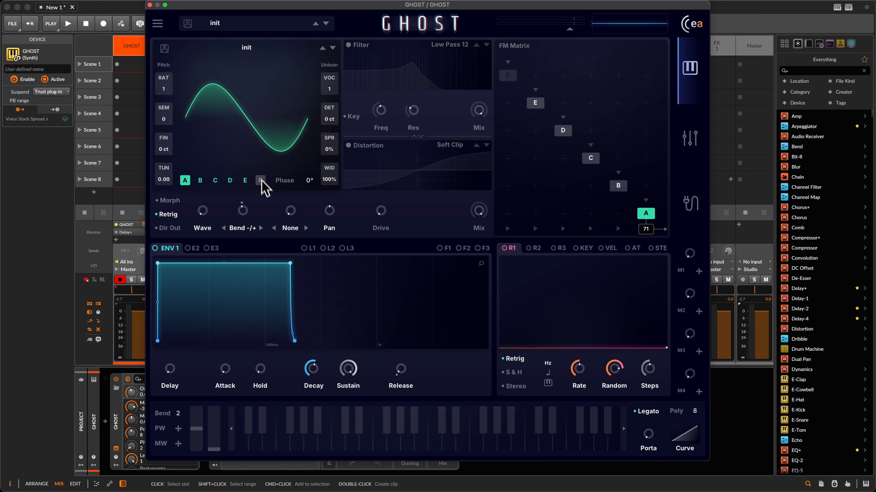
mouse_move(234, 212)
mouse_down()
mouse_move(242, 250)
mouse_move(248, 143)
mouse_move(243, 208)
mouse_up()
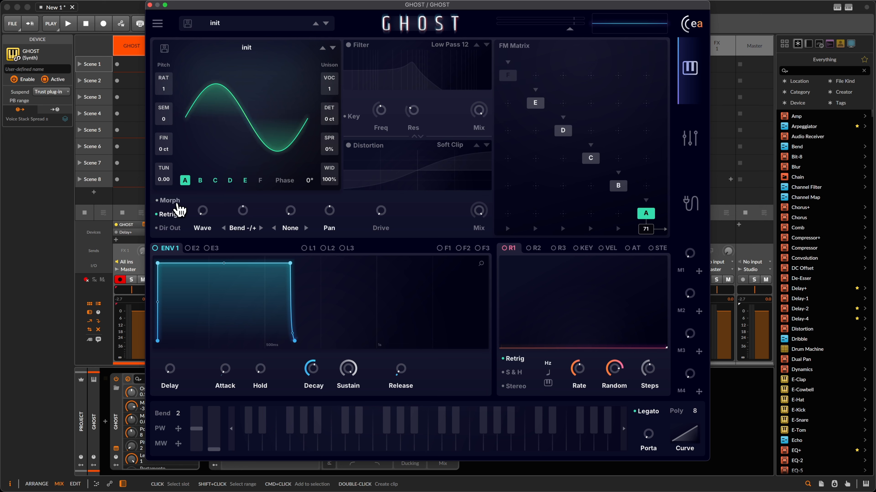
Change oscillator A's wave from sine to a sawtooth-like shape and enable Morph
drag(202, 211, 209, 155)
mouse_move(214, 111)
mouse_down()
mouse_move(215, 166)
mouse_move(207, 88)
mouse_move(208, 122)
mouse_up()
click(167, 202)
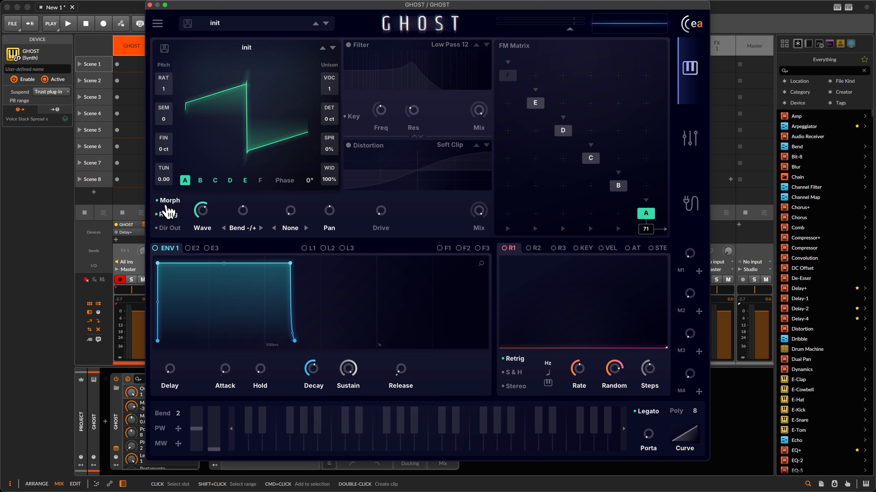
Sweep oscillator A's Wave up to 93% and back to the sawtooth-like shape, and increase its positive Bend amount
drag(203, 209, 215, 128)
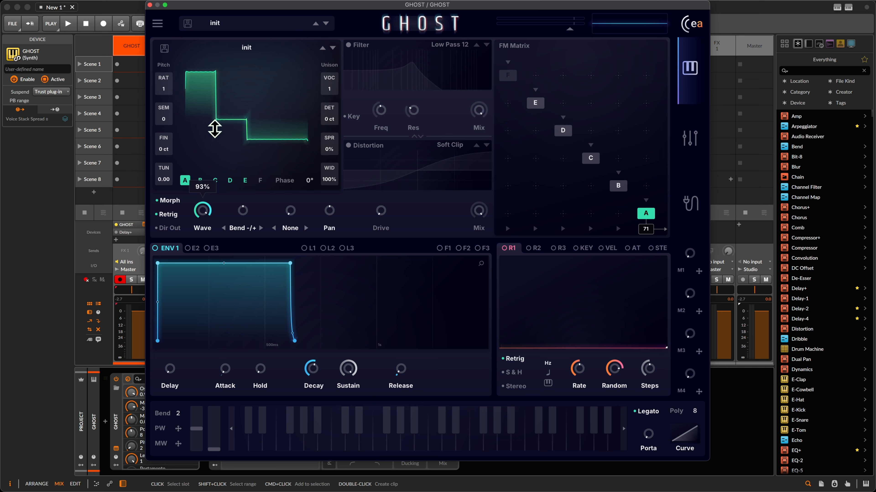
mouse_move(246, 203)
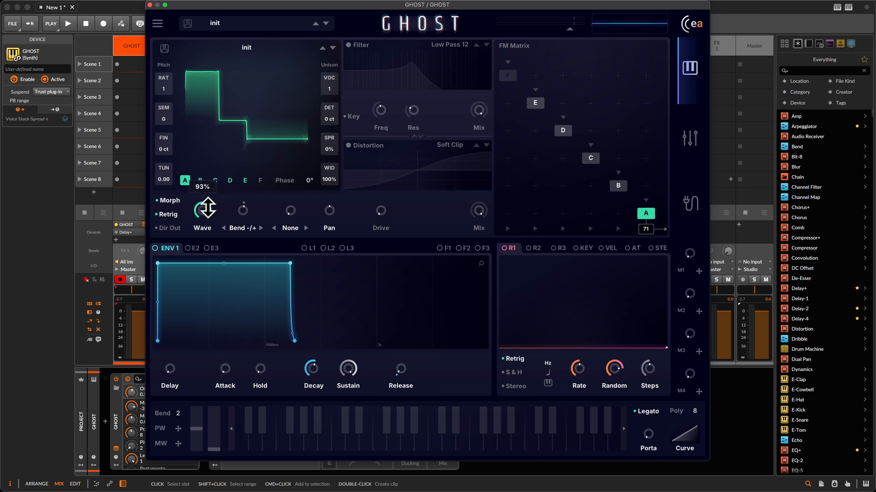
drag(207, 209, 221, 270)
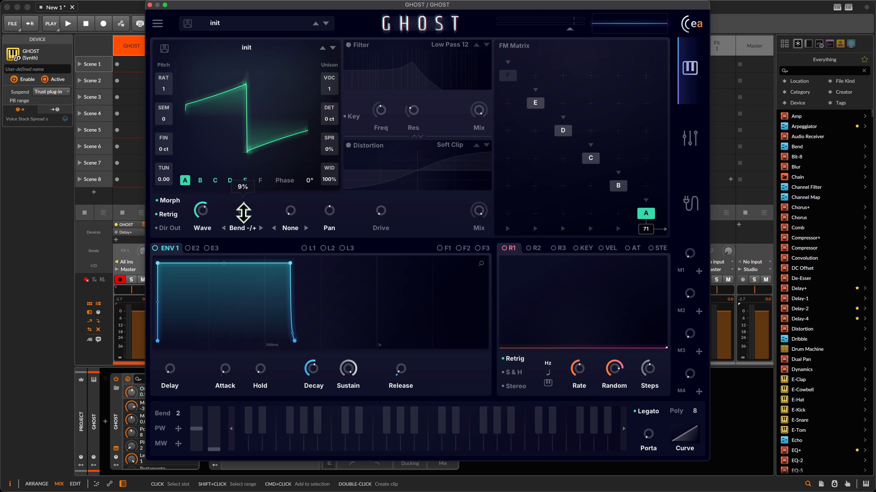
drag(243, 211, 244, 170)
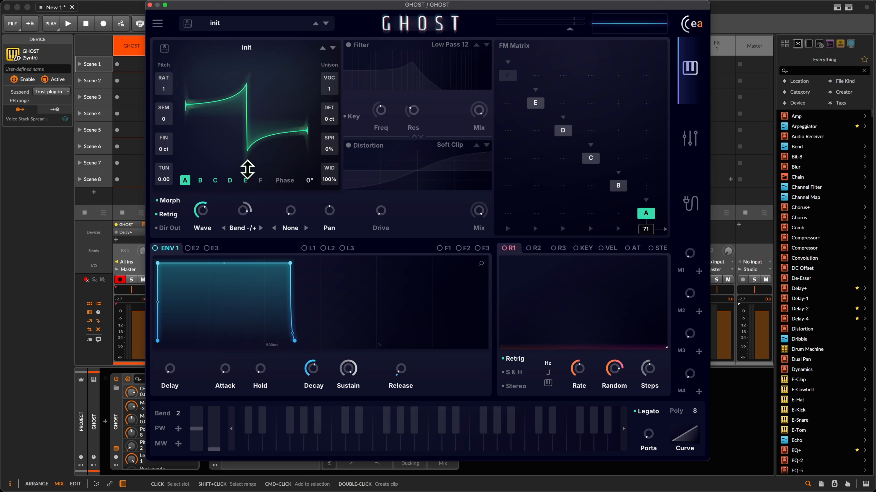
Switch oscillator A's wave shaper to Asym -/+ and set its amount to about -65%
click(242, 225)
click(259, 252)
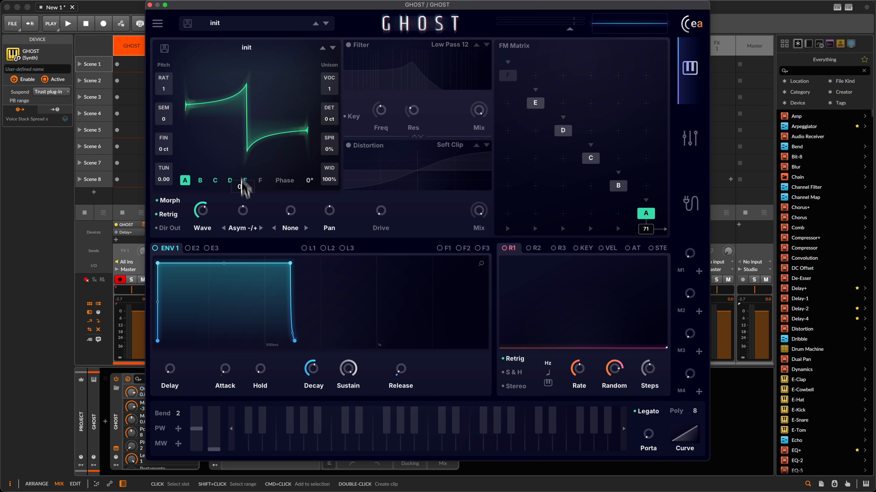
mouse_move(245, 213)
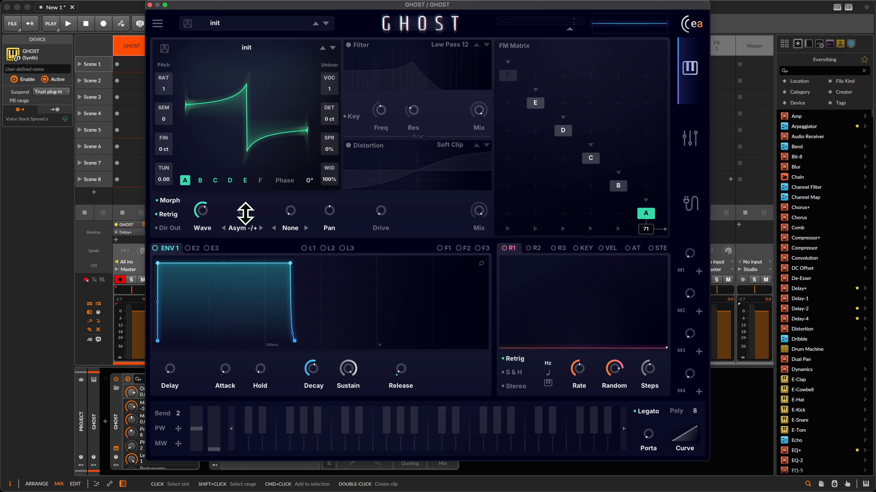
drag(245, 214, 260, 274)
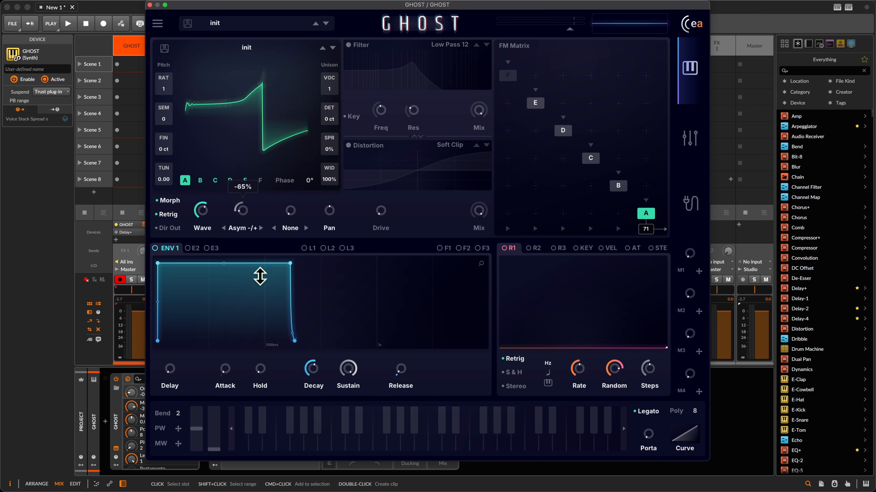
Switch oscillator A's wave shaper to Sync and raise its amount to repeat the waveform about four times per cycle
click(242, 236)
click(257, 268)
drag(241, 209, 244, 211)
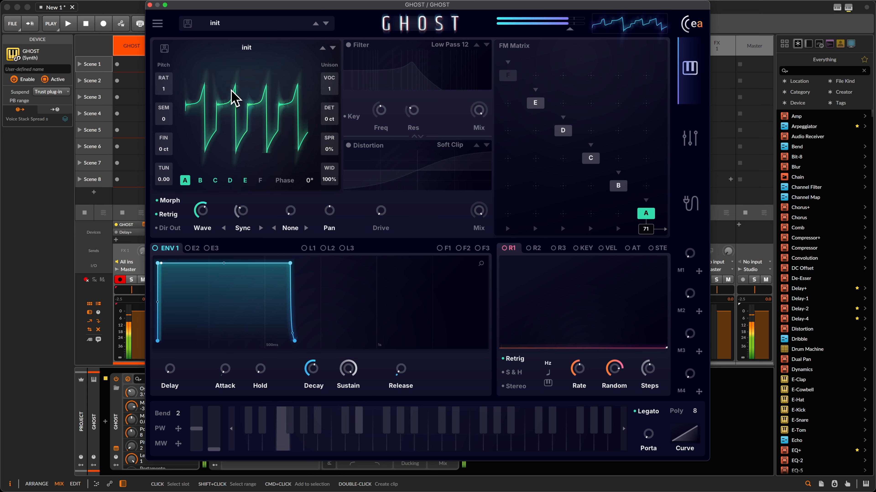
Lower oscillator A's Sync amount to 300%
mouse_move(239, 211)
drag(238, 211, 250, 234)
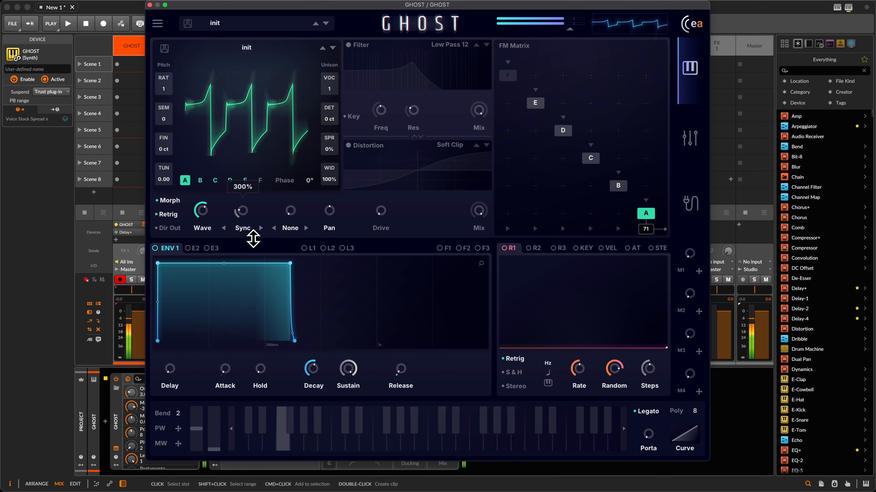
Switch oscillator A's wave shaper to Window and sweep its amount up and back down to zero
click(244, 228)
click(257, 286)
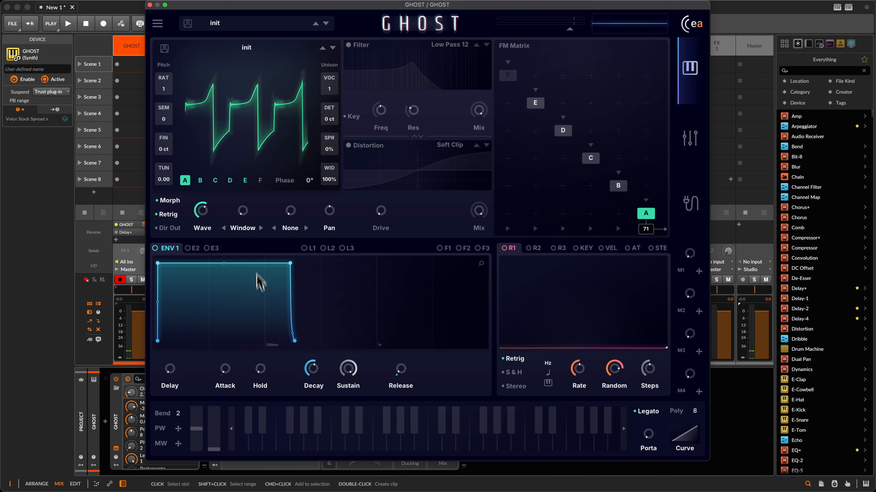
drag(244, 211, 215, 138)
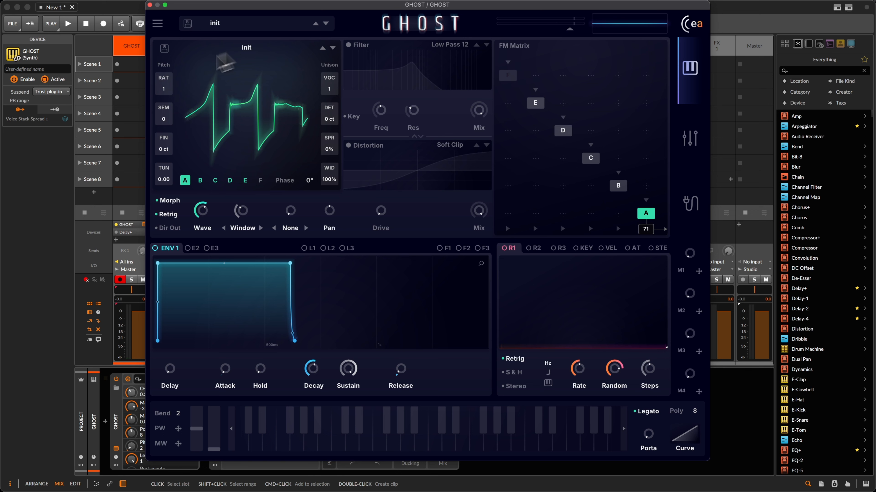
drag(254, 219, 255, 282)
Switch oscillator A's wave shaper back to Bend -/+ and adjust its positive bend amount
click(242, 228)
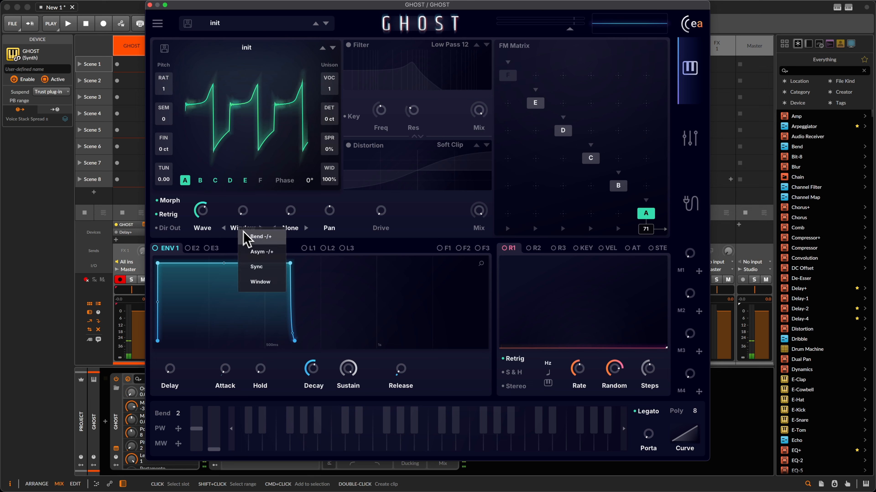
click(250, 237)
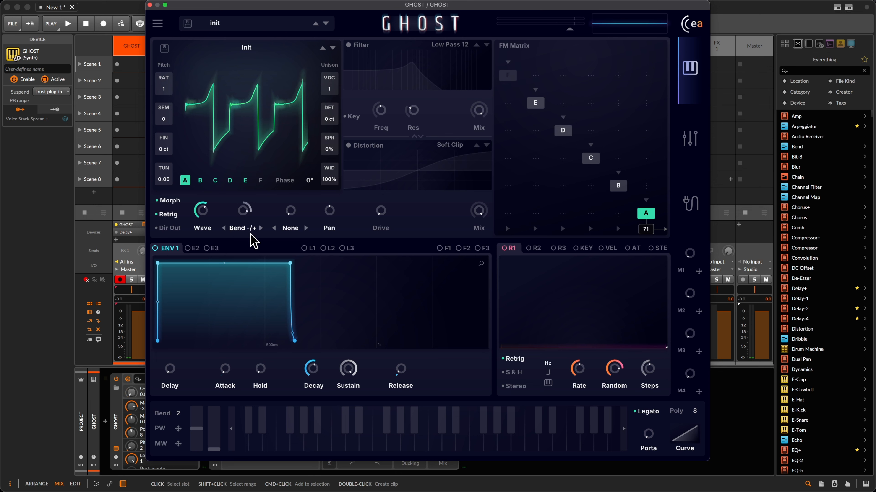
mouse_move(243, 210)
mouse_down()
mouse_move(244, 324)
mouse_move(227, 207)
mouse_up()
click(237, 229)
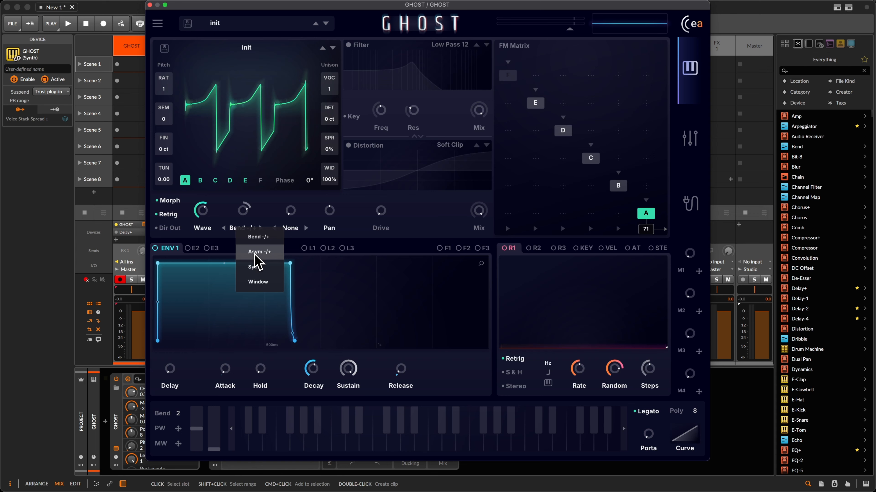
click(275, 204)
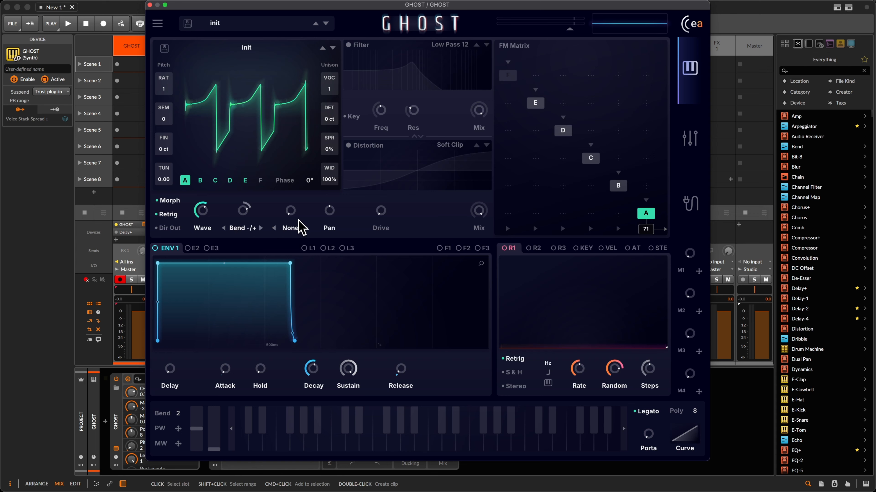
Set oscillator A's second wave modifier from None to Stretch and reset the Bend amount to zero
click(298, 228)
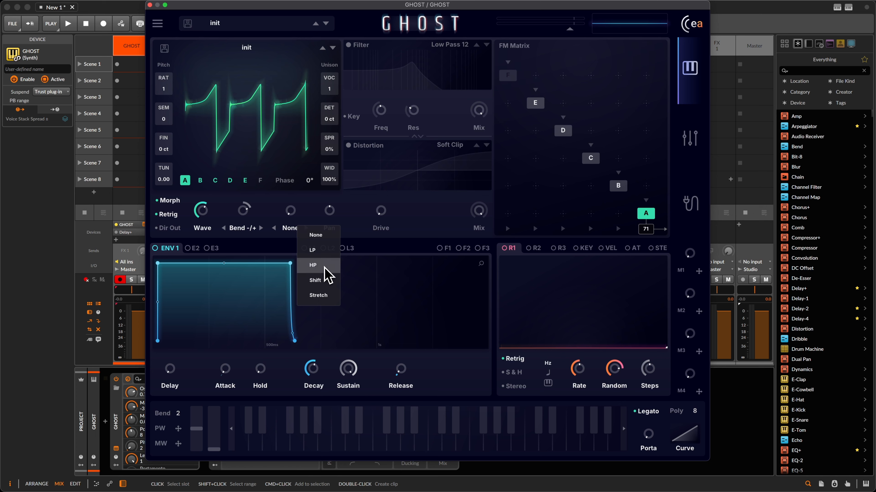
click(332, 296)
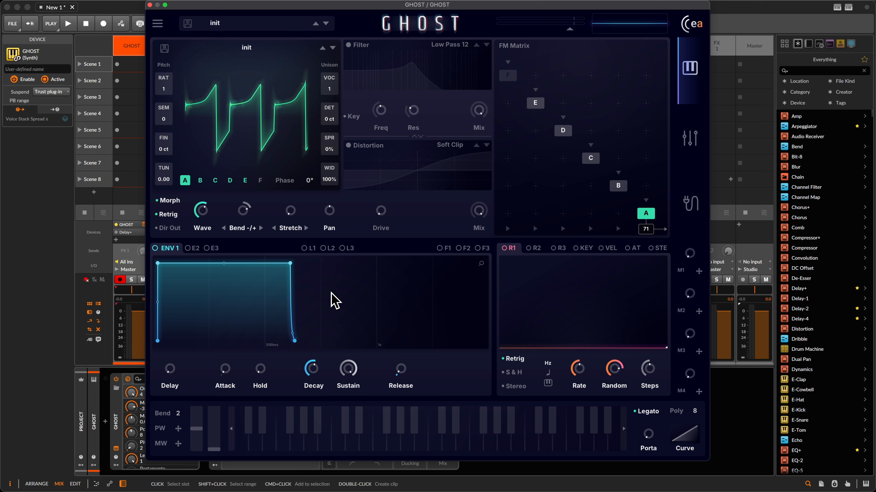
double_click(241, 207)
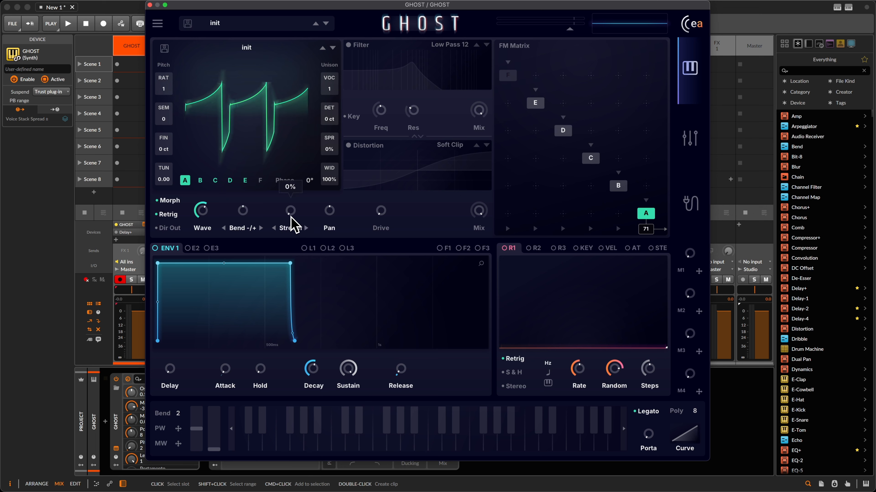
Raise oscillator A's Wave to the square-like shape at the end of its range
drag(205, 208, 197, 129)
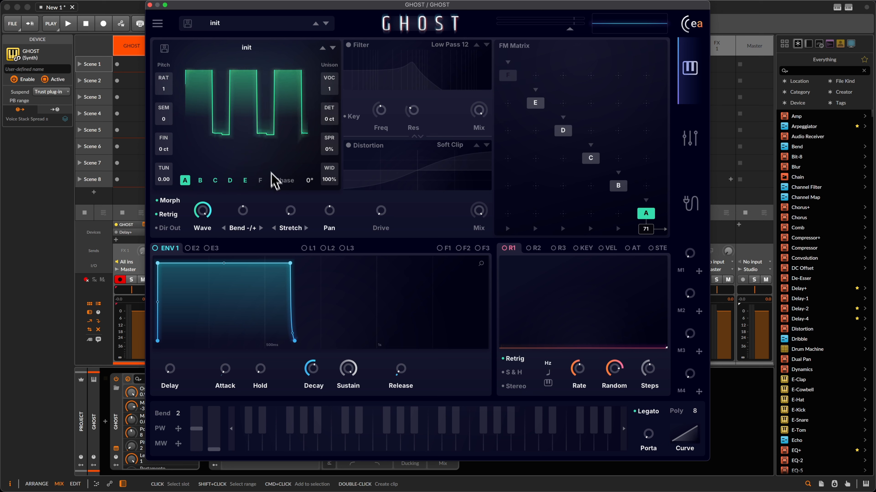
click(237, 233)
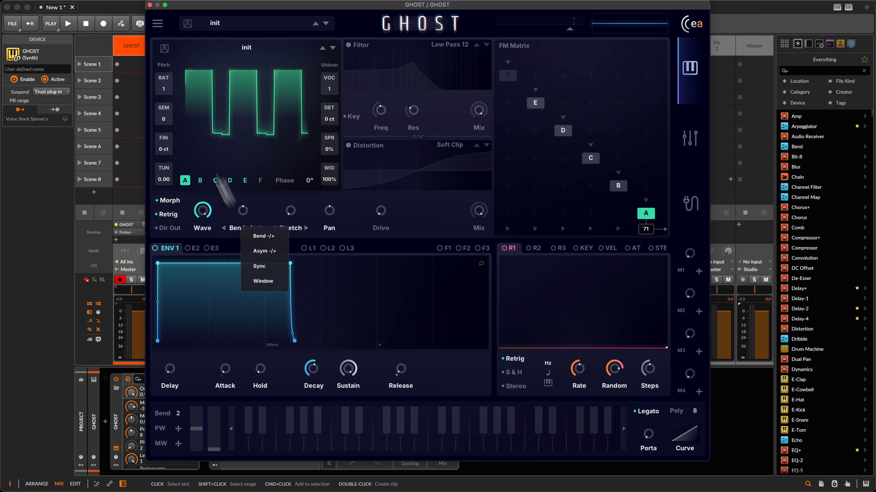
click(166, 53)
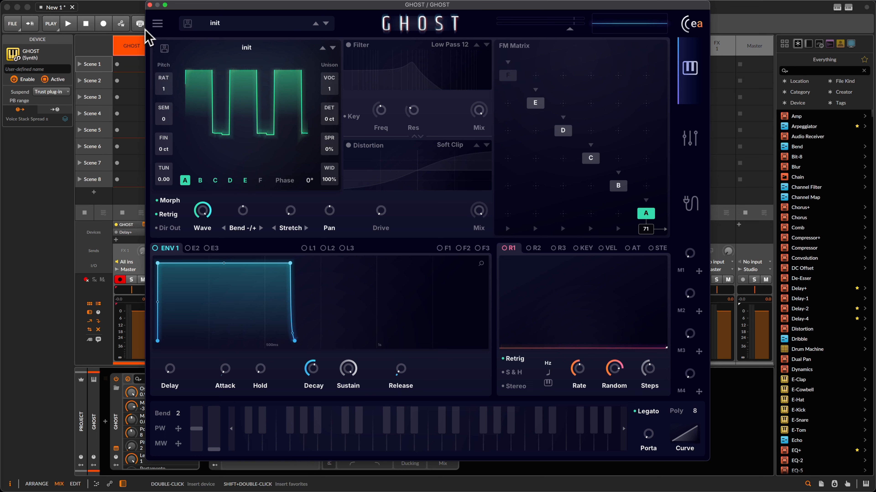
Reset the synth to the init patch and raise oscillator A's Wave to just below its maximum
click(159, 23)
click(178, 36)
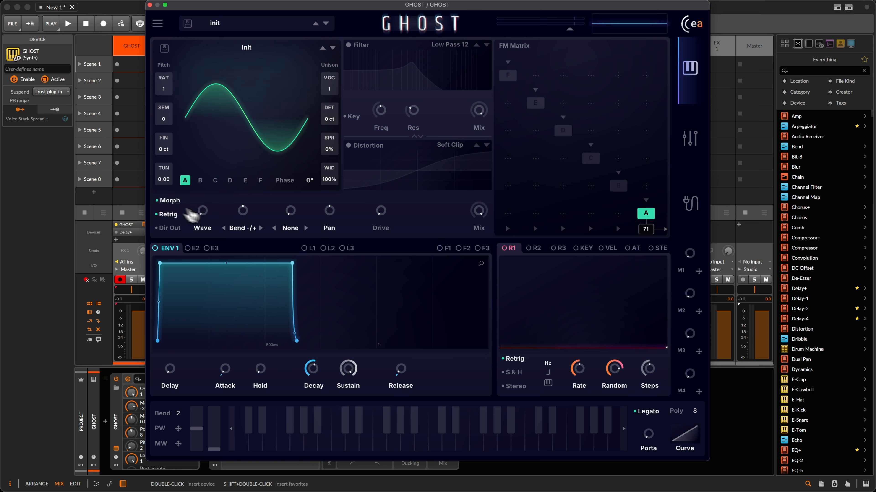
drag(203, 230, 240, 34)
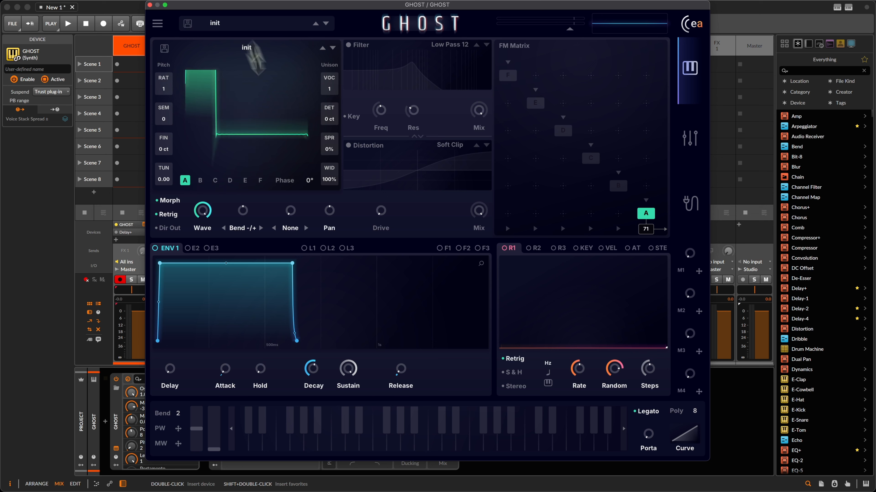
drag(204, 210, 208, 218)
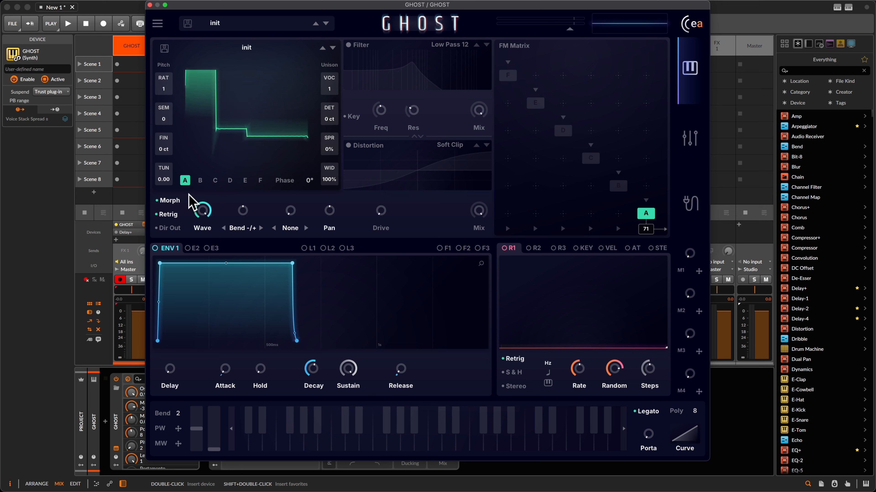
Set oscillator A's second wave modifier to Stretch and raise its amount to 15%
click(283, 229)
click(312, 299)
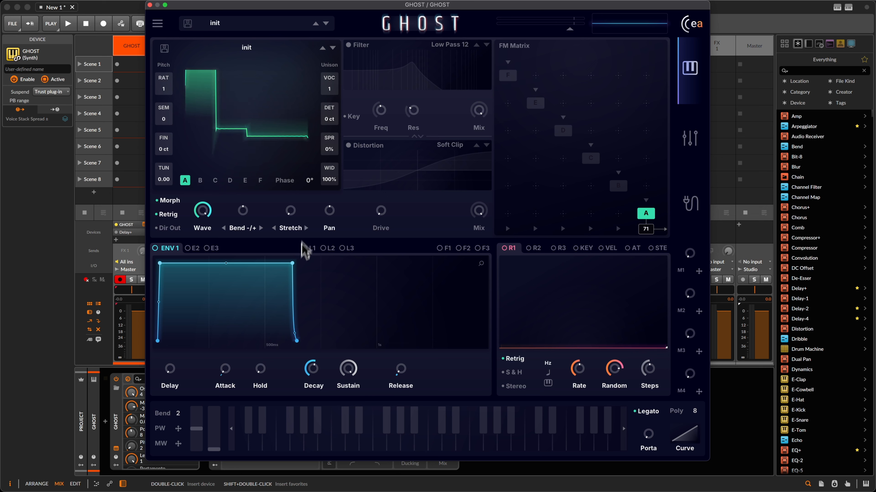
mouse_move(294, 215)
mouse_down()
mouse_move(292, 166)
mouse_move(297, 211)
mouse_up()
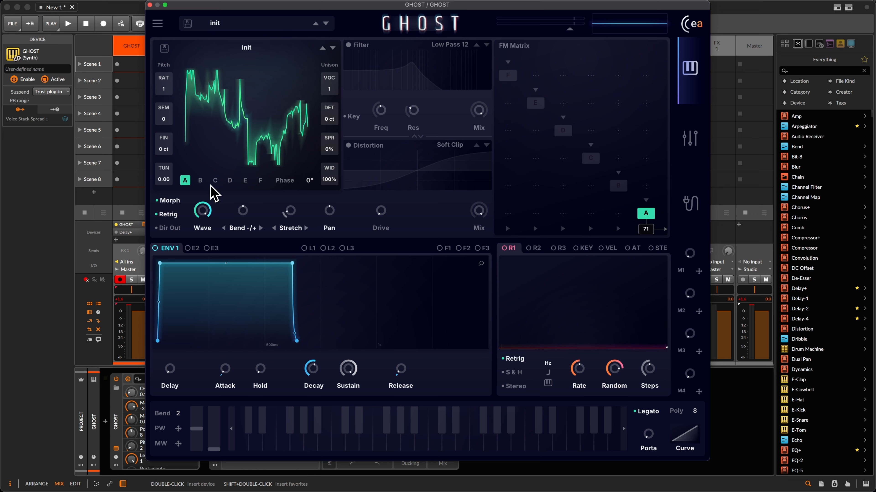
Sweep oscillator A's Bend and Stretch amounts in combination, with Bend up to about 32%, and reset both to zero
mouse_move(242, 212)
mouse_down()
mouse_move(246, 222)
mouse_move(255, 192)
mouse_move(245, 208)
mouse_up()
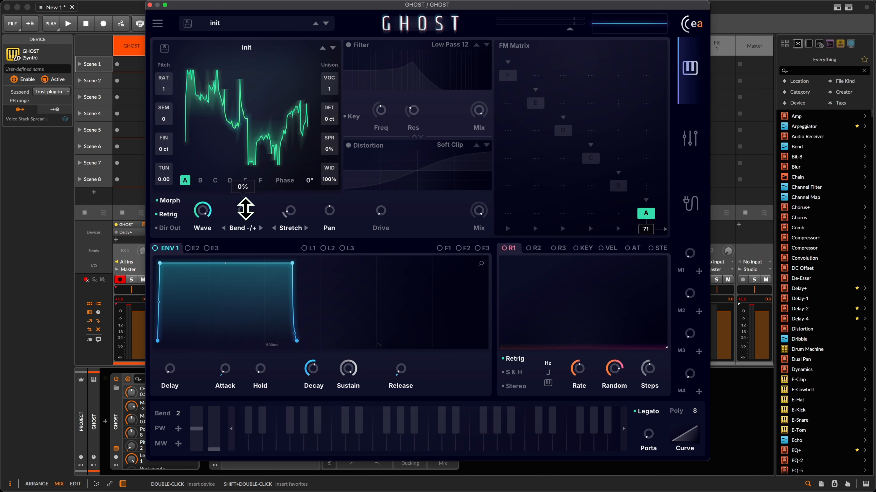
drag(247, 211, 244, 200)
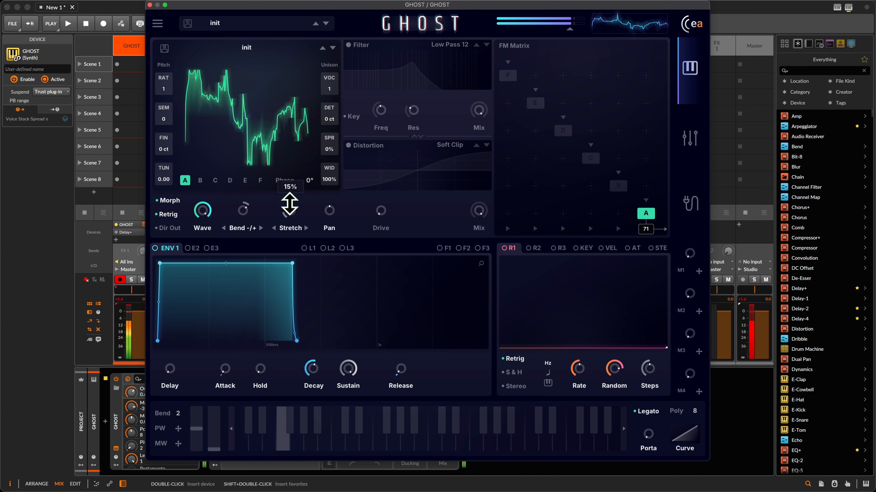
drag(290, 211, 287, 183)
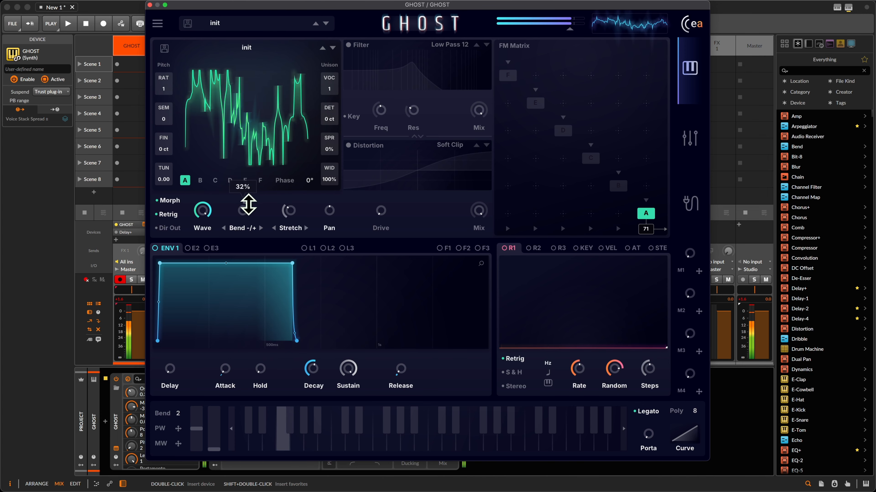
mouse_move(249, 204)
mouse_down()
mouse_move(236, 150)
mouse_move(253, 308)
mouse_move(241, 211)
mouse_up()
drag(286, 227, 289, 140)
drag(290, 186, 289, 221)
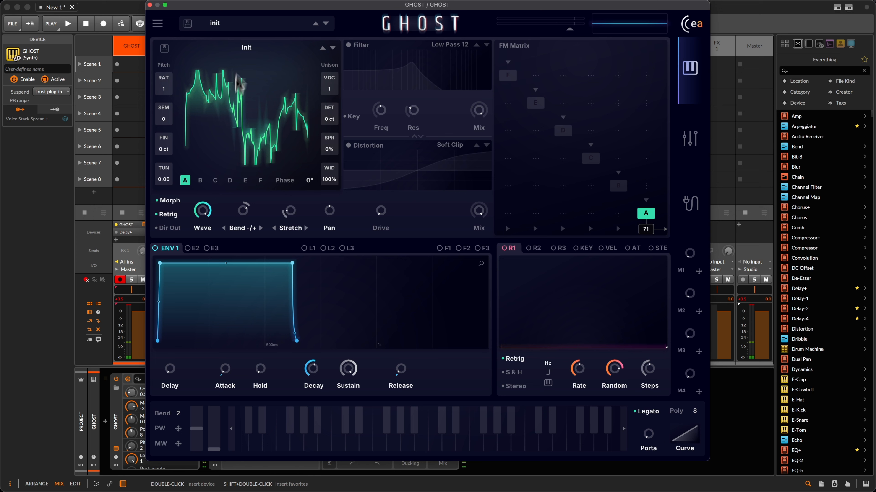
double_click(244, 211)
double_click(289, 210)
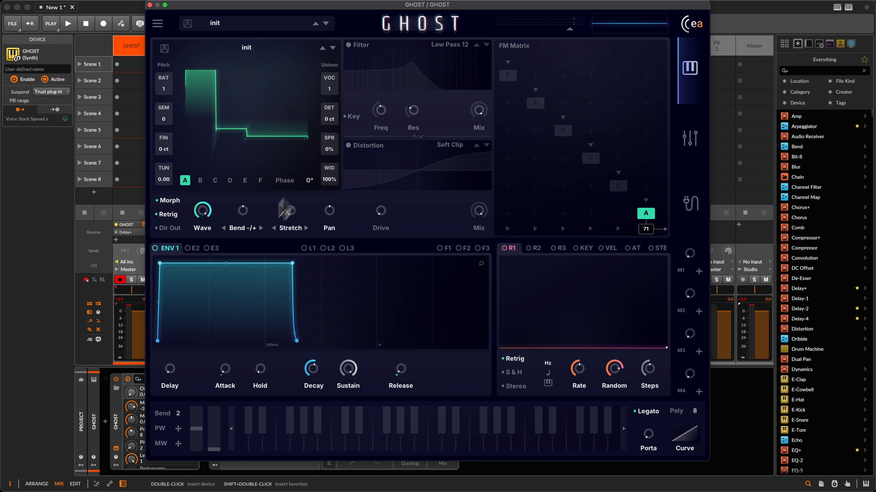
Raise oscillator A's Wave to 100% and increase its Stretch amount from zero
drag(206, 212, 206, 183)
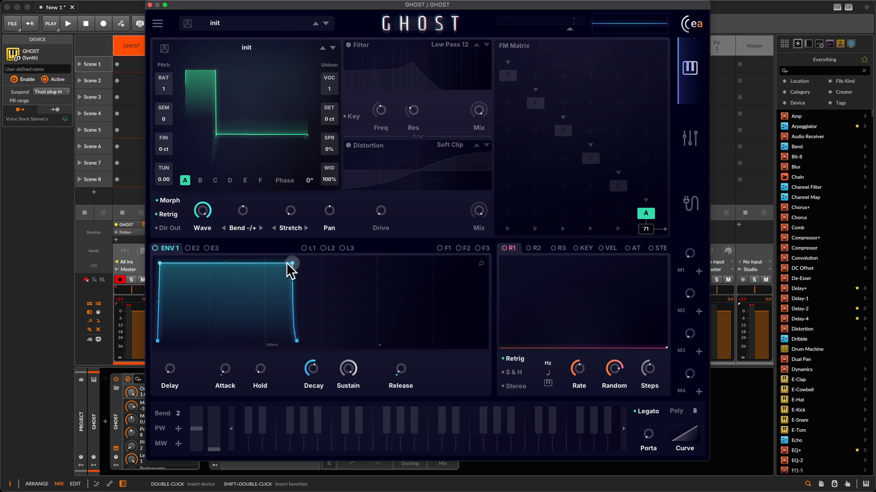
drag(286, 220, 292, 187)
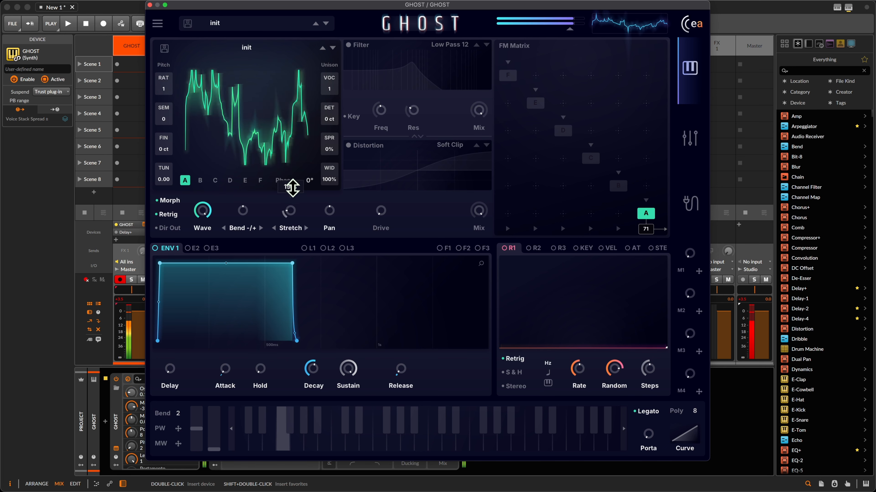
drag(205, 211, 194, 170)
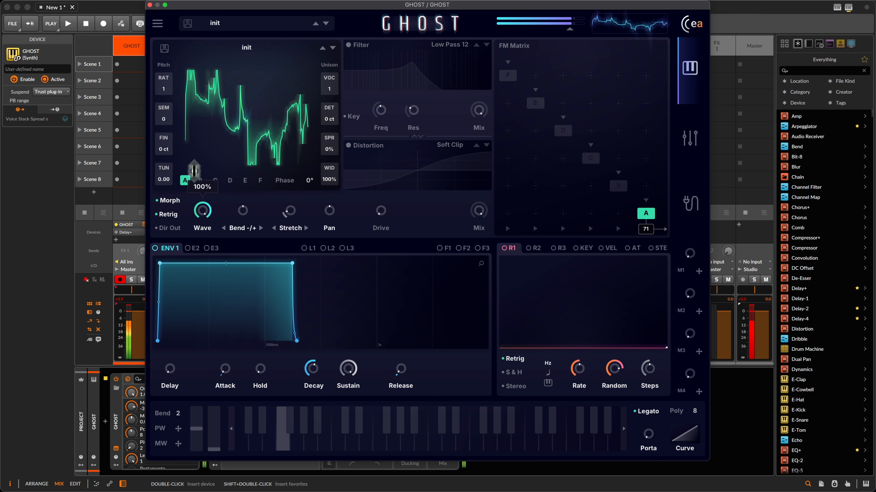
Raise oscillator A's positive Bend amount over the stretched wave and bring it back to zero
drag(248, 210, 238, 177)
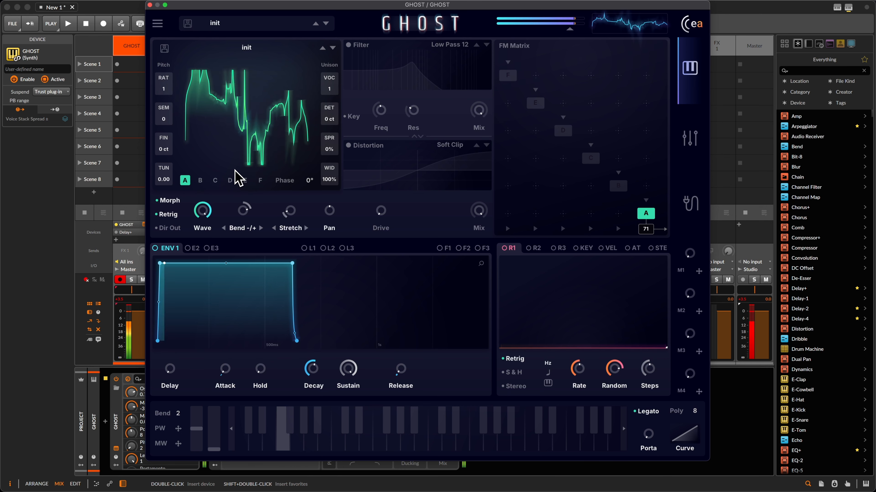
drag(241, 211, 247, 227)
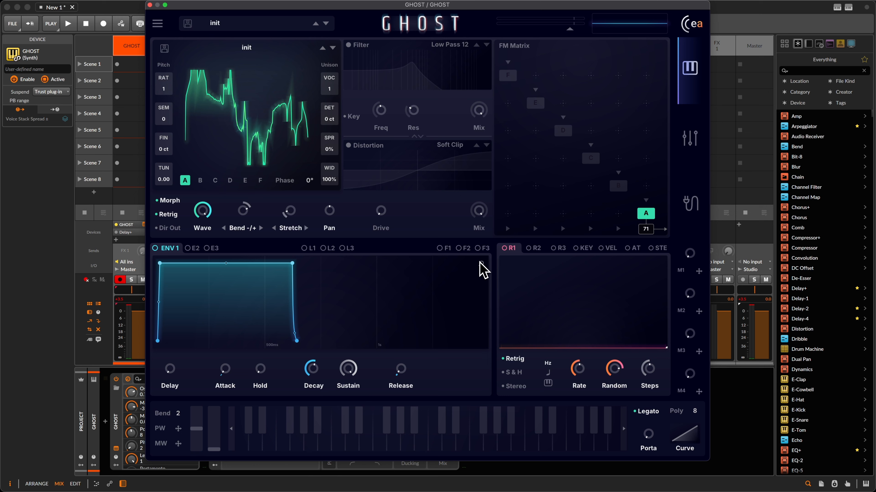
drag(247, 207, 245, 203)
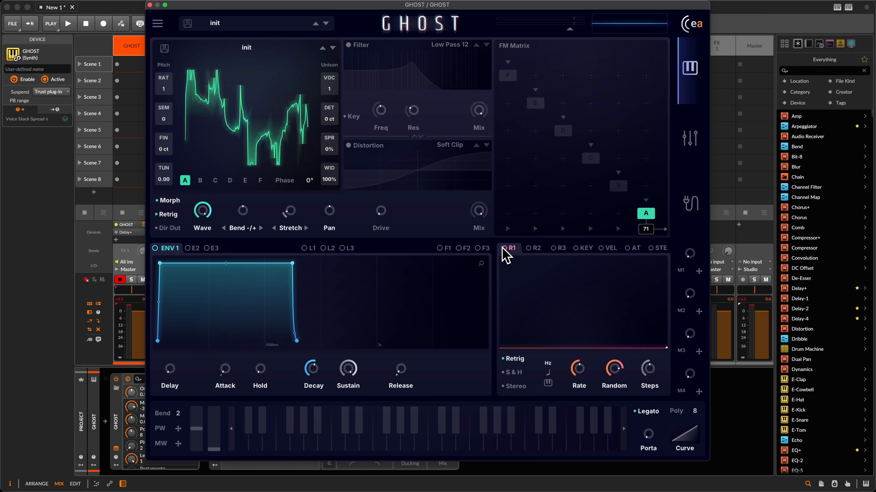
Assign random modulator R1 to oscillator A's Bend with an amount of 29% and toggle the modulation's polarity
drag(507, 249, 232, 180)
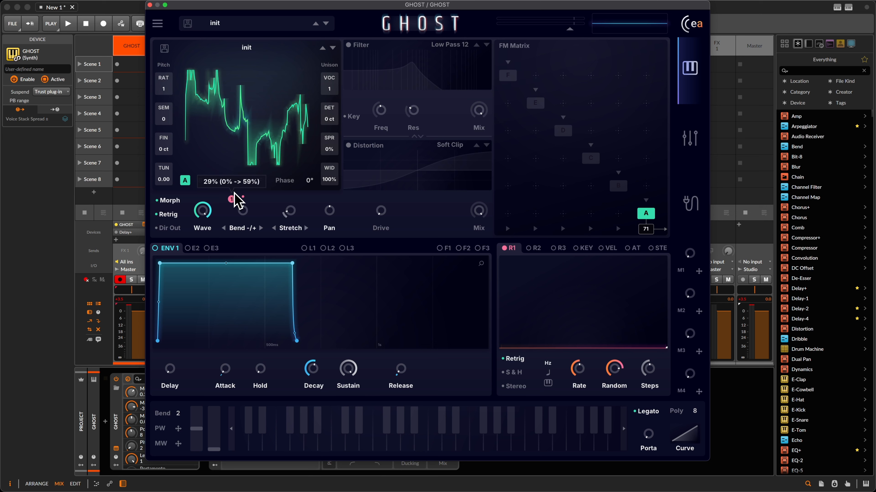
right_click(231, 199)
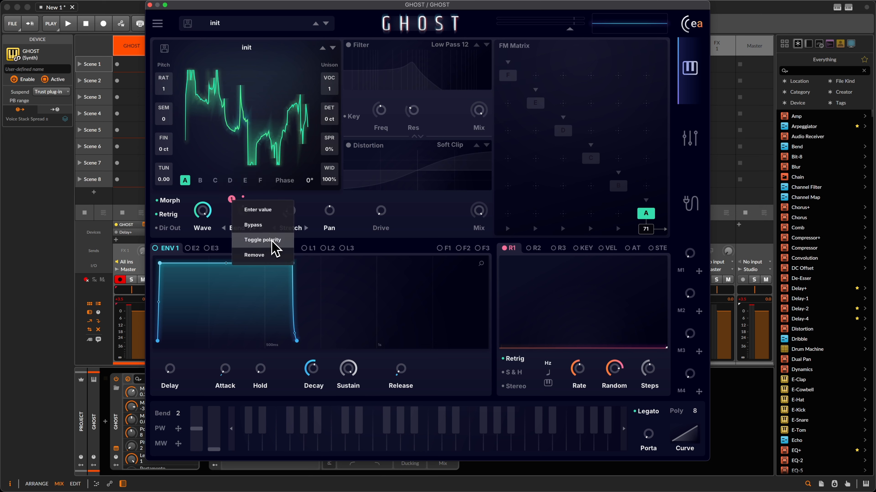
click(263, 240)
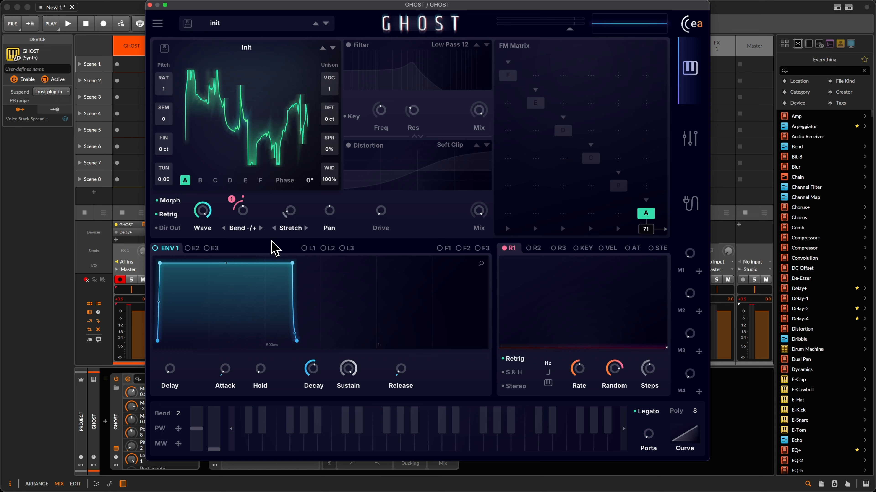
right_click(231, 200)
click(274, 194)
Enable S & H on random modulator R1 and lower its Rate to 0.00 Hz
drag(578, 368, 596, 484)
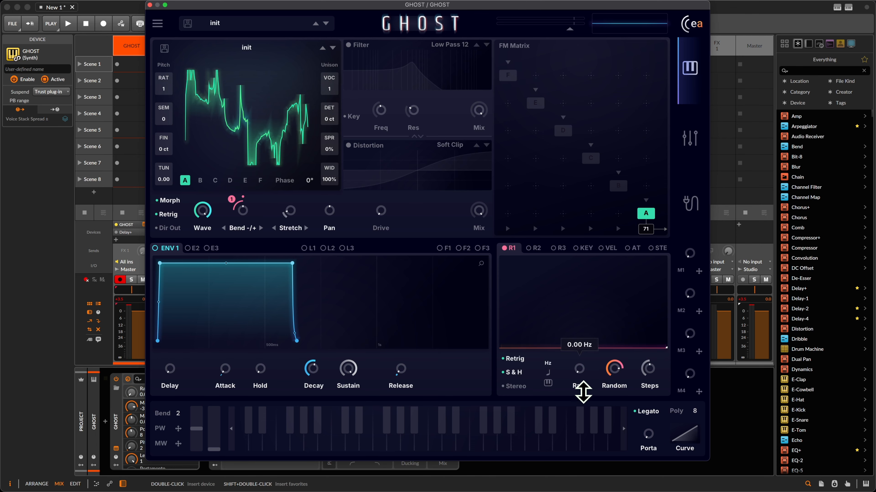
Insert an Arpeggiator note effect before the GHOST synth in the track's device chain
click(102, 429)
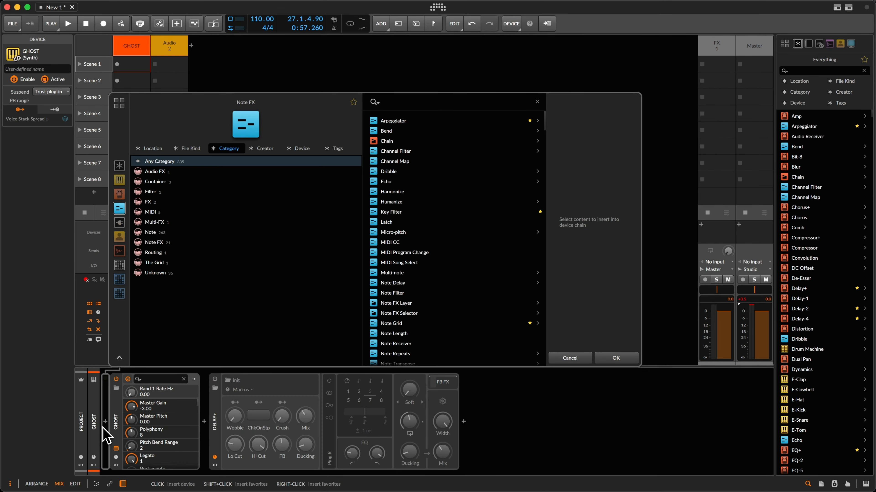
key(Down)
key(Return)
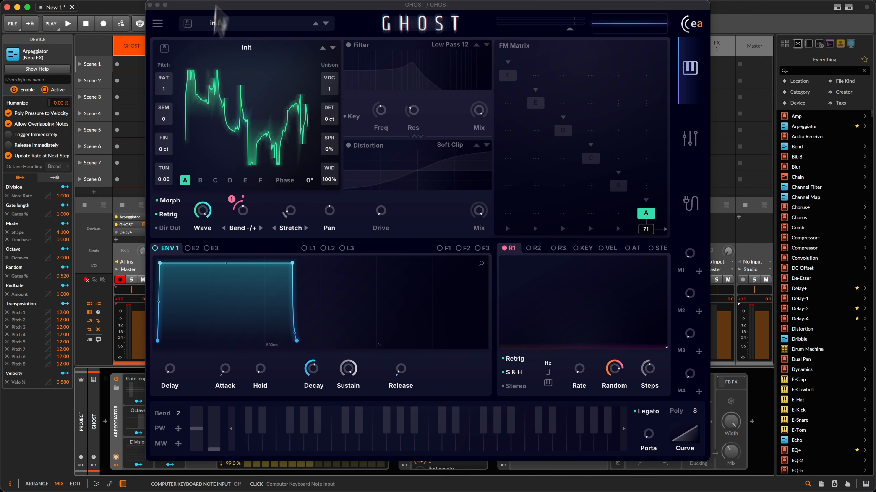
Open the Arpeggiator's Gate length step modulator and draw varied gate values across its 7 steps
drag(234, 5, 361, 5)
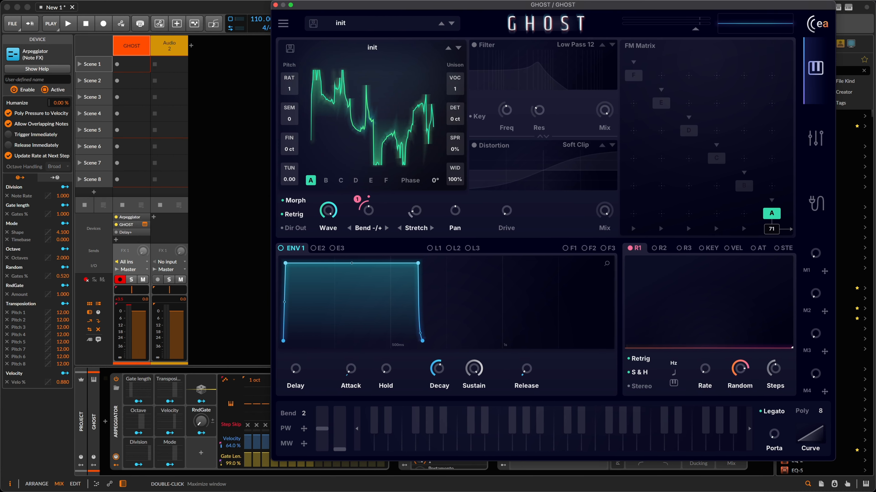
click(151, 389)
drag(166, 407, 305, 404)
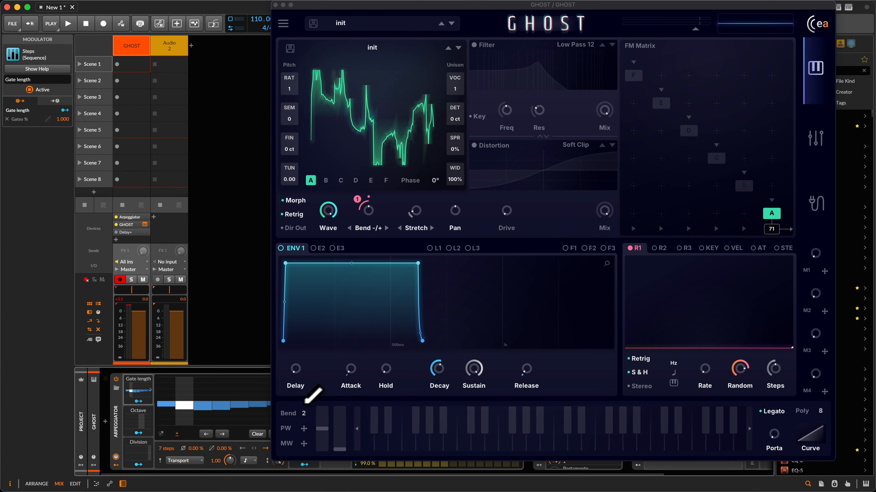
drag(342, 4, 491, 6)
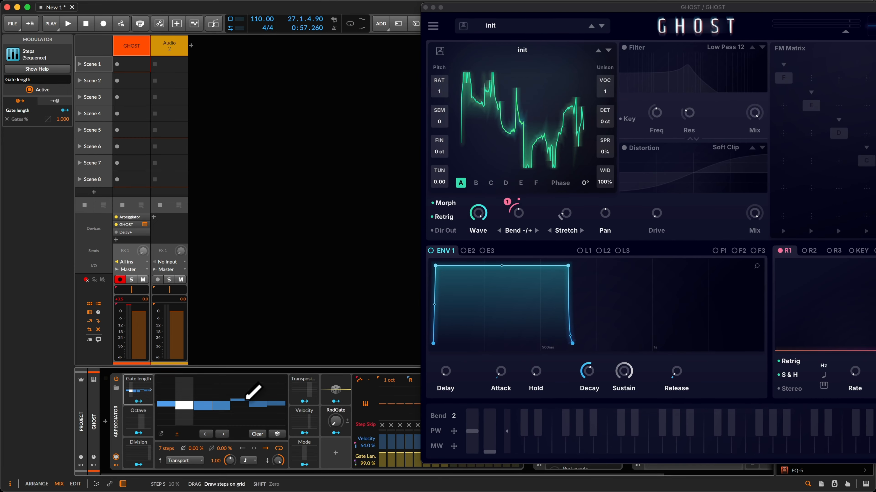
Set the project tempo to 145 BPM and start playback
click(215, 264)
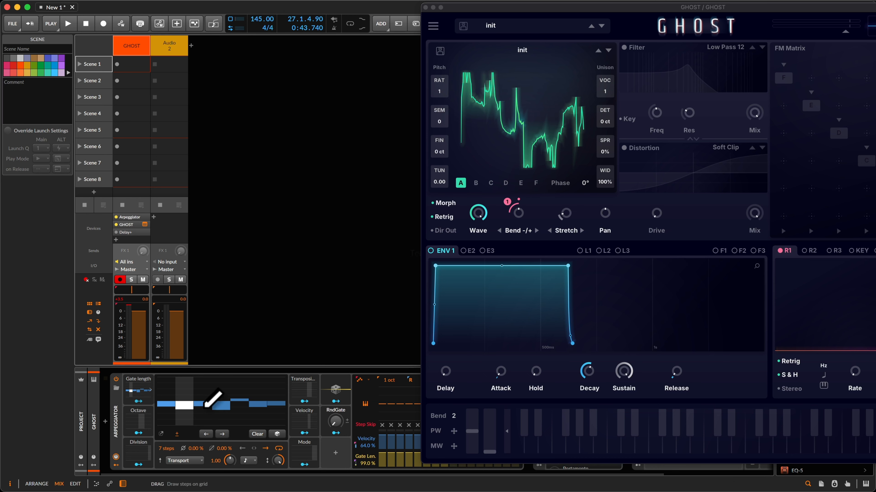
key(space)
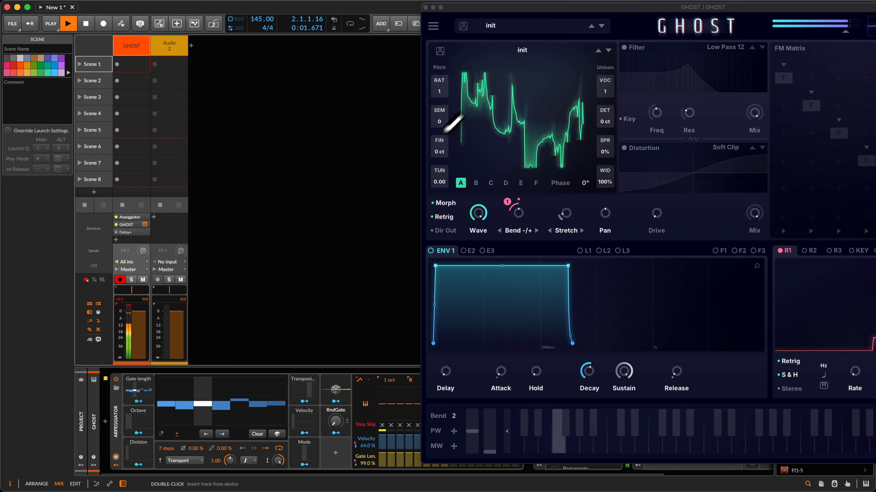
drag(611, 7, 347, 5)
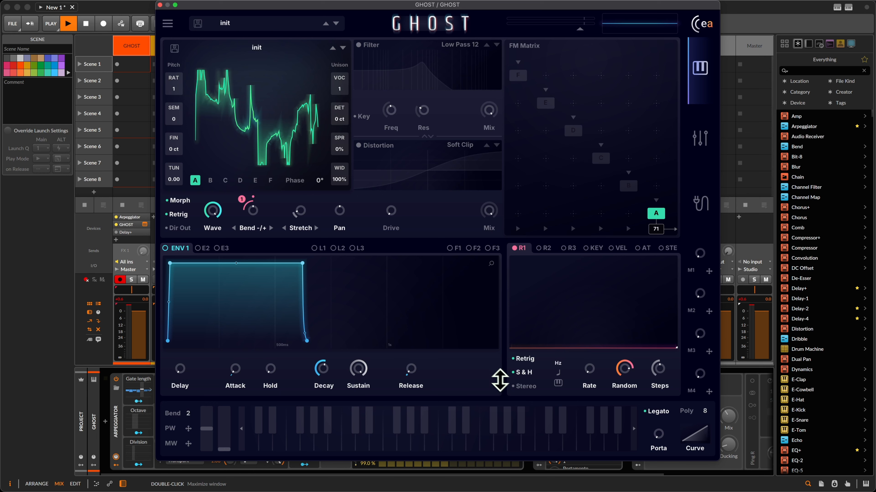
Try random modulator R1 with Retrig and S & H off, and turn both back on with its Rate at minimum
mouse_move(589, 382)
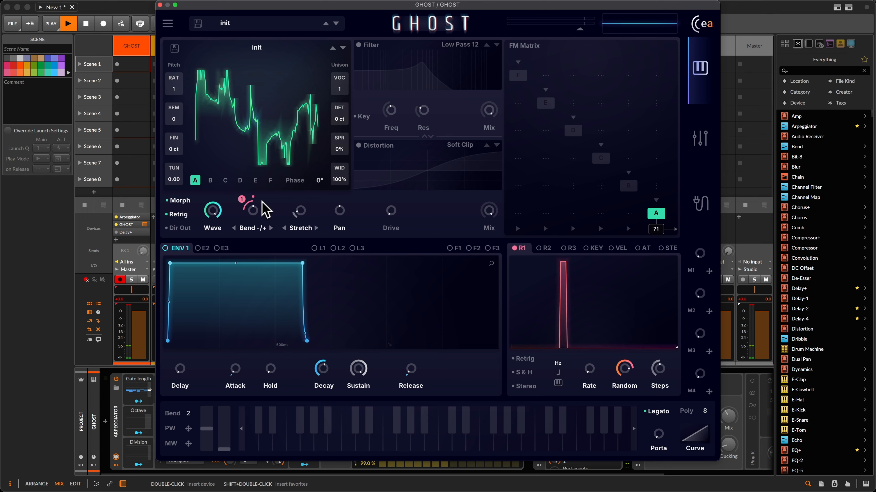
drag(590, 373, 621, 406)
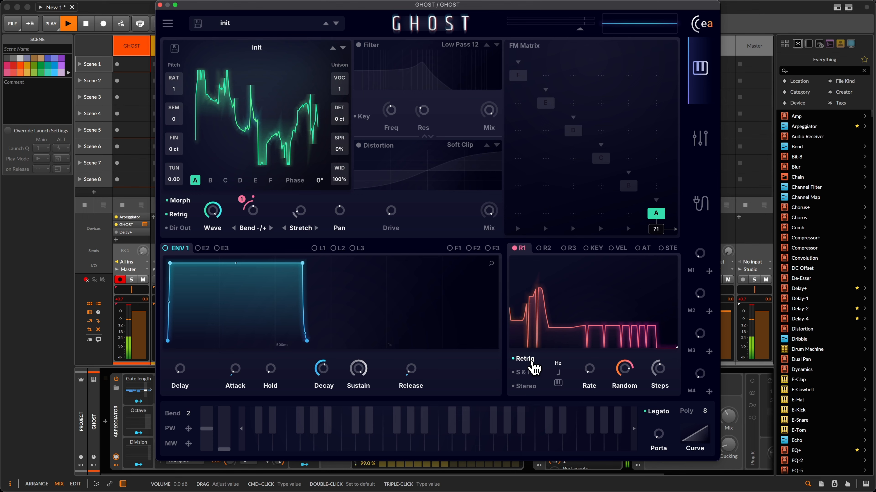
click(523, 375)
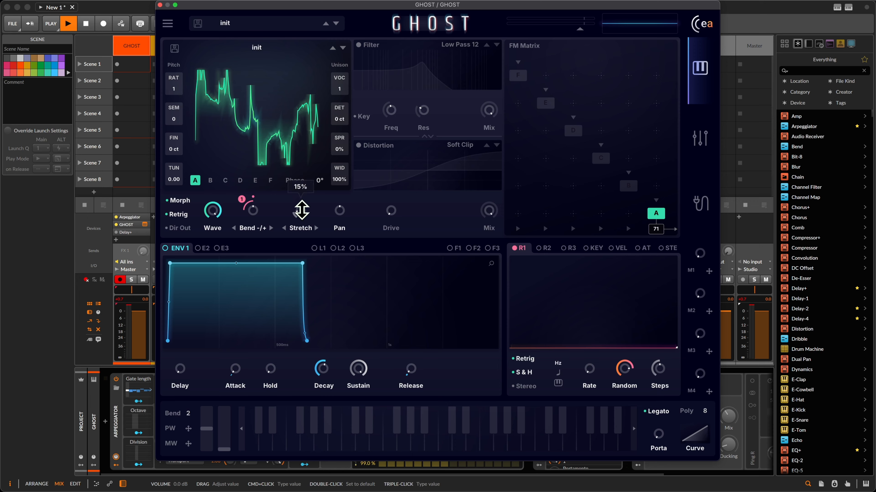
Raise oscillator A's Stretch to 22% and modulate it with random modulator R2, using S & H and the minimum Rate
mouse_move(302, 210)
mouse_down()
mouse_move(305, 101)
mouse_move(295, 111)
mouse_move(324, 217)
mouse_move(305, 208)
mouse_up()
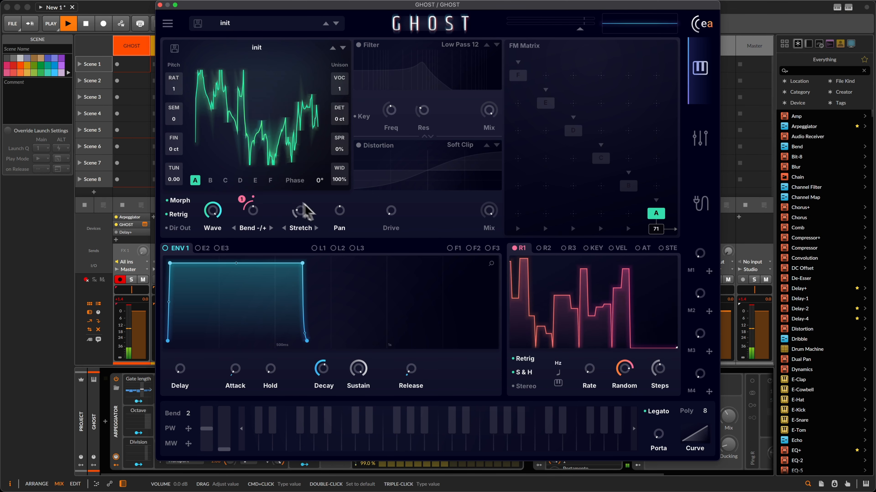
click(547, 249)
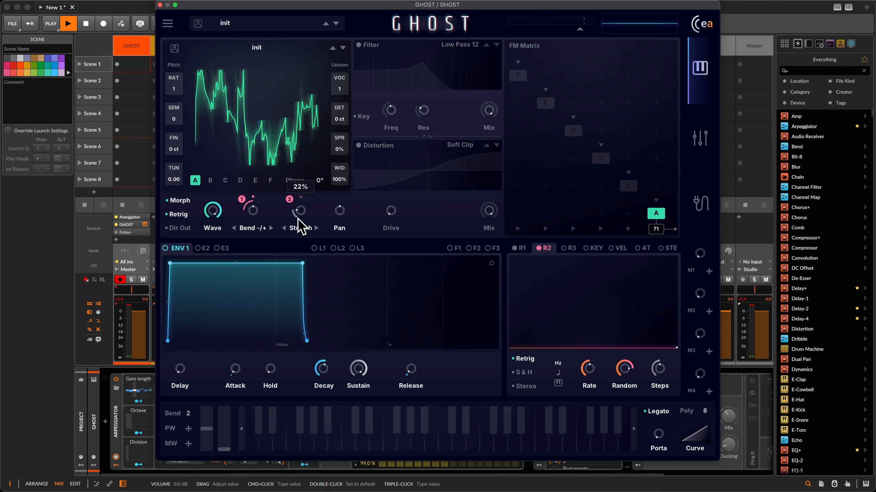
drag(292, 200, 289, 153)
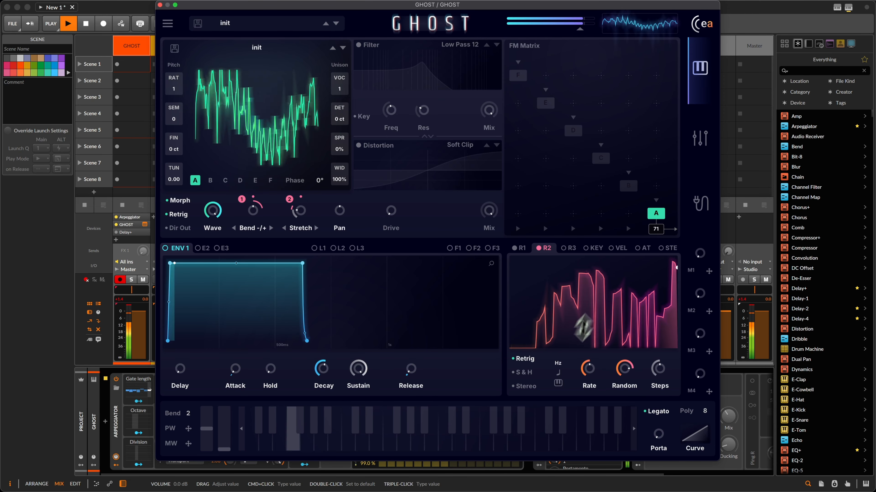
drag(593, 373, 614, 475)
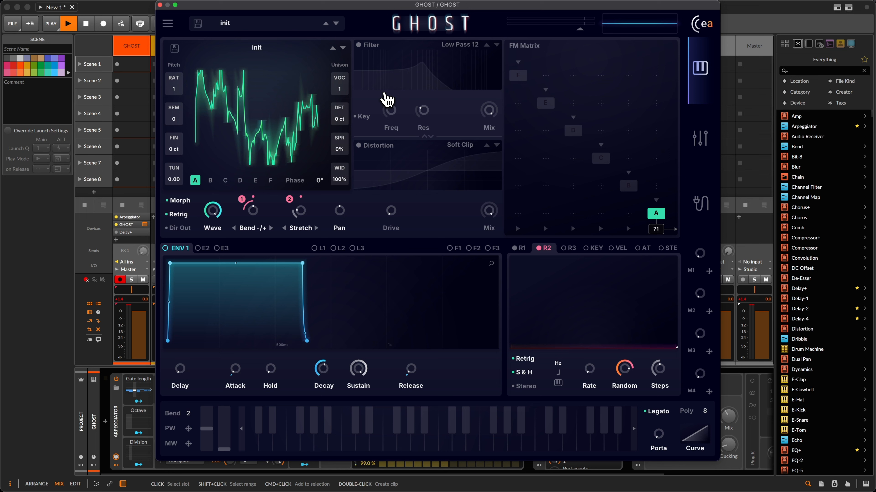
Set oscillator A to 2 unison voices with Retrig off, and lower the GHOST track's volume to -3.8 dB
mouse_move(340, 85)
mouse_down()
mouse_move(352, 47)
mouse_move(340, 90)
mouse_move(340, 43)
mouse_move(339, 88)
mouse_up()
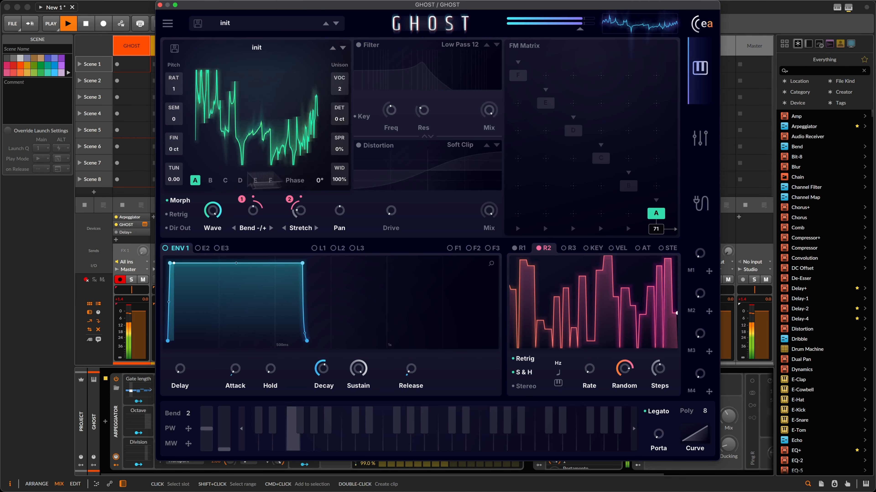
click(119, 299)
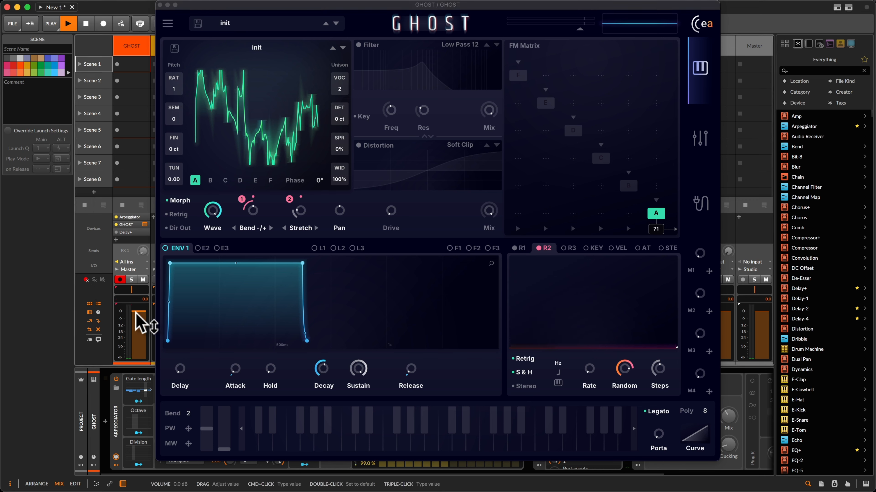
drag(135, 311, 135, 313)
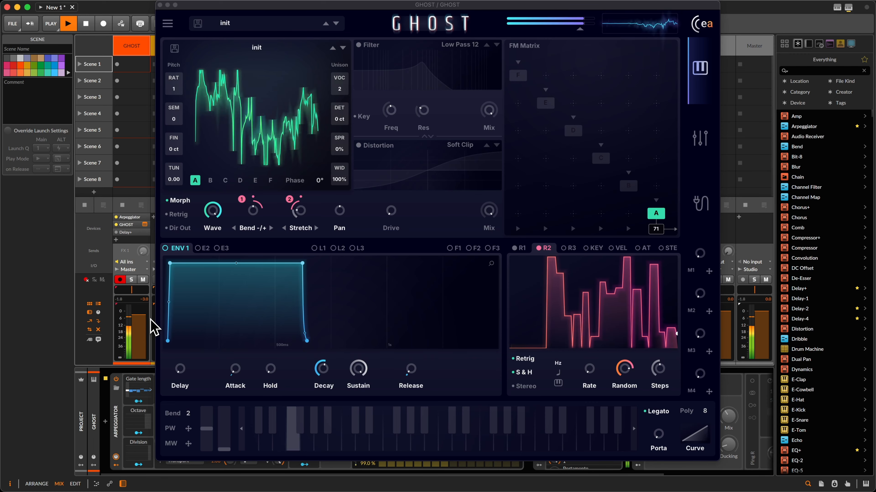
drag(139, 318, 139, 319)
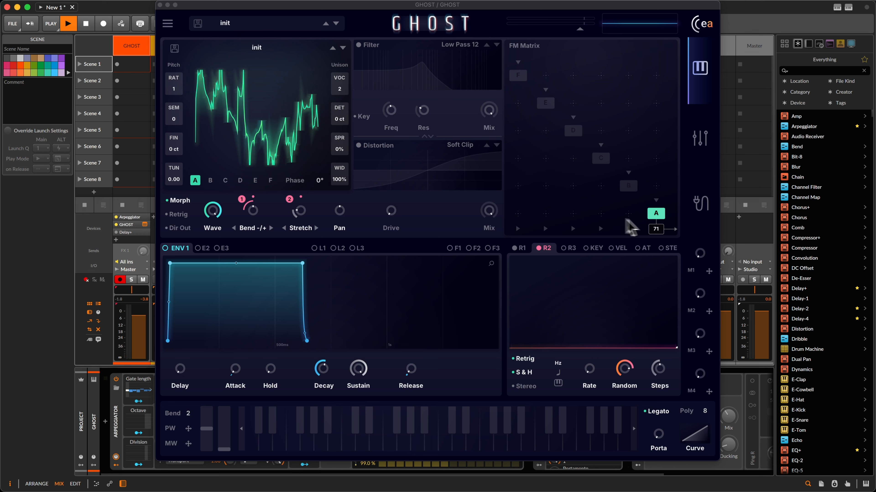
Look at oscillators B and C in the FM Matrix and return to oscillator A
click(627, 189)
click(600, 160)
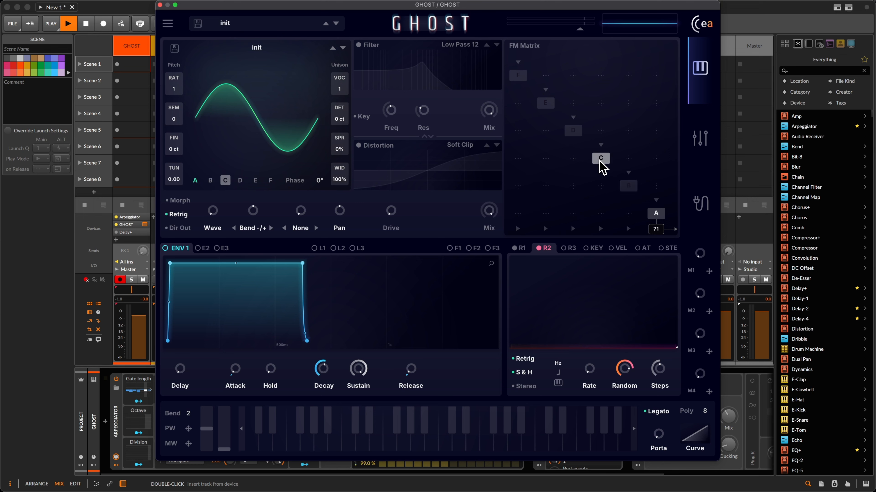
click(655, 214)
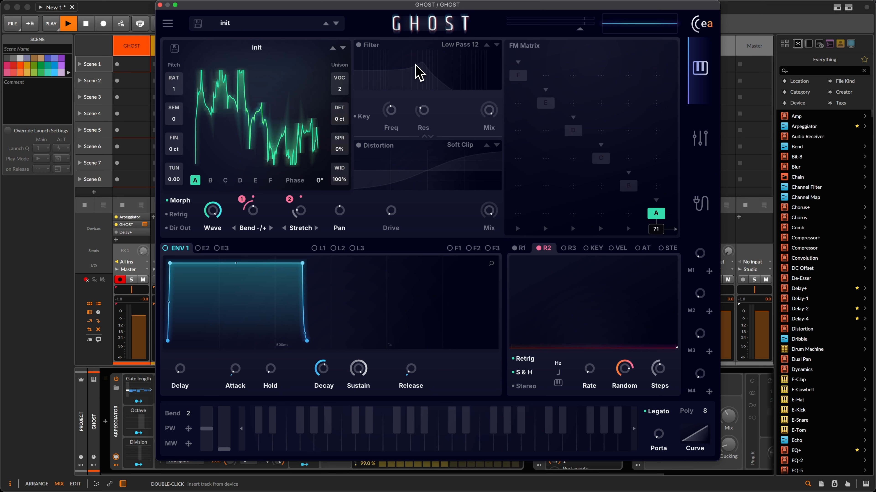
Enable oscillator A's filter as Band Pass 6 with reduced resonance and a frequency of 511.9 Hz
click(359, 45)
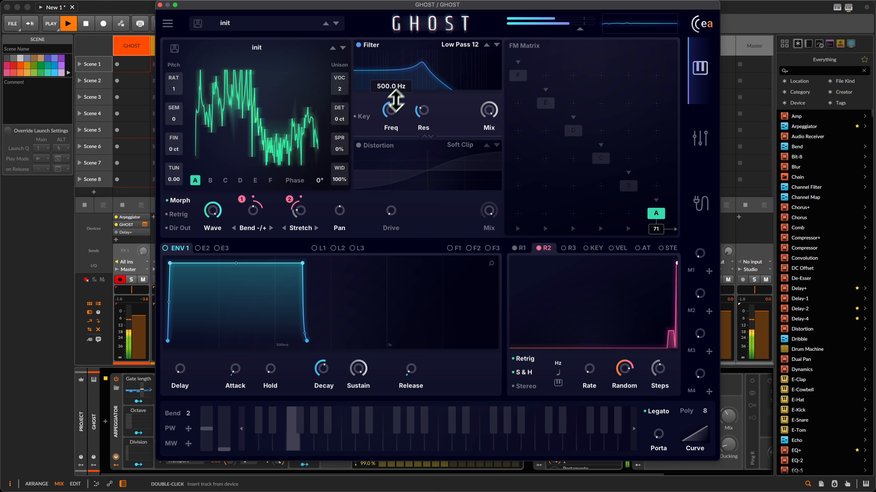
mouse_move(393, 119)
mouse_down()
mouse_move(414, 161)
mouse_move(397, 59)
mouse_move(407, 64)
mouse_move(414, 129)
mouse_move(416, 102)
mouse_move(388, 74)
mouse_move(392, 44)
mouse_move(398, 111)
mouse_up()
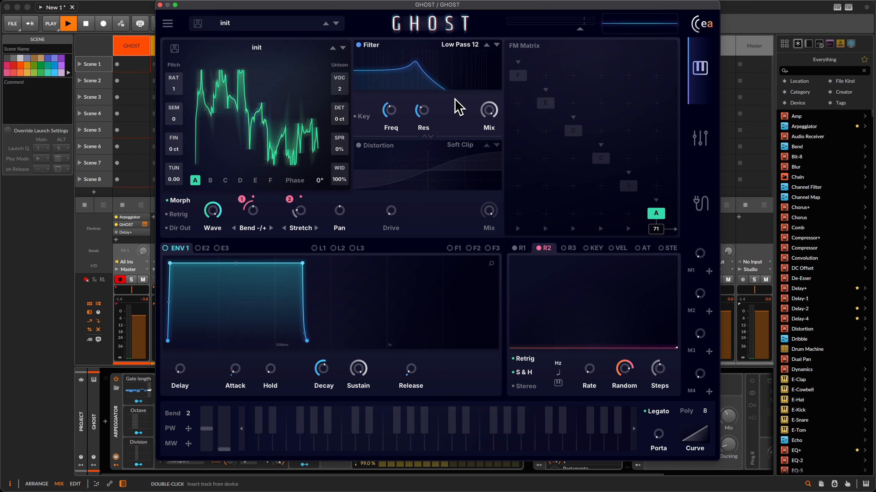
click(465, 46)
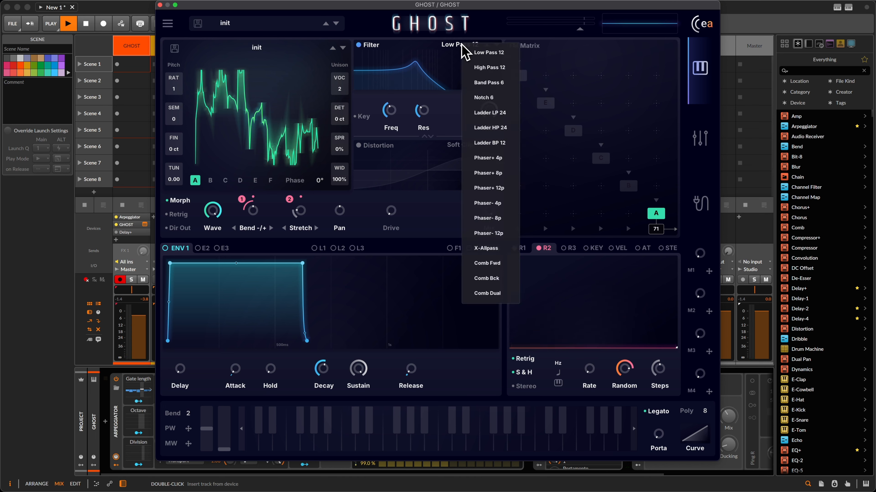
click(491, 99)
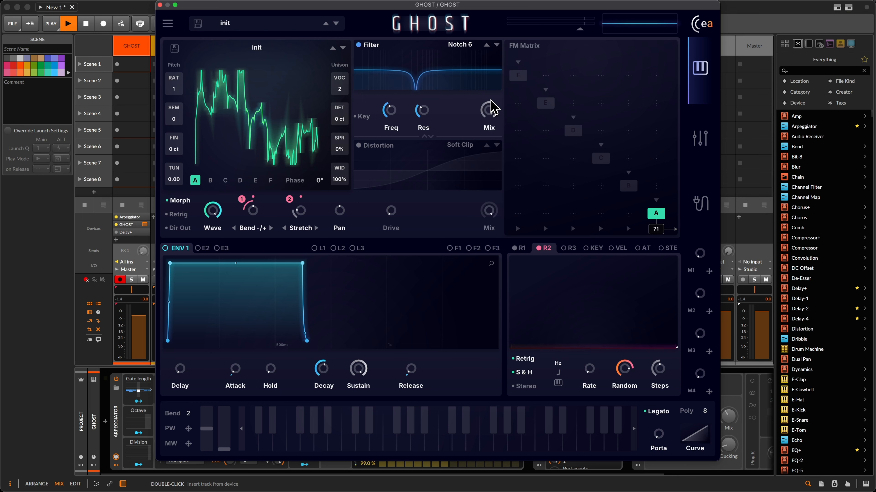
click(471, 44)
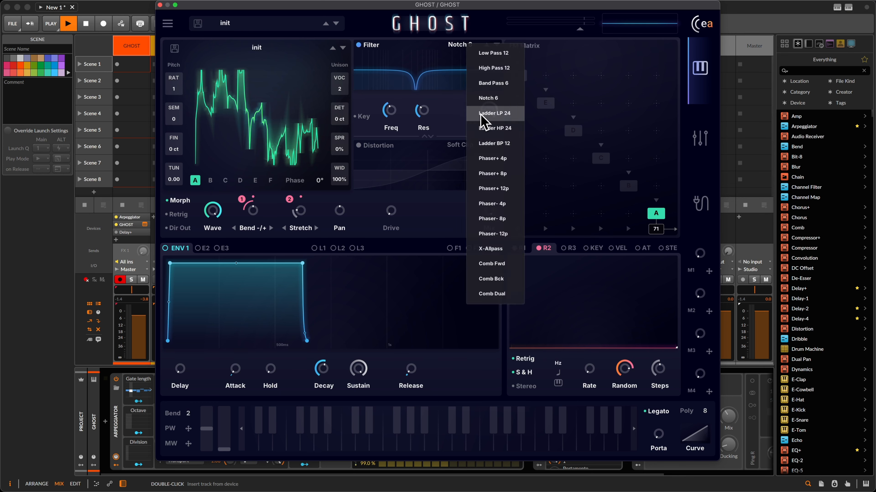
click(493, 84)
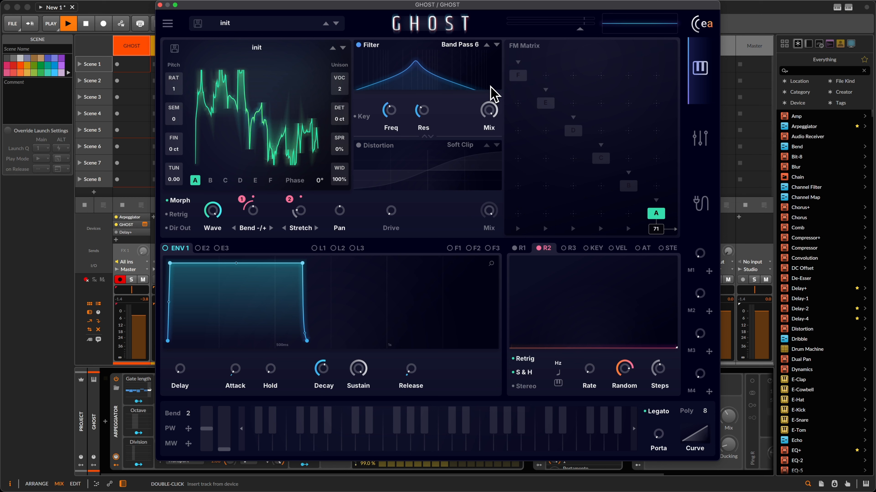
mouse_move(429, 106)
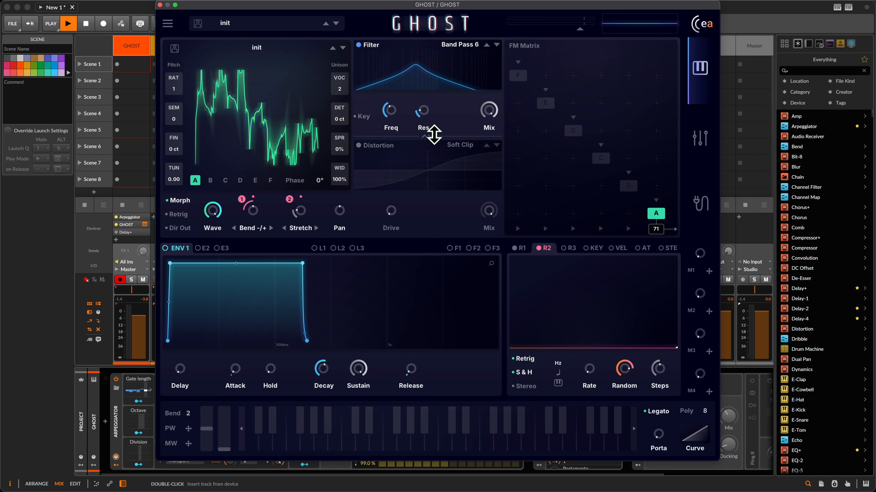
drag(394, 113, 391, 104)
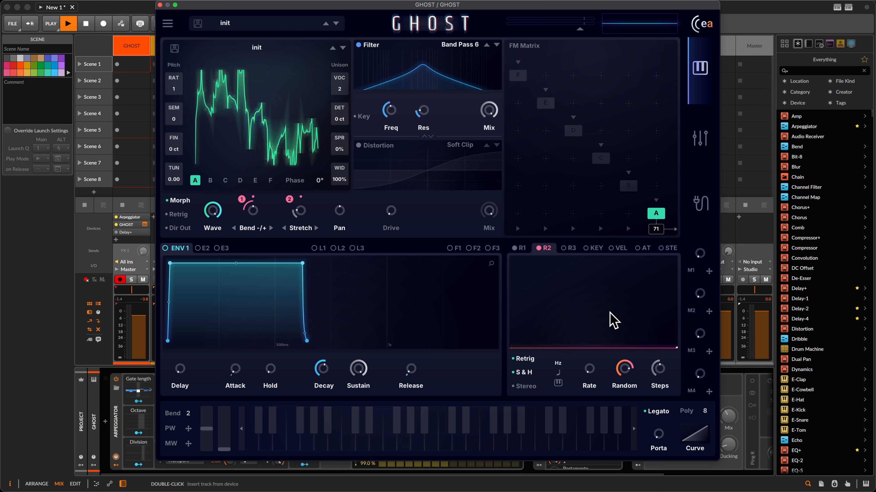
Assign random modulator R3 to the filter's Freq with toggled polarity, and set R3 to S & H at the minimum Rate
drag(576, 257, 375, 73)
right_click(380, 99)
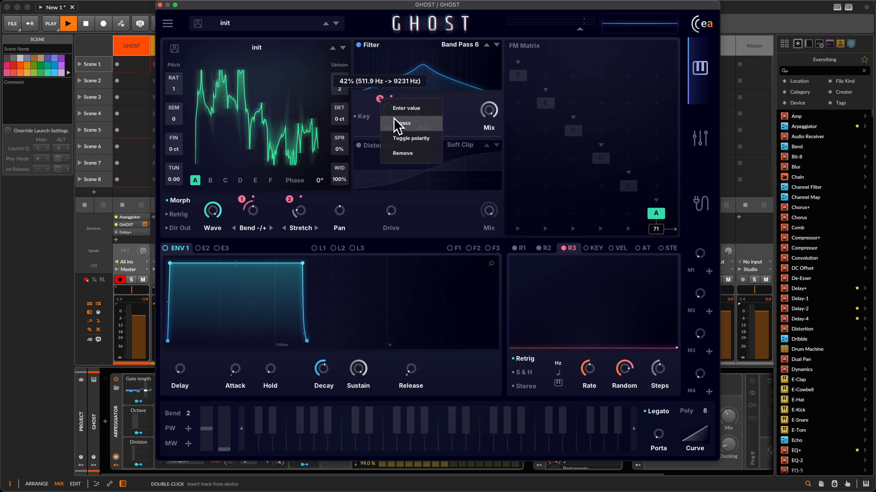
click(404, 140)
mouse_move(413, 127)
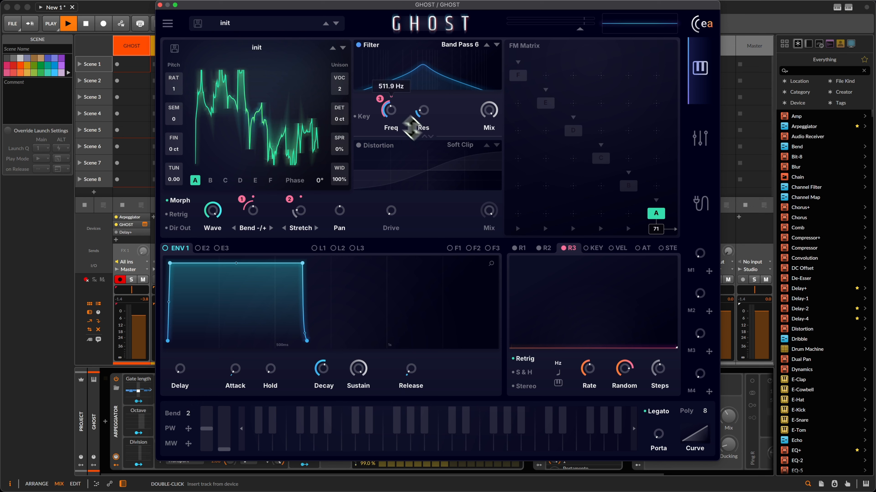
drag(380, 98, 391, 111)
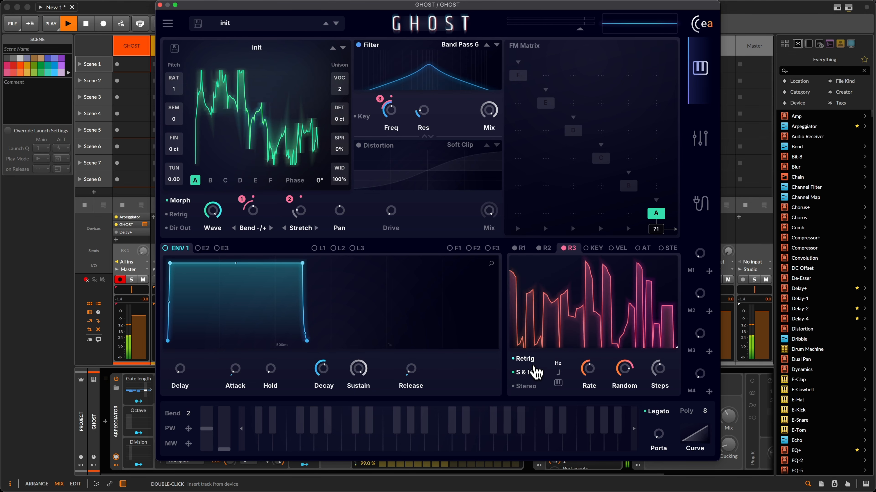
mouse_move(590, 368)
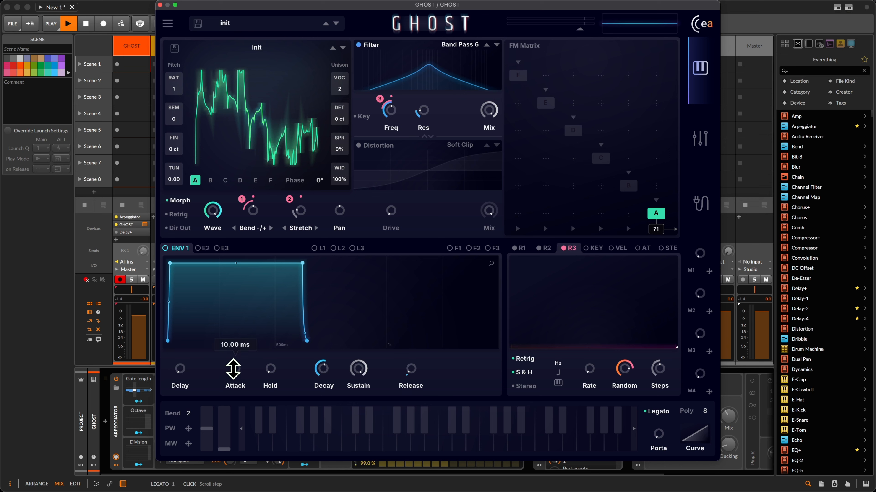
Lower envelope 1's Attack to its minimum
drag(233, 370, 237, 430)
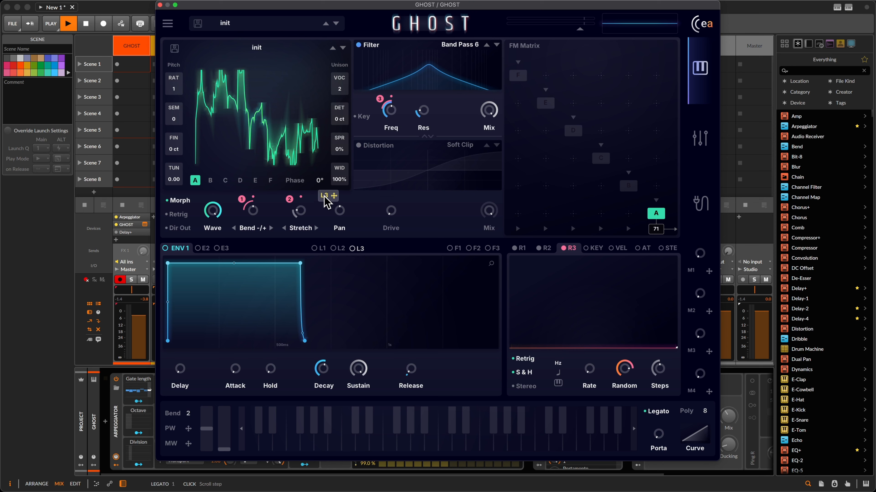
drag(326, 200, 338, 218)
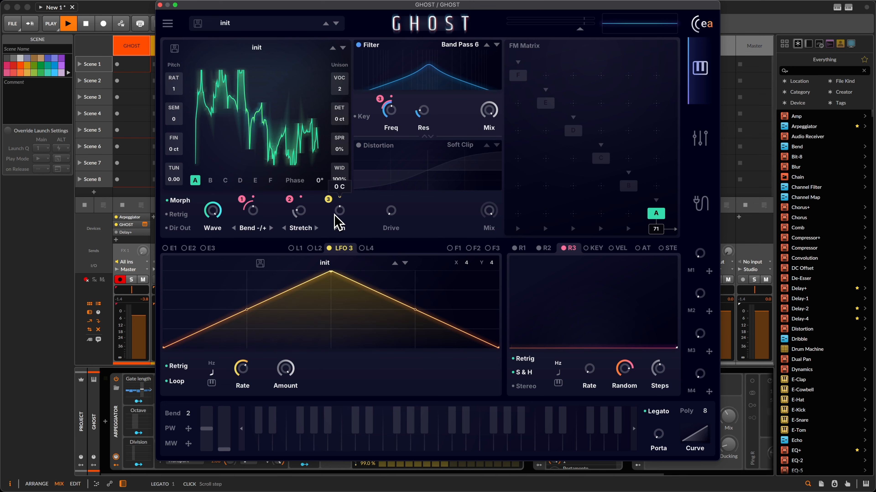
right_click(328, 200)
click(349, 254)
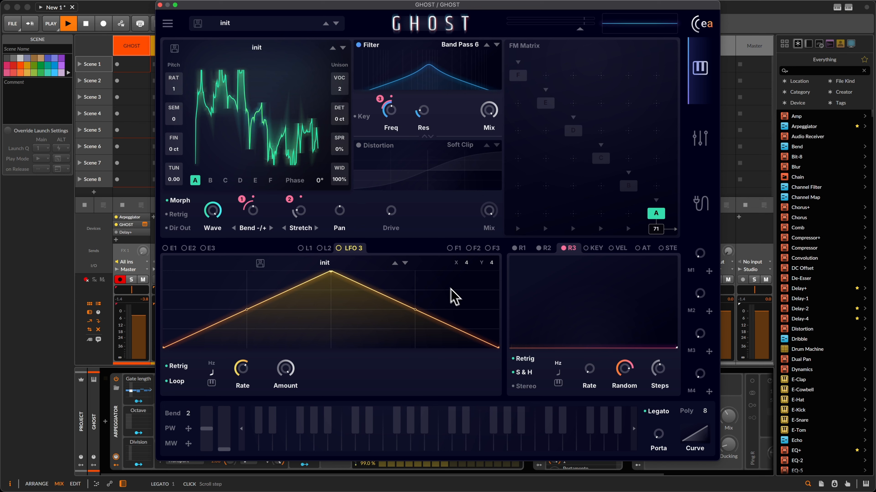
click(329, 249)
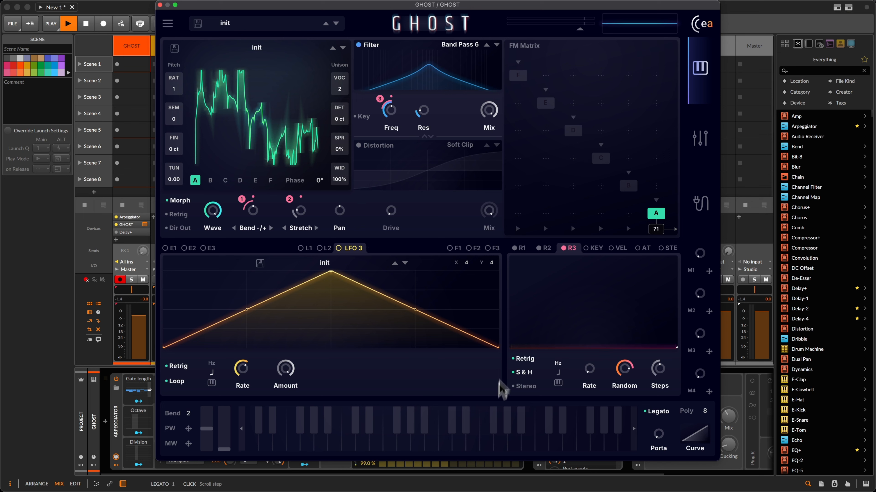
Display envelope 1 and the velocity modulator, and enable oscillator A's Soft Clip distortion with a raised Drive
click(174, 249)
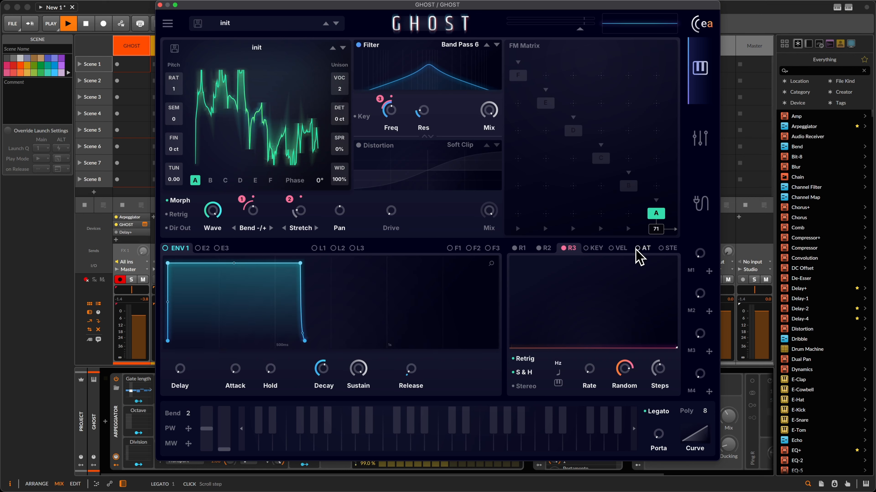
click(617, 251)
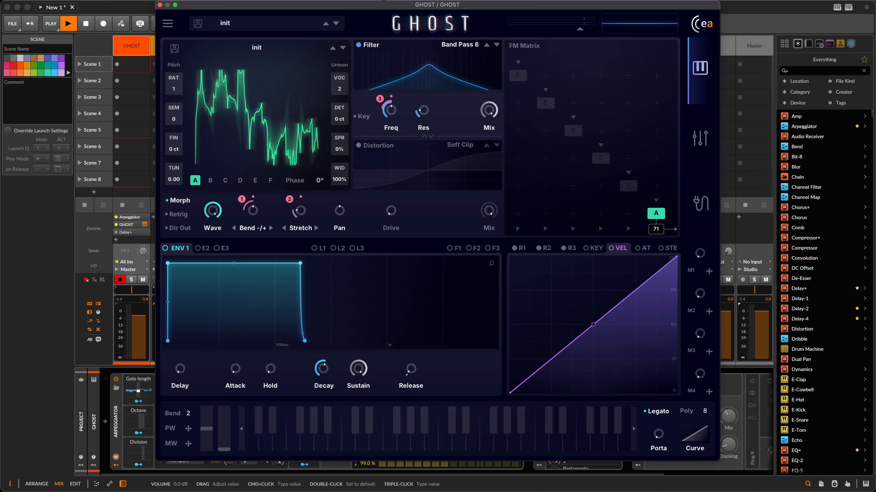
drag(355, 5, 374, 2)
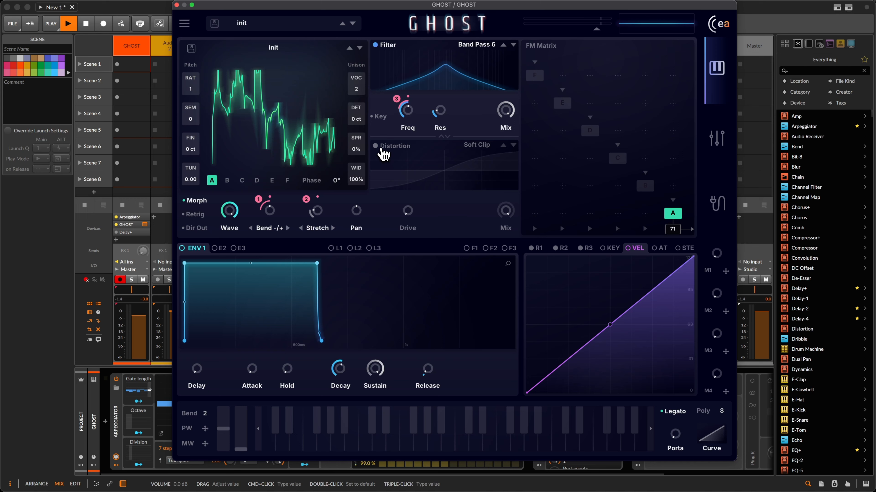
click(383, 152)
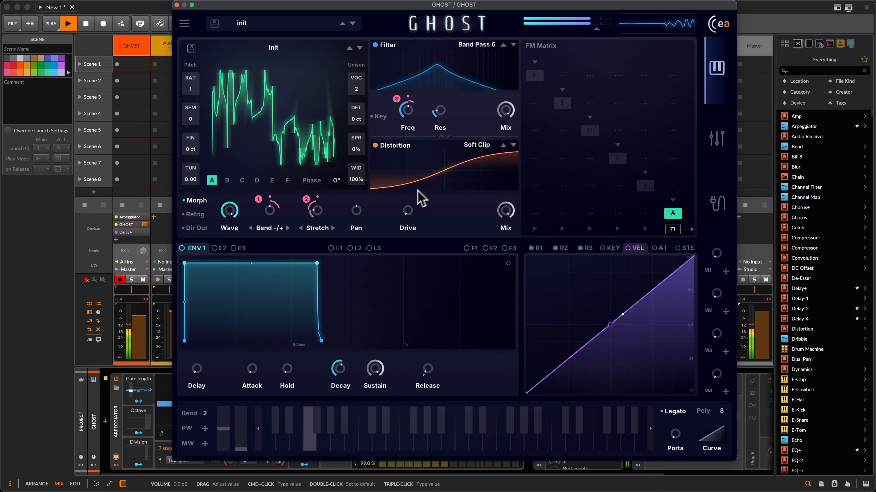
drag(408, 214, 413, 155)
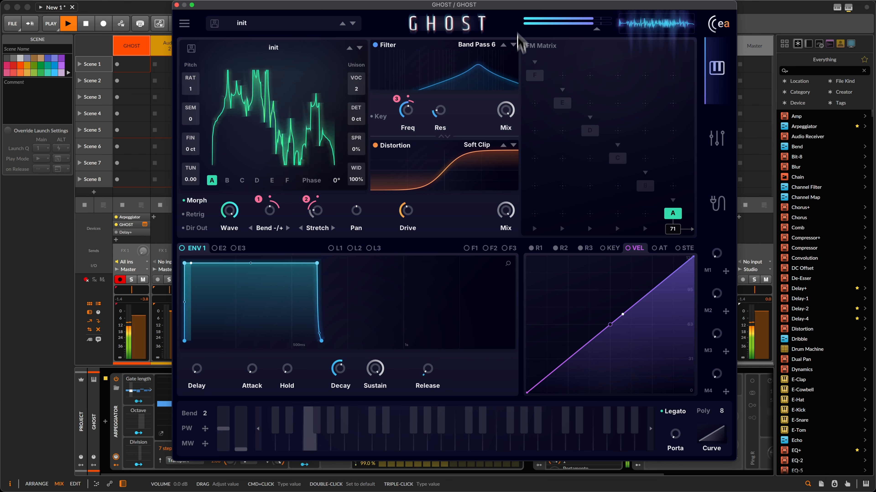
Activate the Delay+ device, and fine-tune oscillator A's distortion Drive and filter resonance
drag(529, 5, 370, 4)
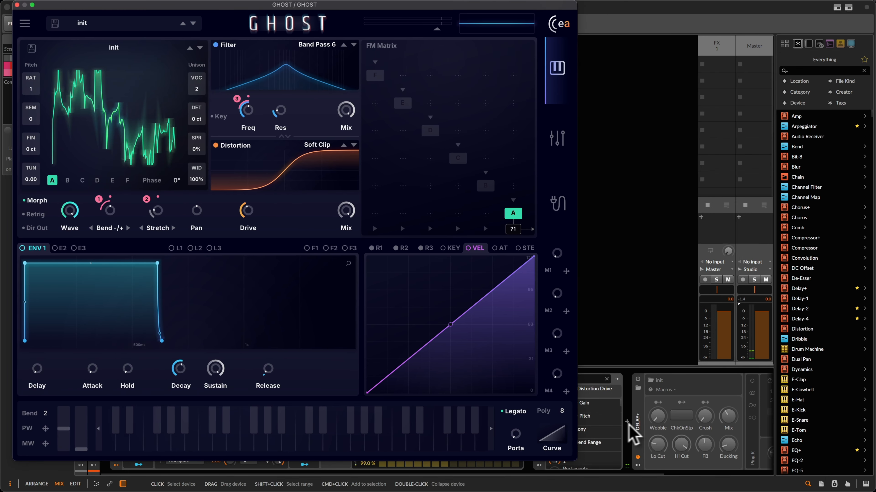
click(637, 419)
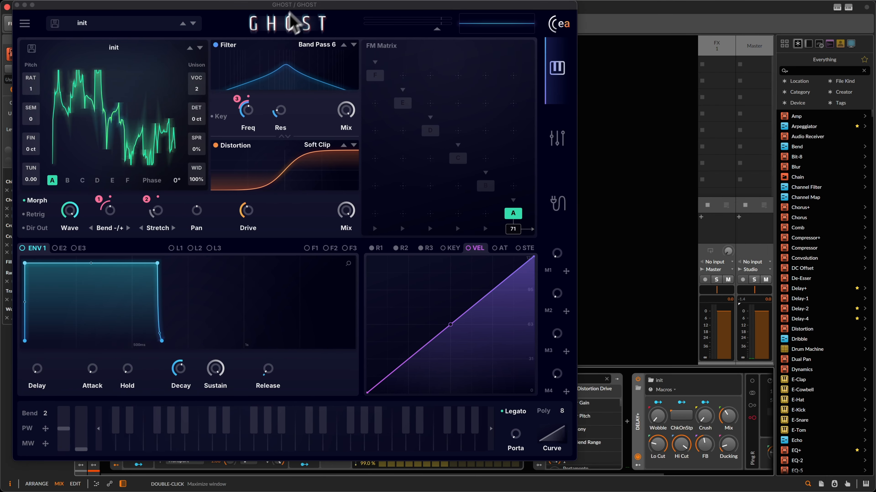
drag(291, 3, 479, 3)
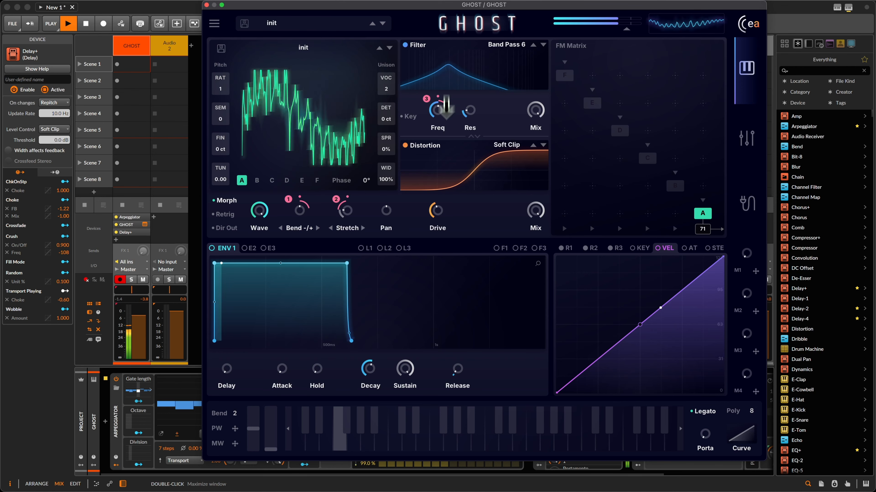
mouse_move(437, 210)
mouse_down()
mouse_move(461, 276)
mouse_move(442, 214)
mouse_up()
mouse_move(482, 107)
mouse_down()
mouse_move(465, 73)
mouse_move(476, 21)
mouse_move(479, 107)
mouse_move(486, 103)
mouse_up()
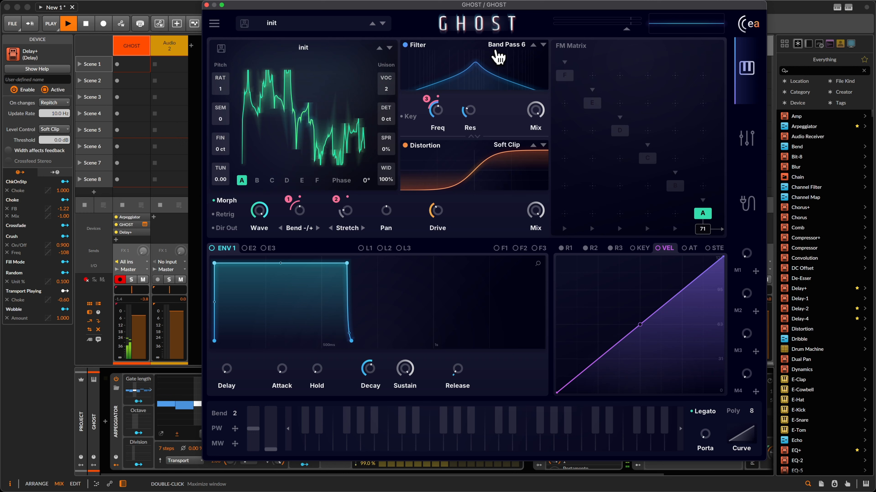
Try oscillator A's filter as Phaser+ 8p with Morph at 56%, distortion off and resonance up to 96%
click(505, 45)
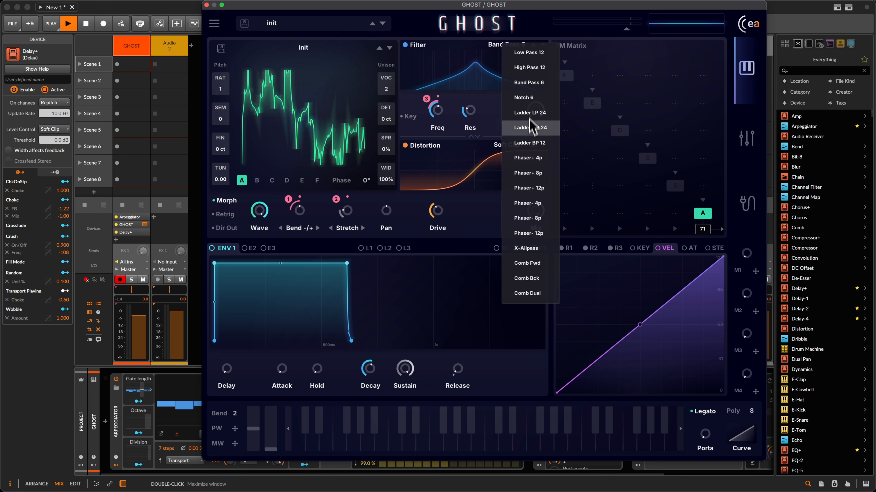
click(533, 174)
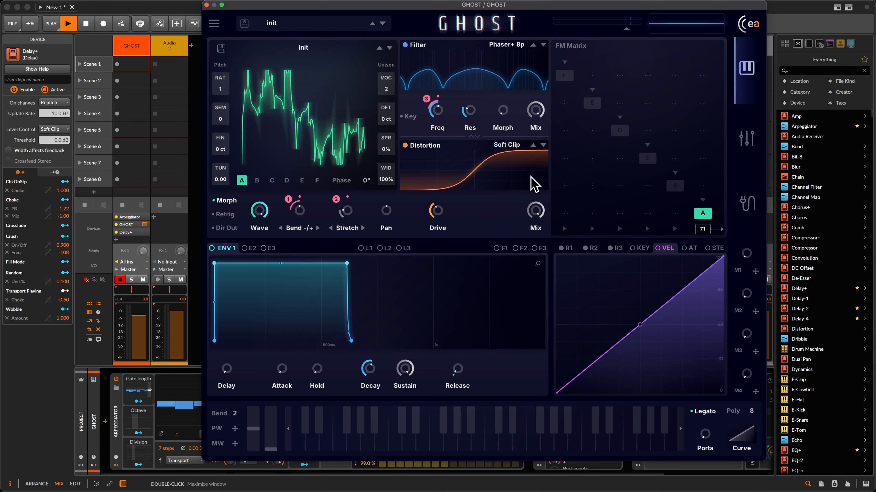
drag(475, 118, 502, 37)
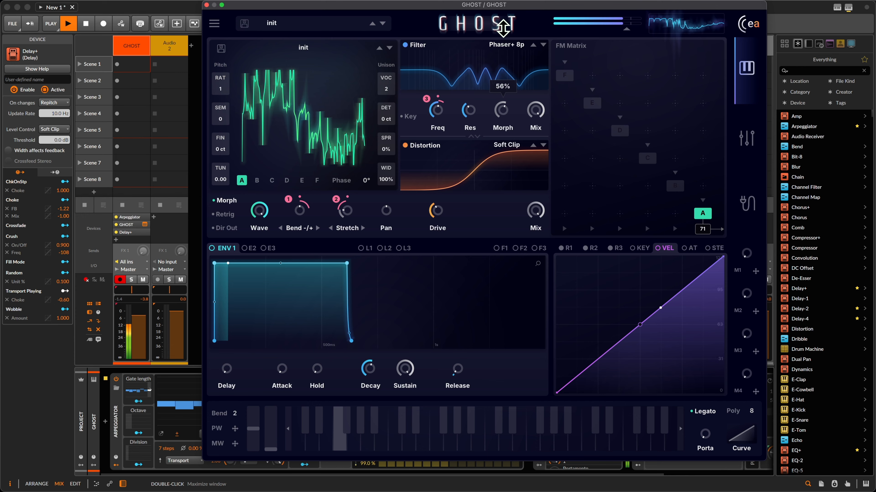
click(405, 147)
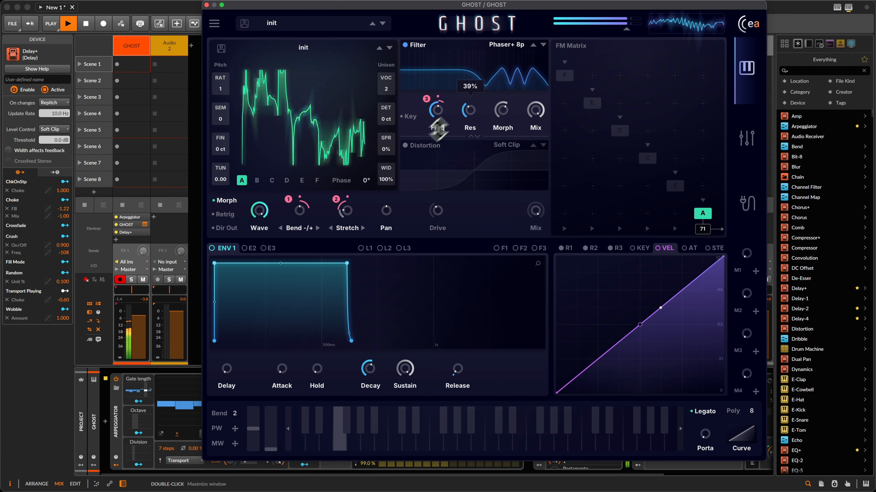
drag(467, 110, 477, 73)
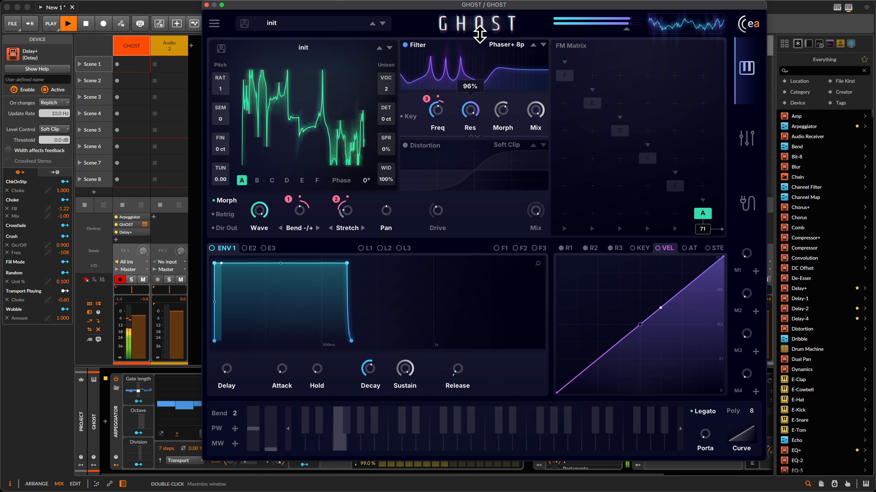
drag(479, 34, 479, 76)
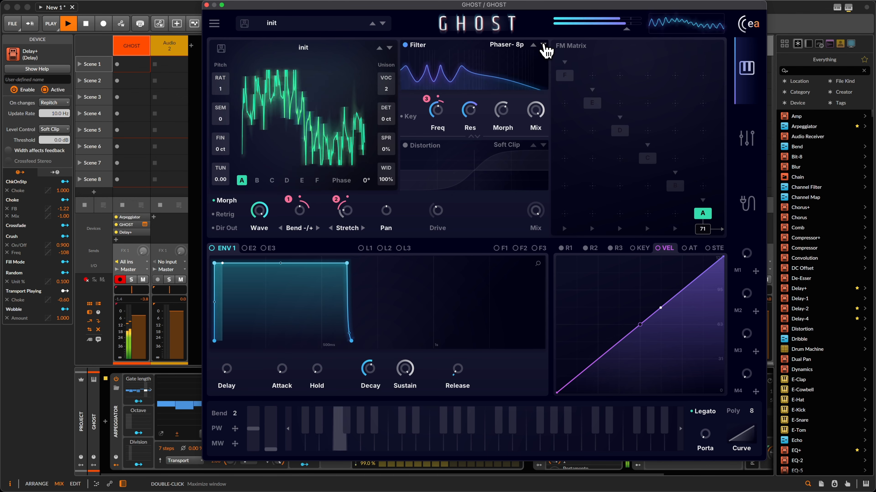
Audition further filter types on oscillator A, including Phaser- 8p, X-Allpass and Low Pass 12
click(543, 45)
click(543, 45)
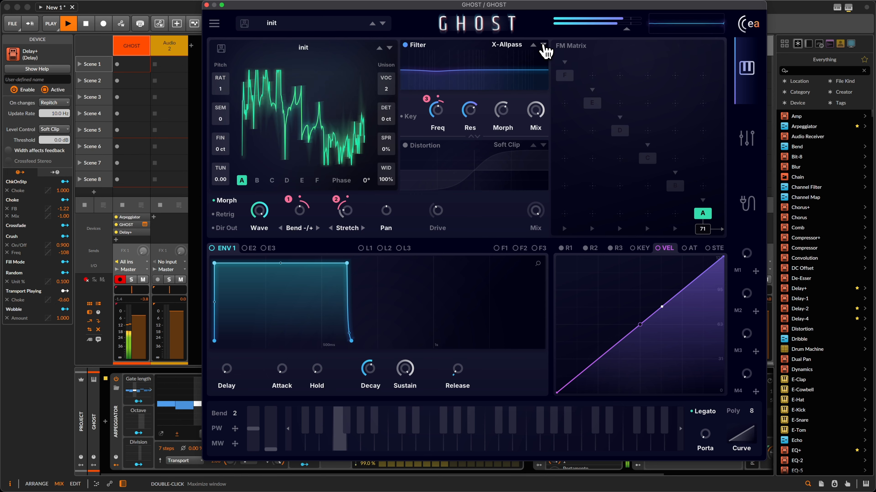
click(544, 45)
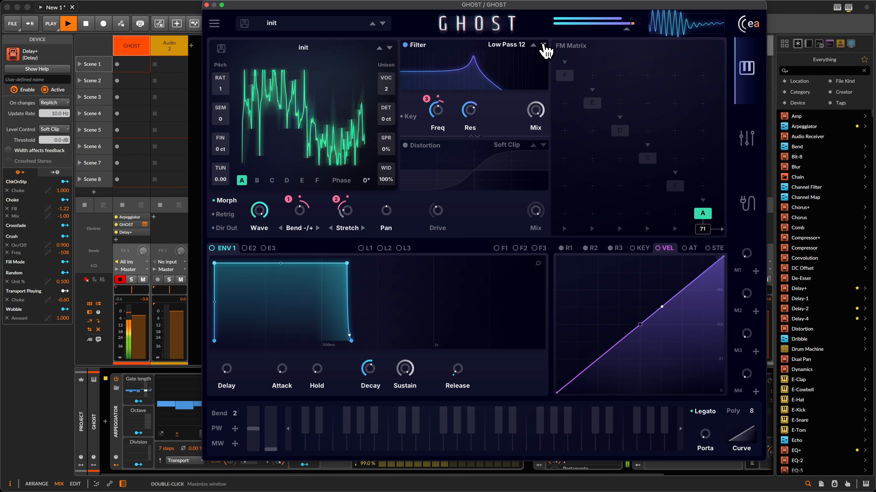
Return oscillator A's filter to Band Pass 6 with lower resonance and switch its distortion back on
click(520, 47)
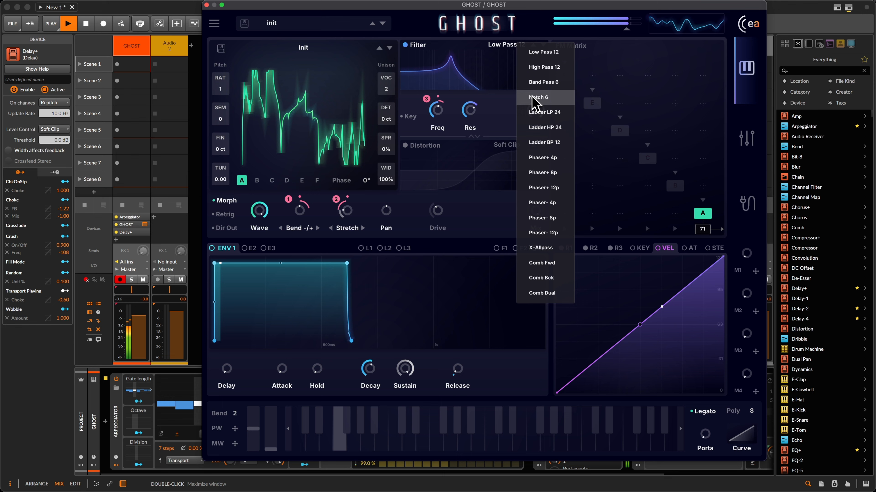
click(534, 83)
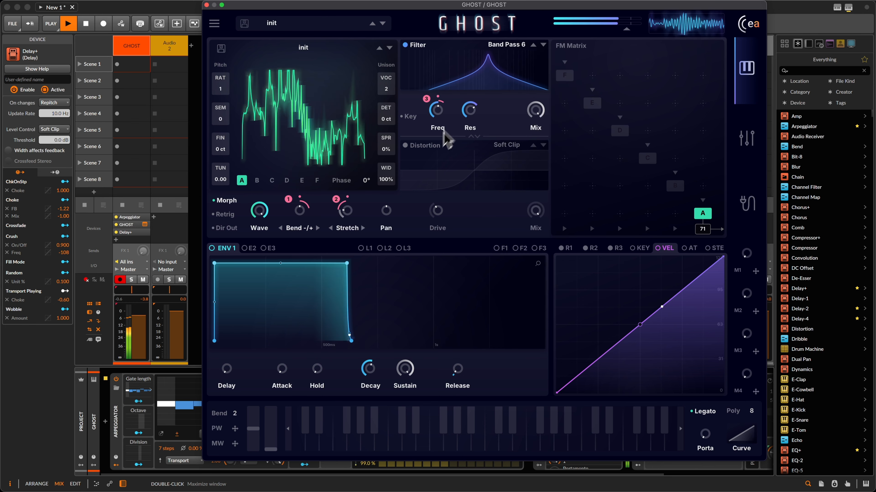
click(406, 145)
drag(468, 111, 485, 190)
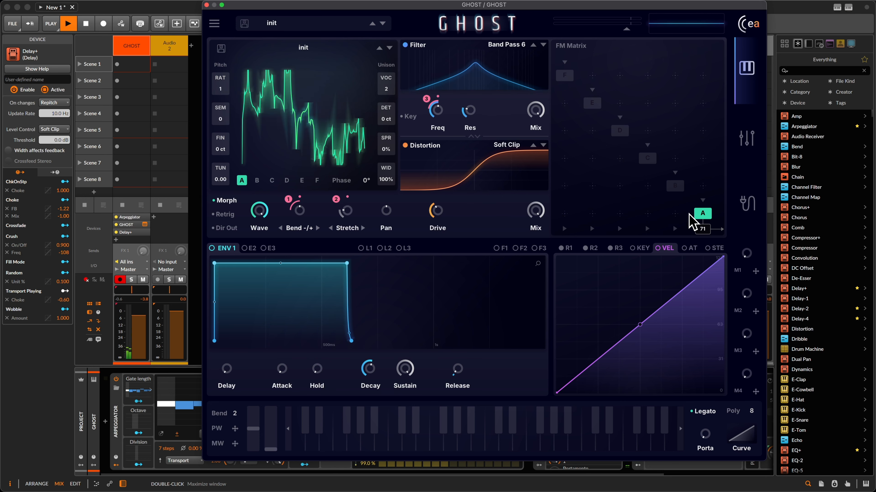
Route oscillator B into oscillator A in the FM Matrix with an amount of 4
click(676, 187)
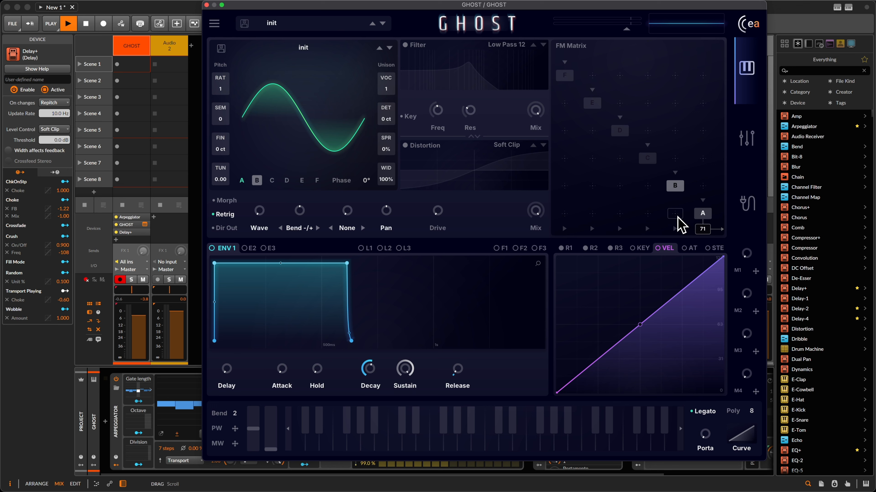
click(707, 214)
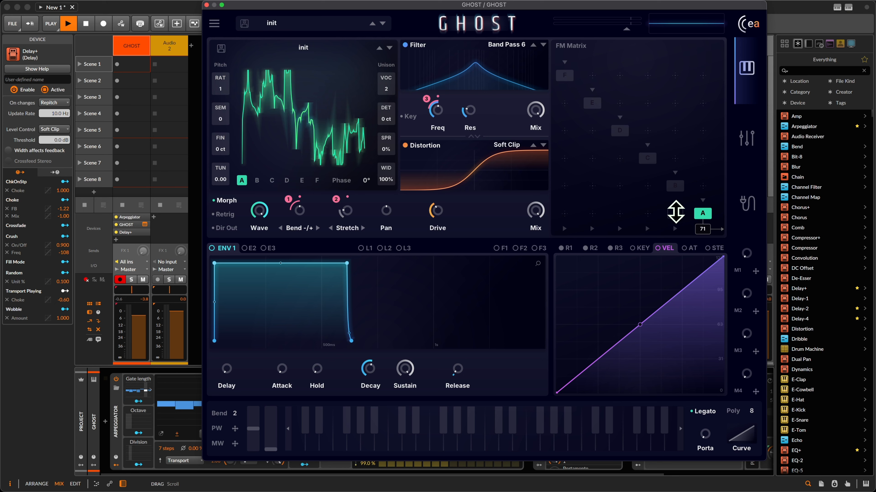
mouse_move(675, 215)
mouse_down()
mouse_move(672, 184)
mouse_move(681, 208)
mouse_up()
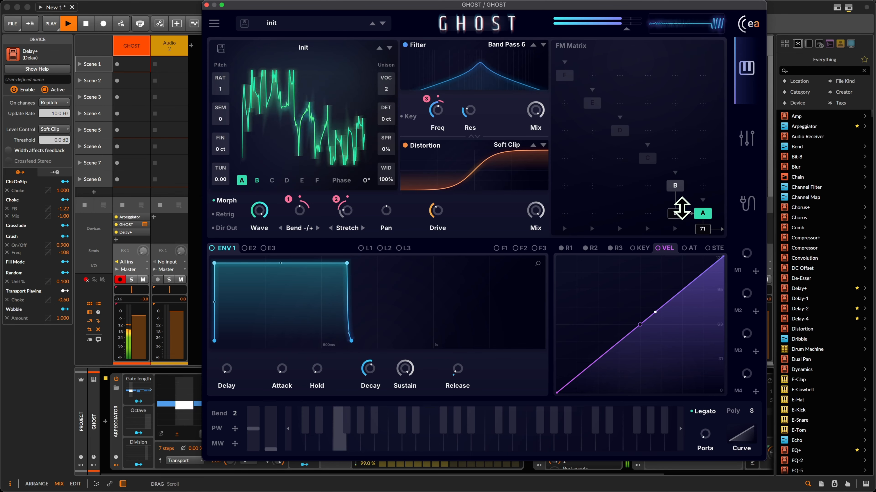
drag(471, 114, 479, 127)
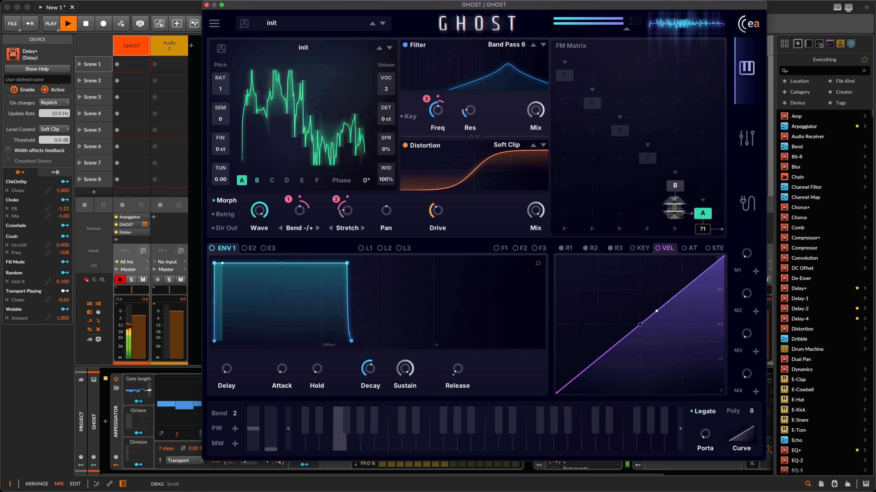
drag(674, 207, 686, 235)
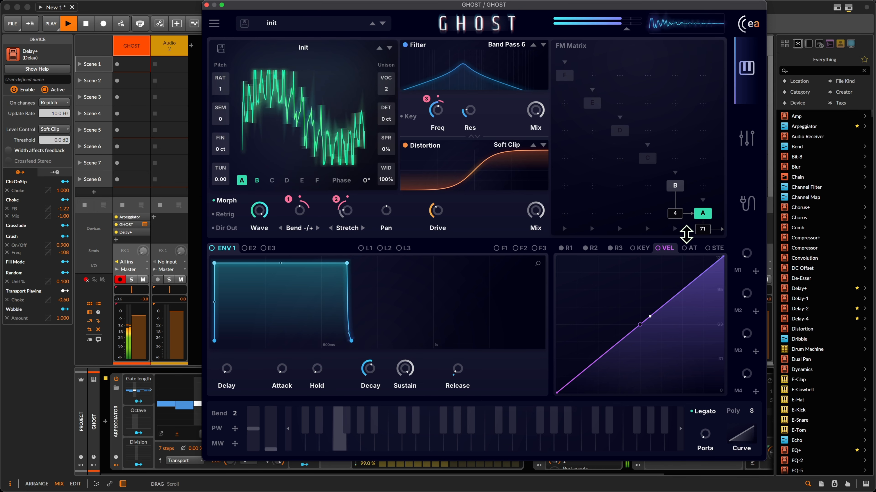
Try oscillator B at -12 semitones, reset its SEM to 0, and set its FM amount into oscillator A to 2
click(675, 186)
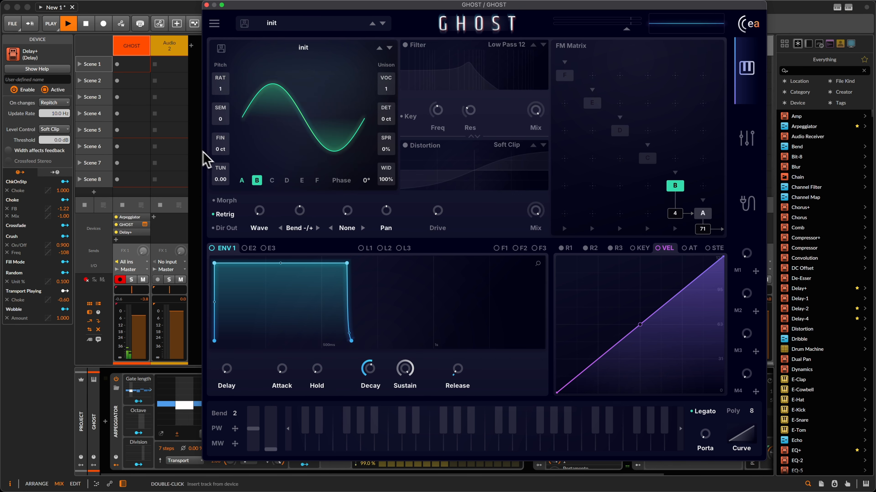
double_click(673, 216)
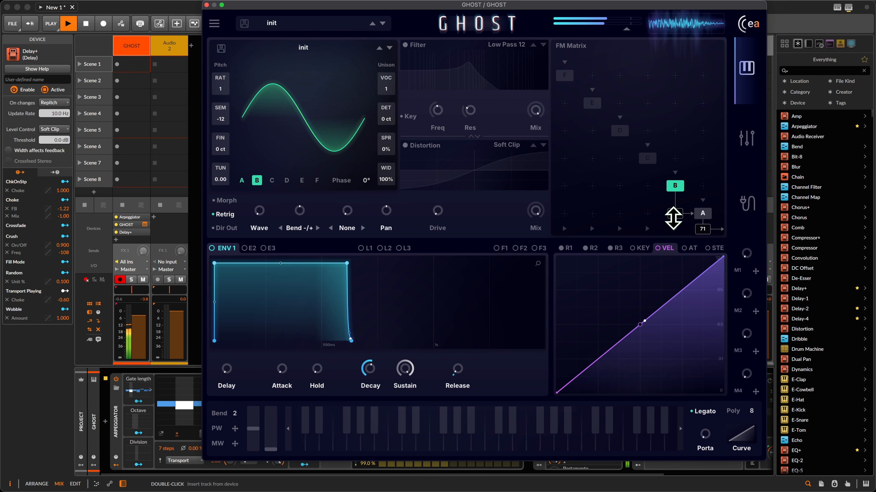
double_click(217, 120)
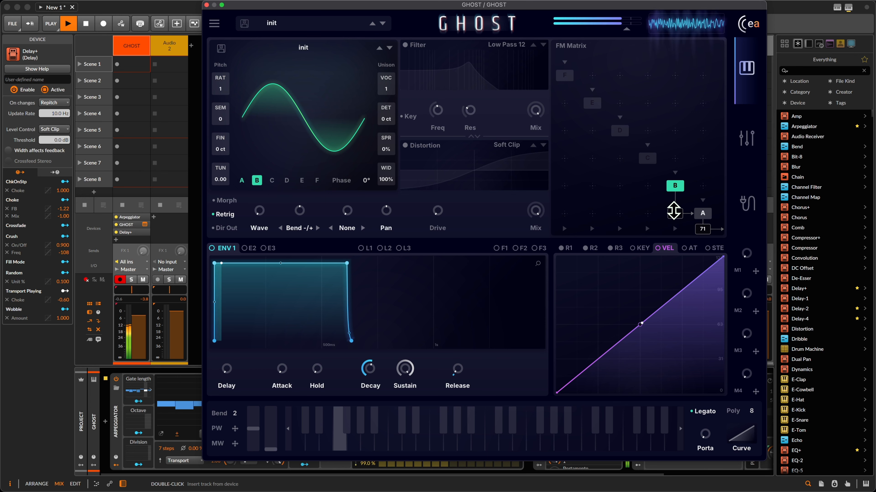
drag(673, 210, 673, 206)
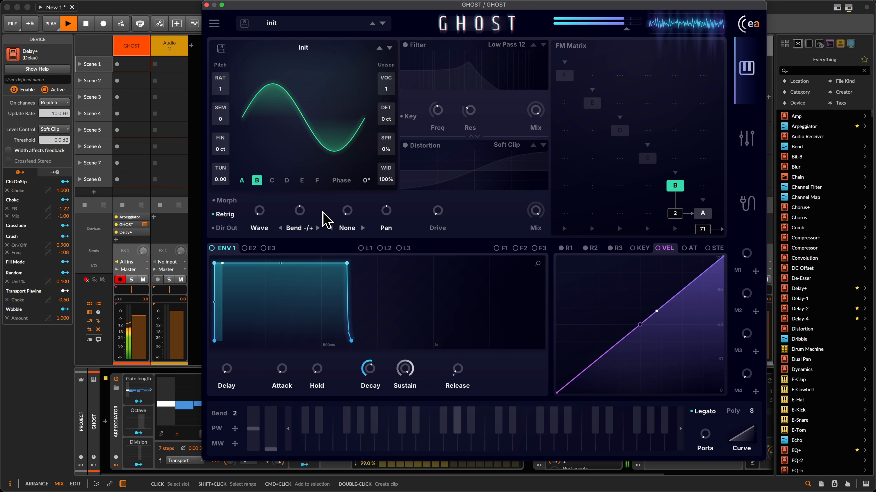
Set Poly to 1 with Legato on, and raise the Porta amount
drag(675, 2, 733, 1)
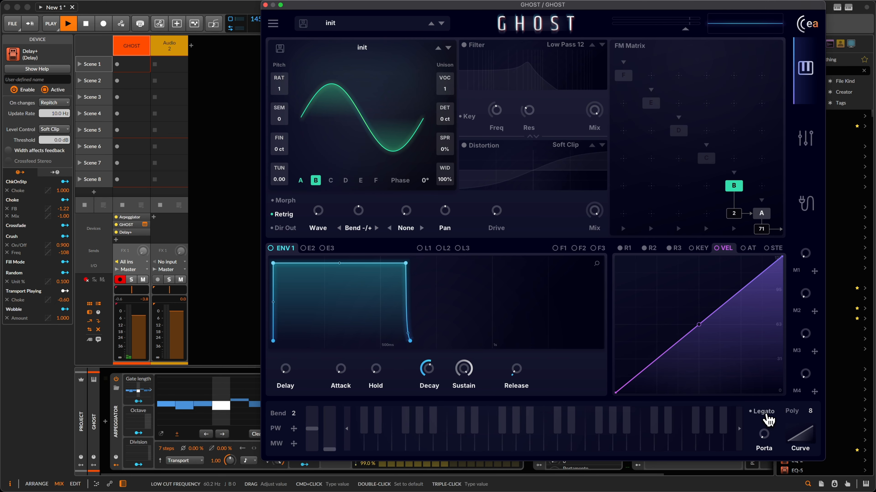
click(763, 412)
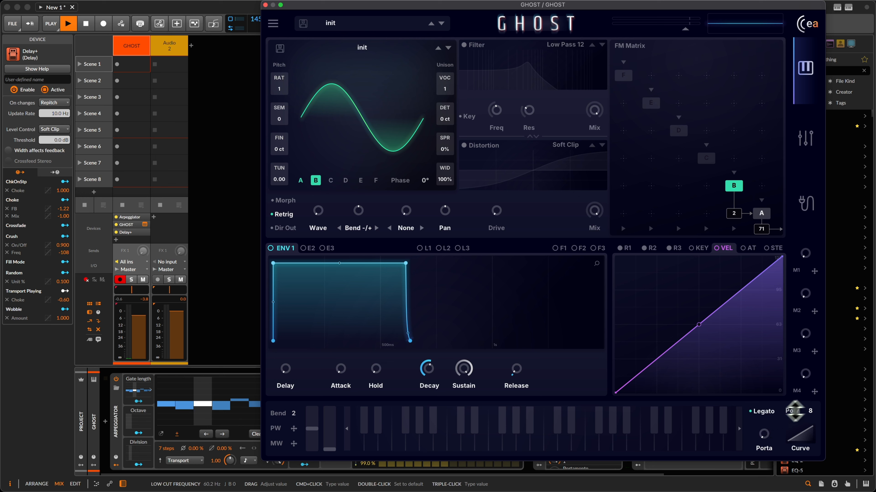
drag(809, 411, 814, 473)
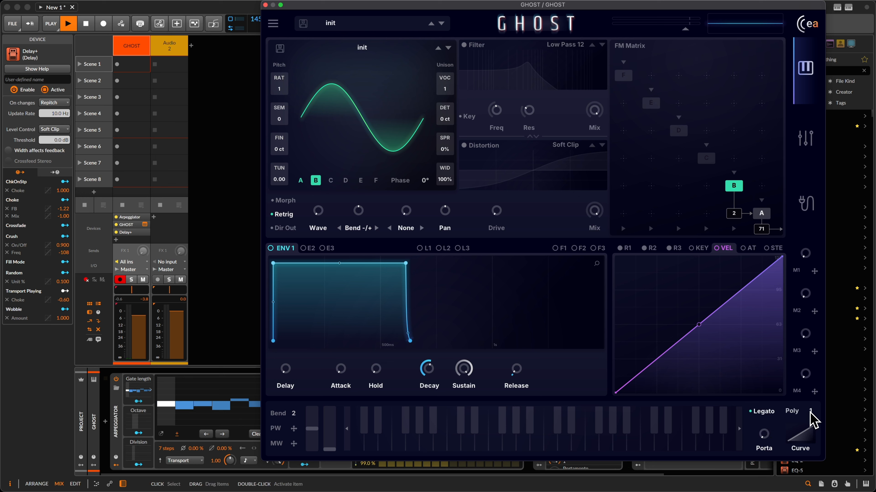
drag(761, 434, 762, 392)
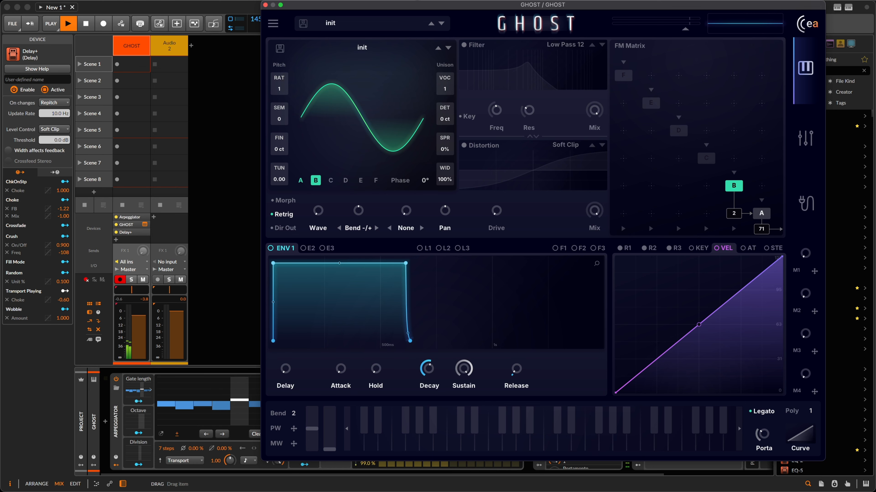
Bring in oscillator C with a sawtooth wave, 4 unison voices and an output level of 54
drag(417, 4, 357, 2)
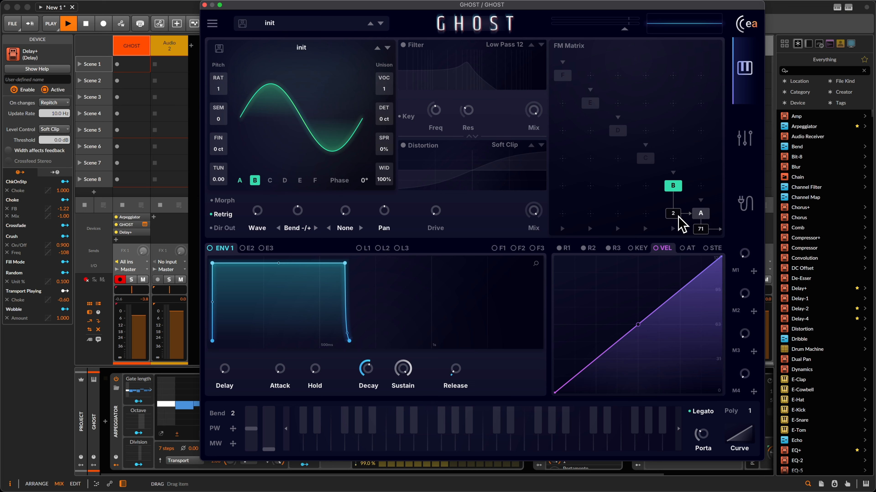
click(645, 159)
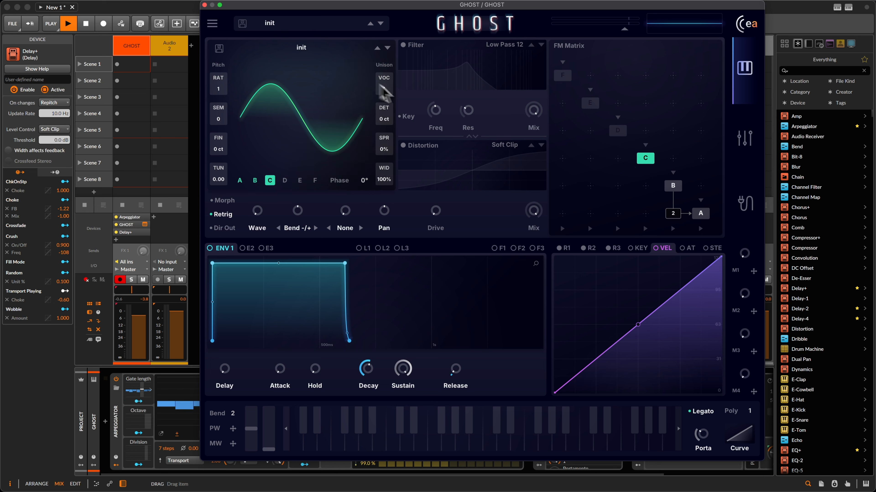
drag(256, 211, 254, 159)
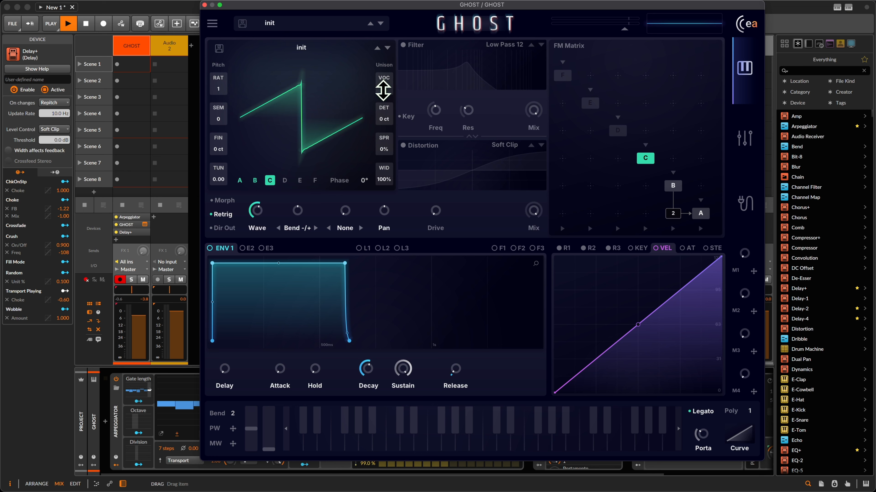
mouse_move(383, 90)
mouse_down()
mouse_move(387, 65)
mouse_move(385, 82)
mouse_up()
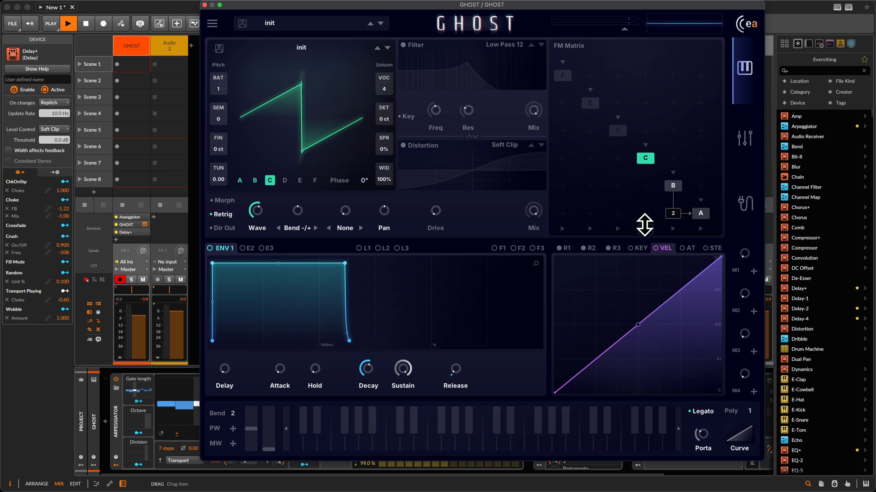
drag(644, 225, 600, 136)
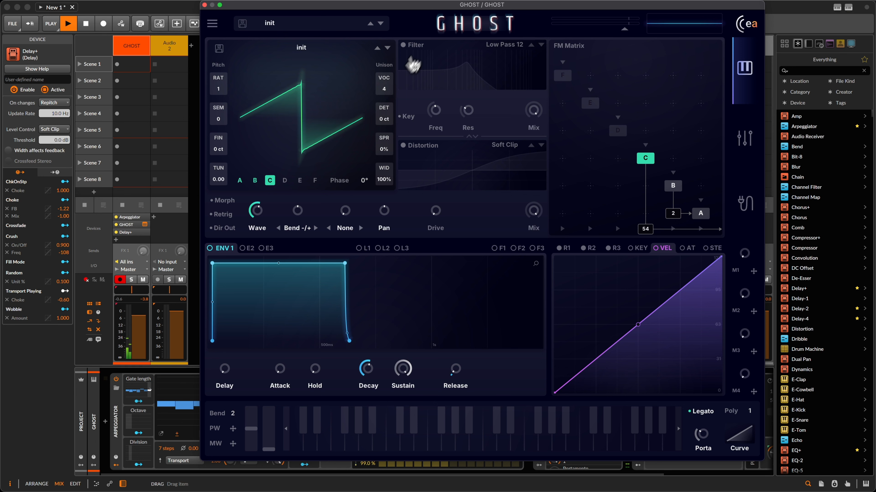
Set oscillator C's unison detune to 46 ct and its pitch ratio to 2
drag(384, 108, 394, 64)
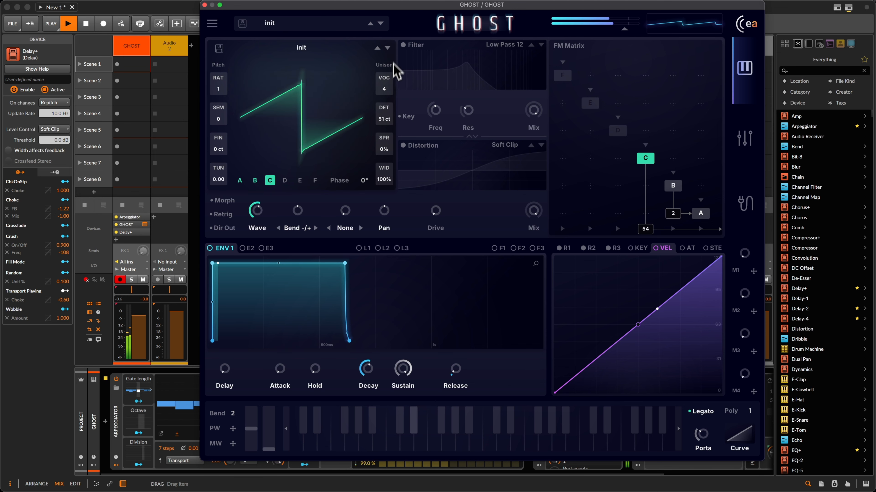
drag(387, 111, 387, 120)
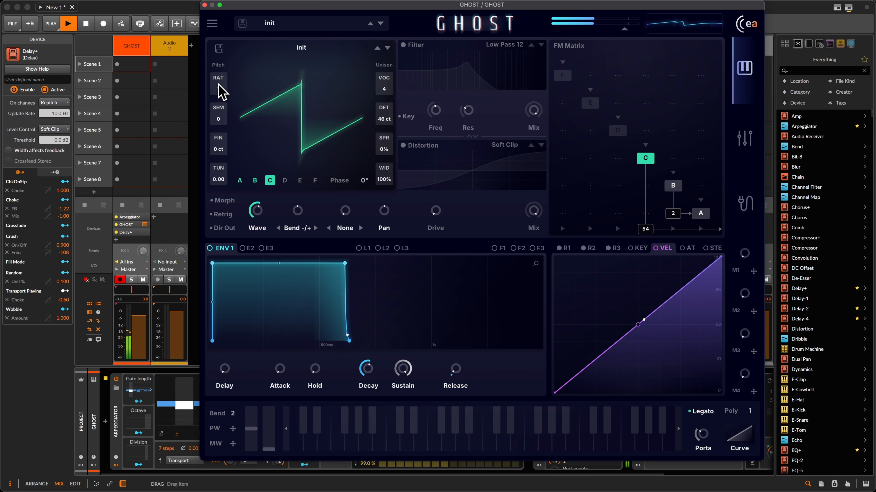
mouse_move(222, 84)
mouse_down()
mouse_move(223, 66)
mouse_move(224, 87)
mouse_up()
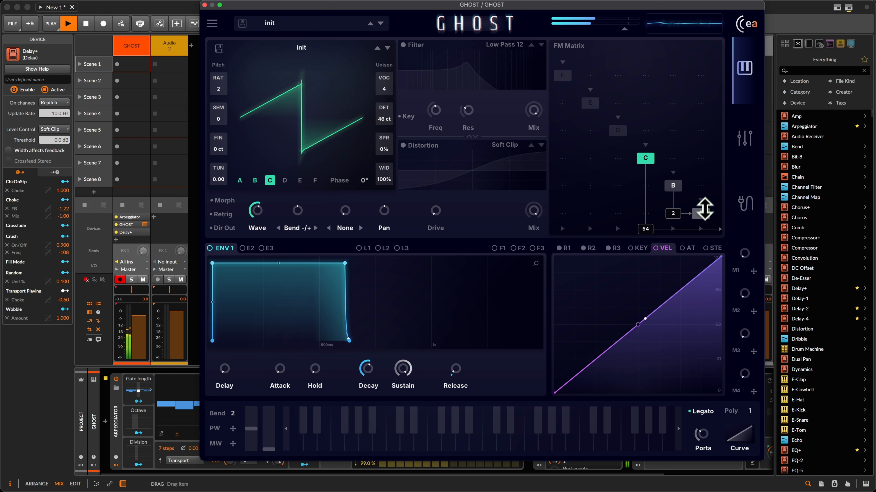
Bring oscillator A's output back at 71 and reduce oscillator C's unison detune to 10 ct
drag(704, 208, 705, 246)
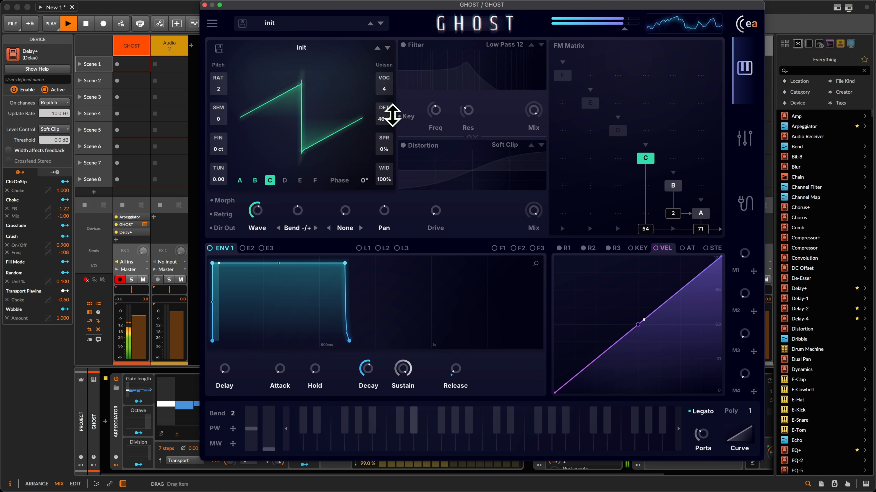
drag(393, 116, 398, 181)
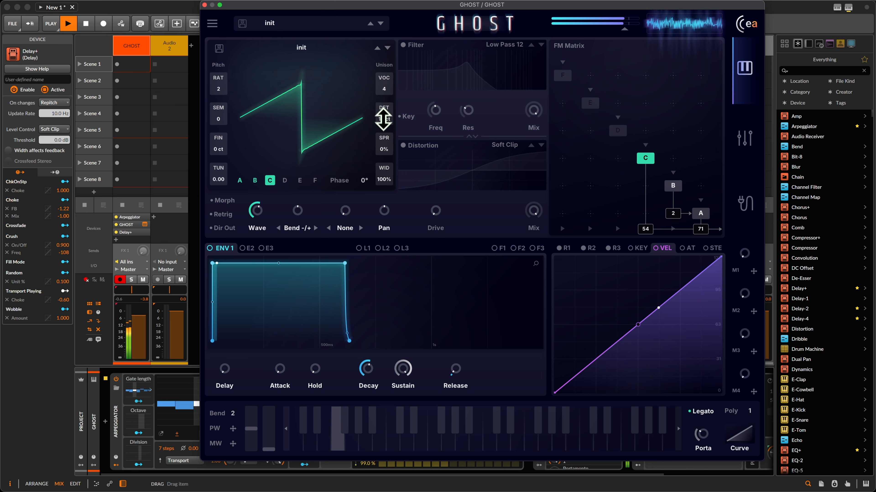
drag(383, 121, 393, 137)
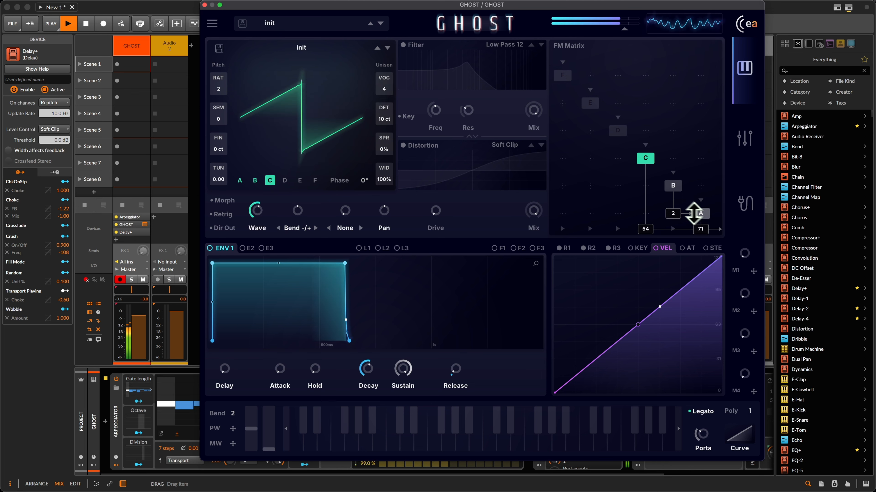
Mute oscillator A's output, then switch on oscillator C's Soft Clip distortion and raise its Drive
drag(699, 228, 716, 338)
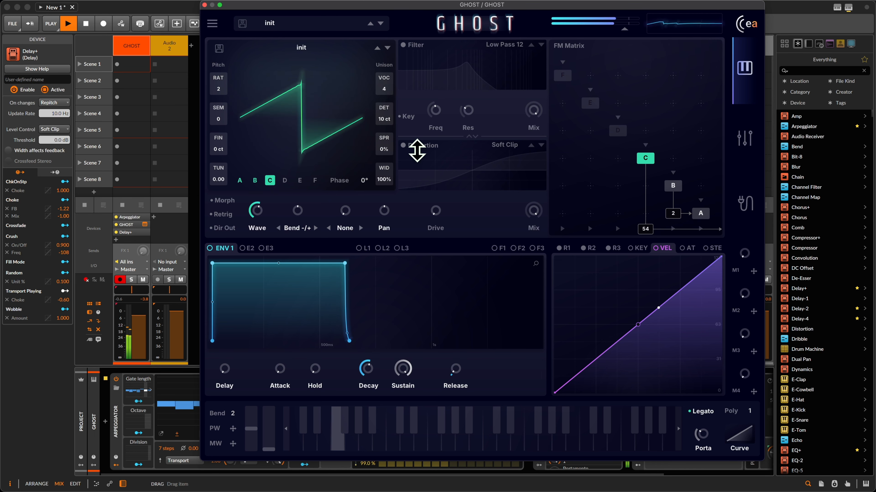
click(414, 146)
drag(442, 208, 448, 136)
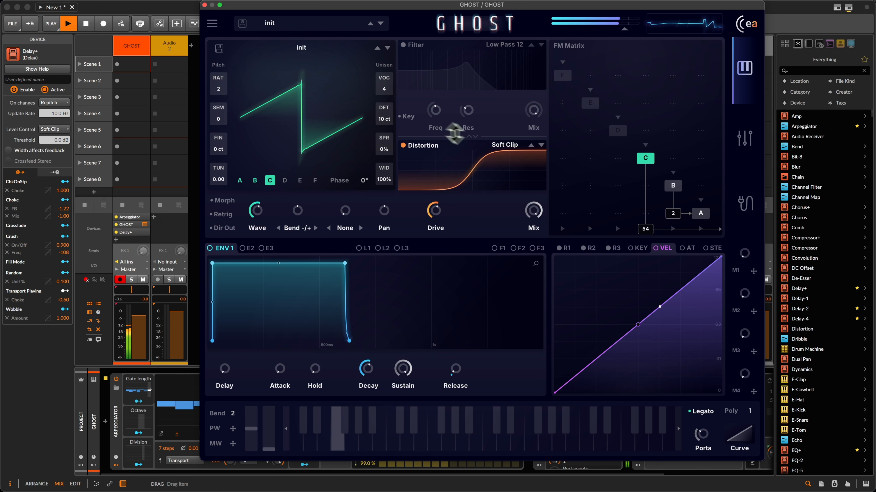
Try the Spaghetti, Hourglass and Sine Fold 1 distortion types on oscillator C, lowering Drive to about 43%
click(540, 147)
click(540, 146)
click(540, 147)
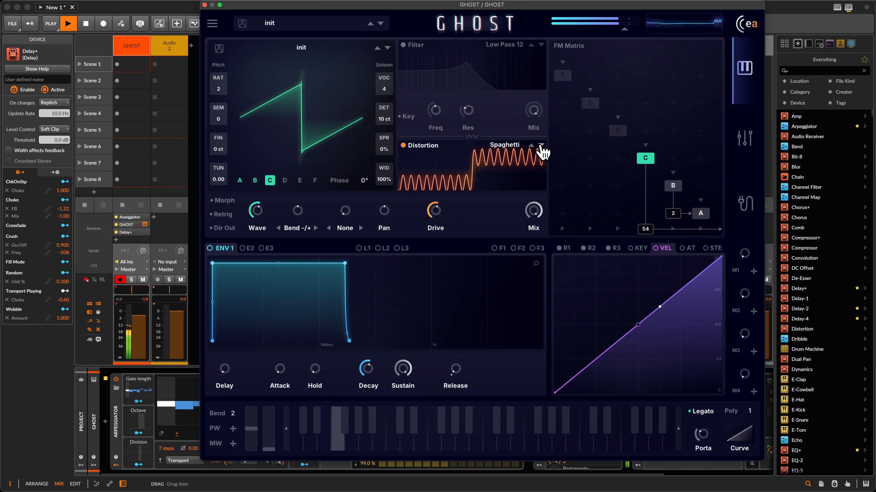
drag(438, 215, 445, 237)
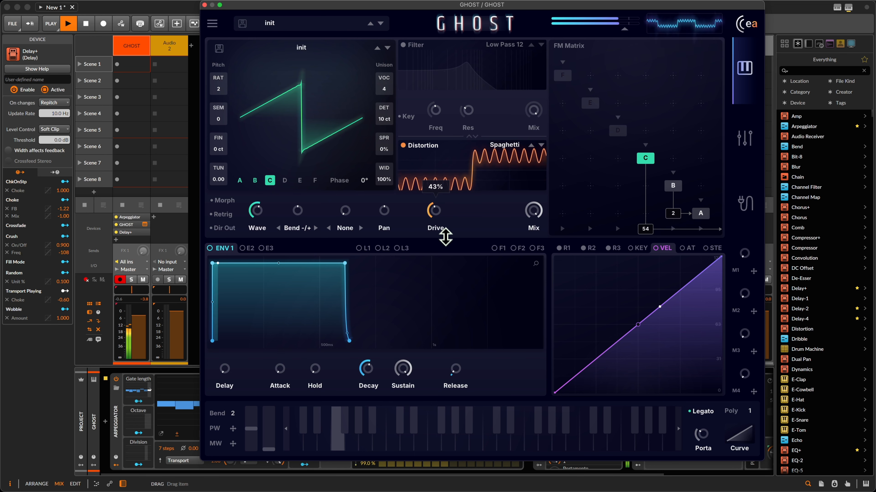
click(541, 146)
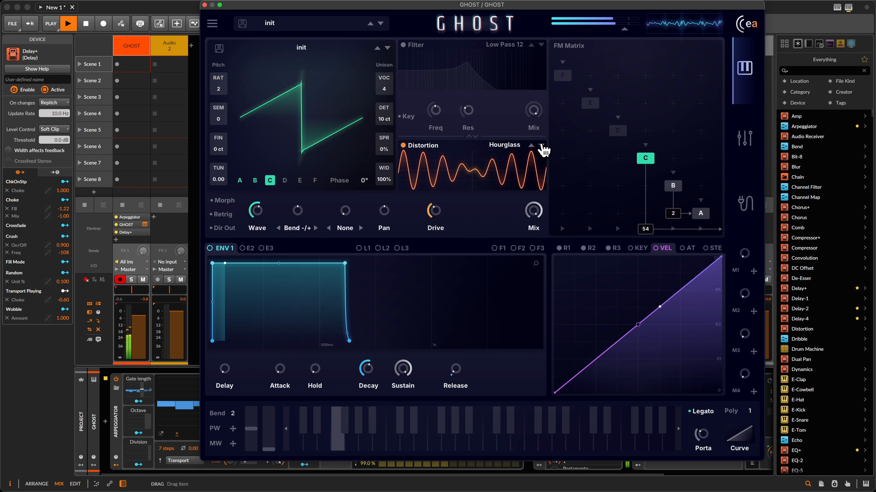
click(542, 146)
click(542, 146)
click(541, 146)
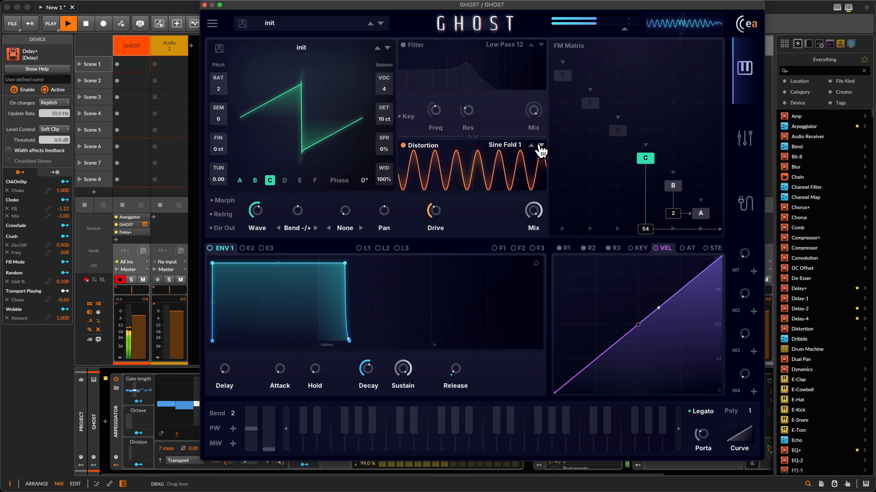
Return oscillator C's distortion to Soft Clip and raise its Drive
click(536, 151)
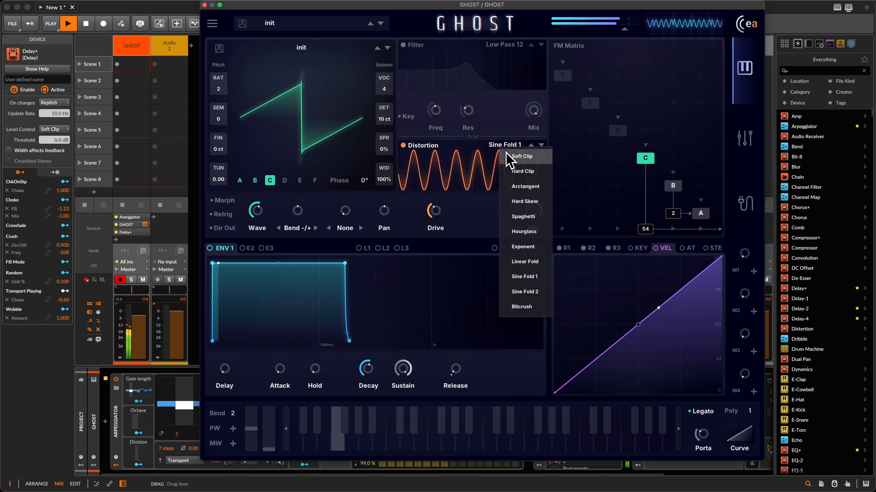
click(511, 157)
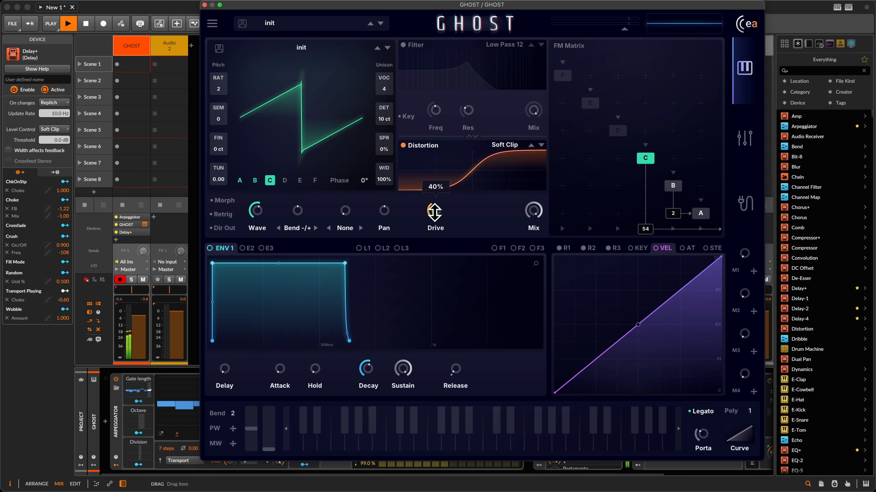
drag(436, 211, 437, 196)
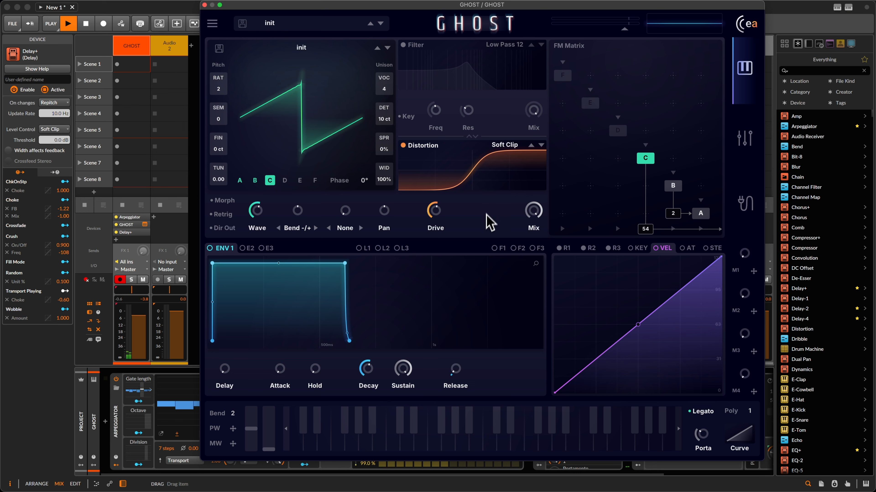
click(487, 155)
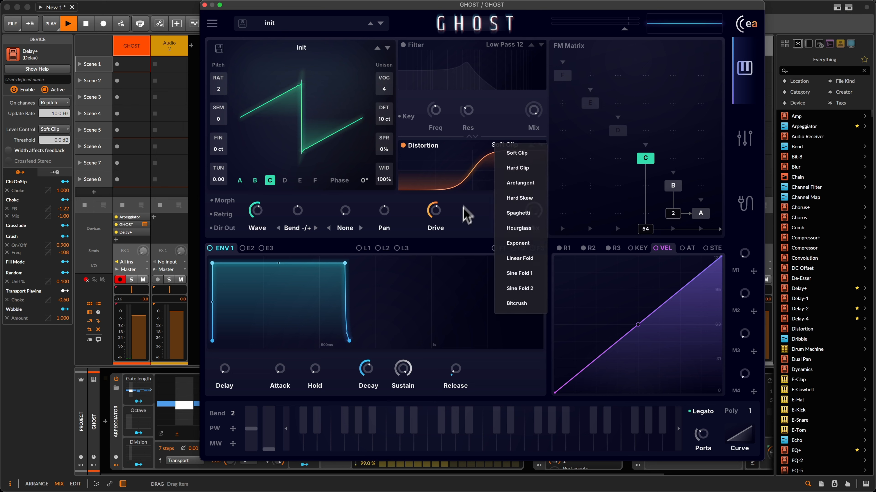
click(457, 237)
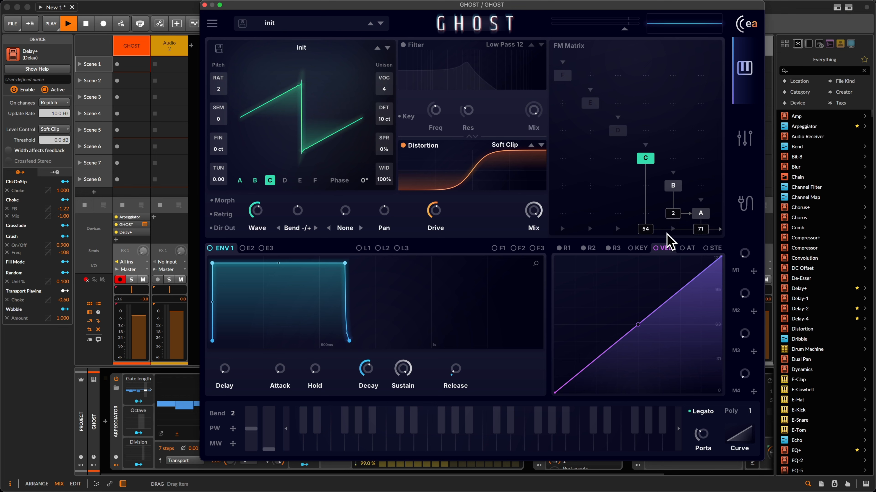
Try the Spaghetti distortion type with a lower Drive on oscillator A
click(700, 213)
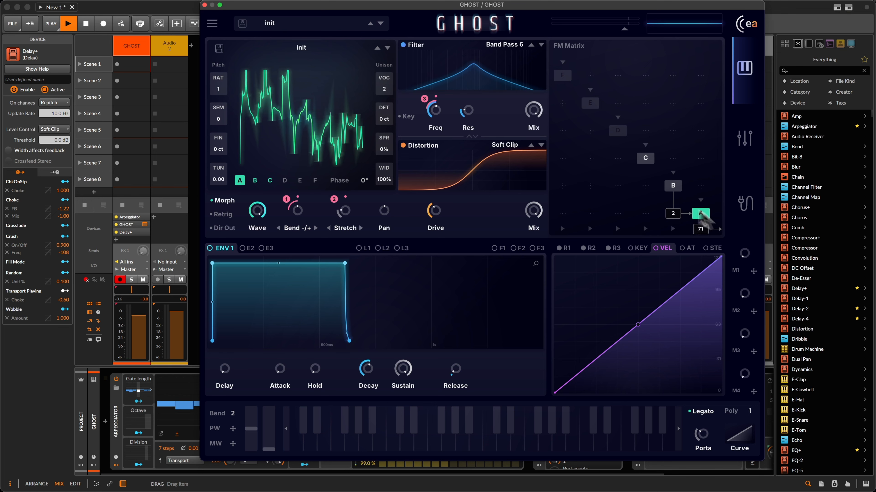
click(499, 144)
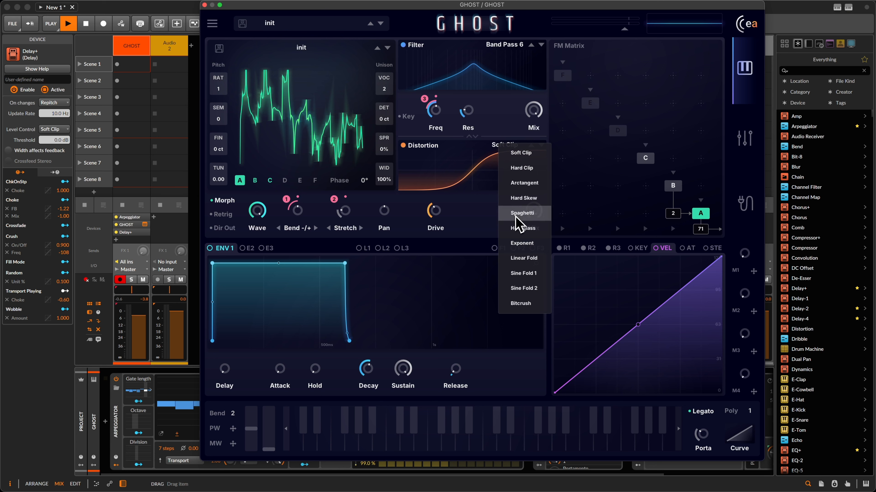
click(522, 212)
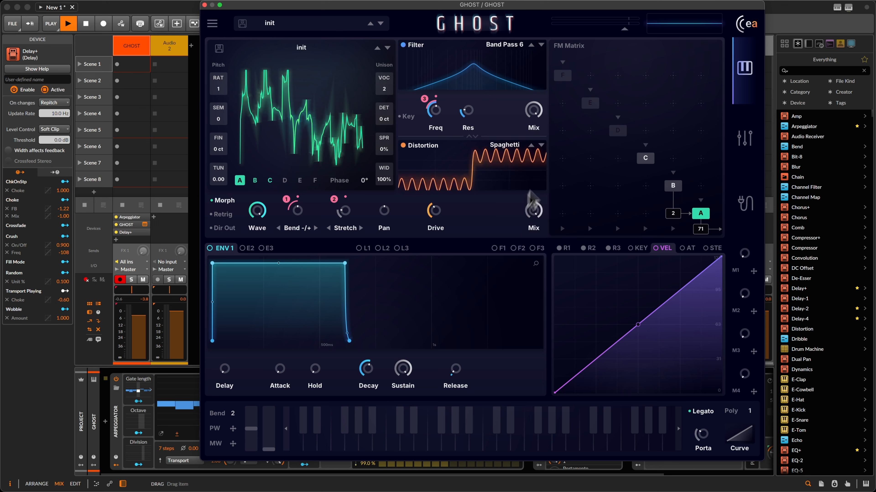
drag(435, 207, 434, 224)
mouse_move(462, 277)
mouse_down()
mouse_move(469, 312)
mouse_move(471, 222)
mouse_move(443, 213)
mouse_move(448, 269)
mouse_up()
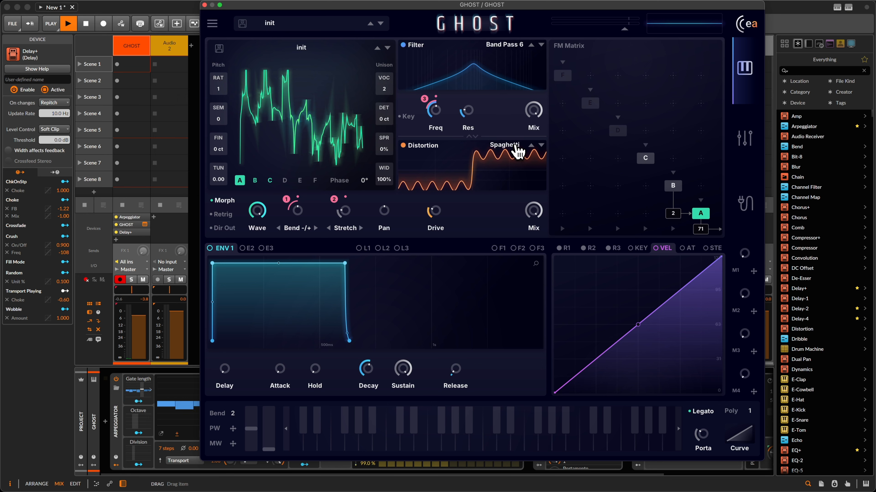
Return oscillator A's distortion to Soft Clip and raise its Drive
click(518, 151)
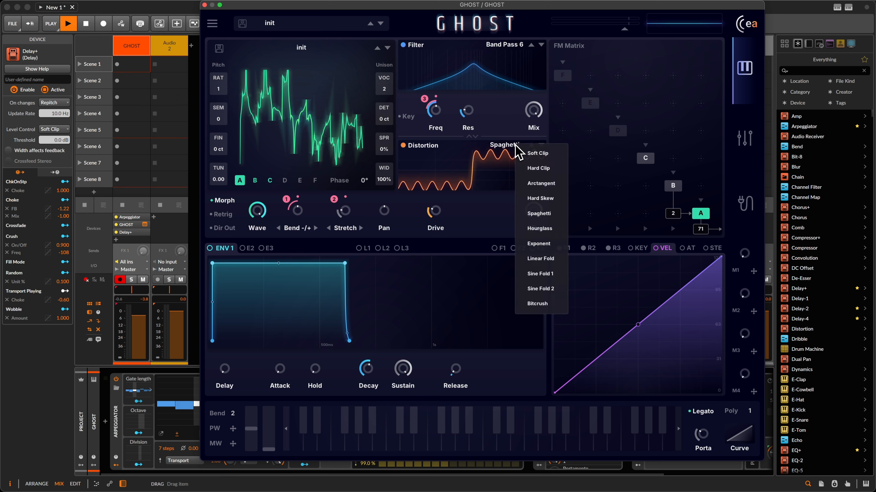
click(536, 159)
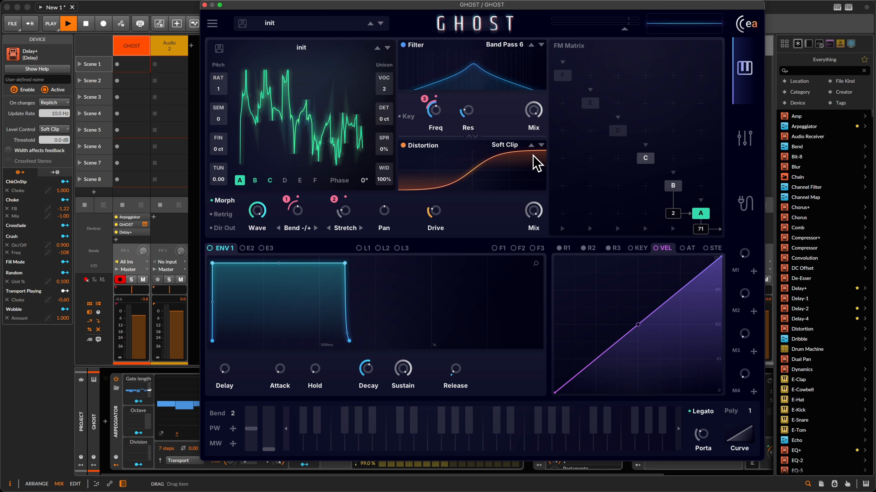
drag(436, 213, 436, 198)
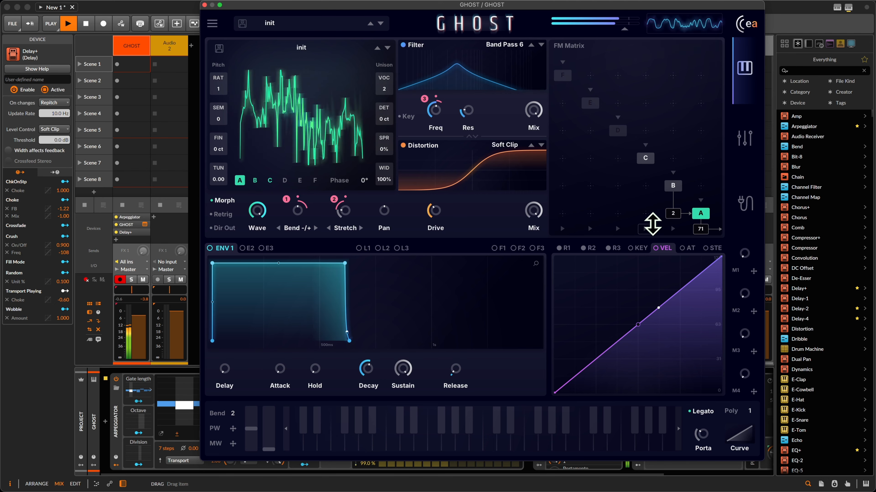
Set oscillator C's output level to 47 and its unison detune to 16 ct
drag(648, 227, 662, 180)
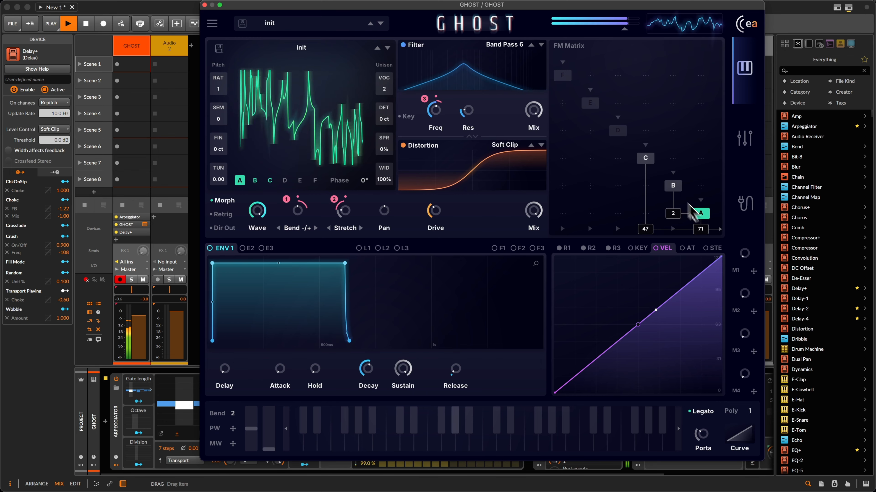
click(645, 158)
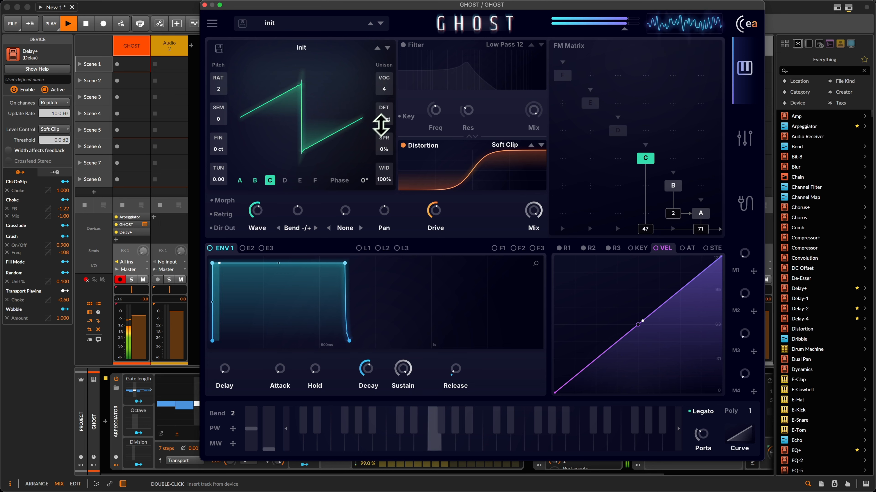
drag(383, 120, 389, 108)
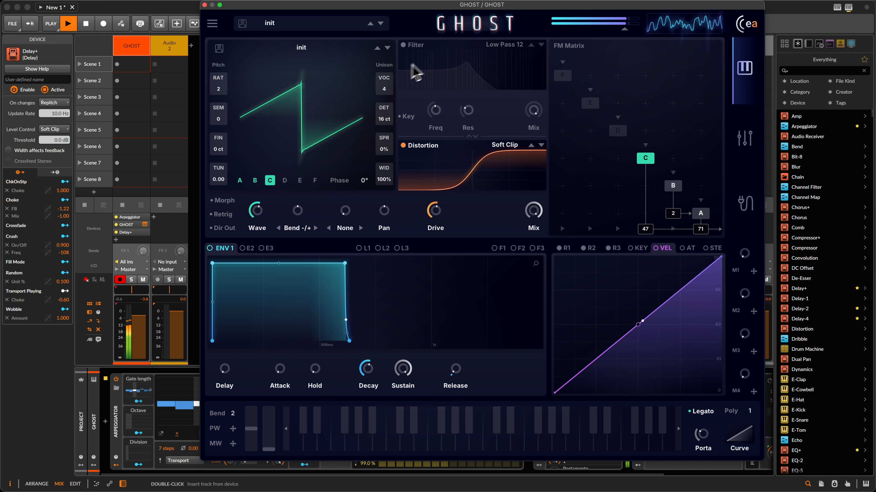
Switch on oscillator C's Low Pass 12 filter and fine-tune its cutoff frequency
click(403, 45)
drag(438, 115, 471, 86)
drag(428, 113, 447, 157)
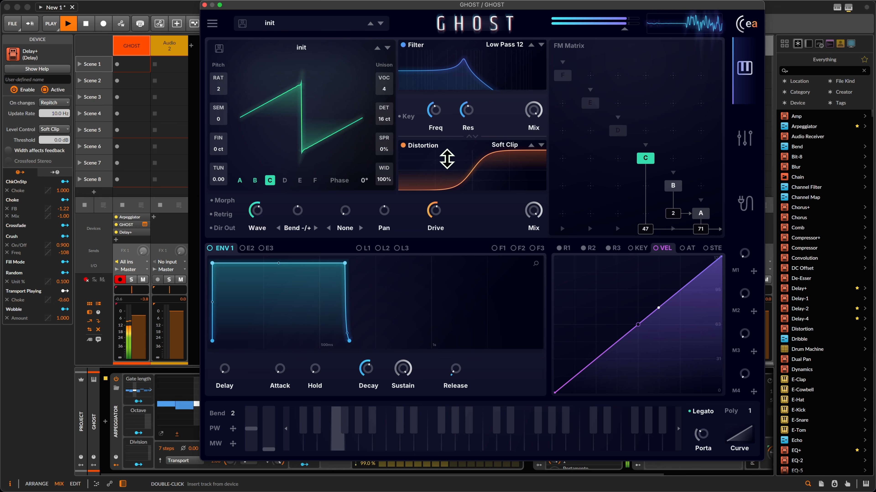
drag(440, 110, 457, 91)
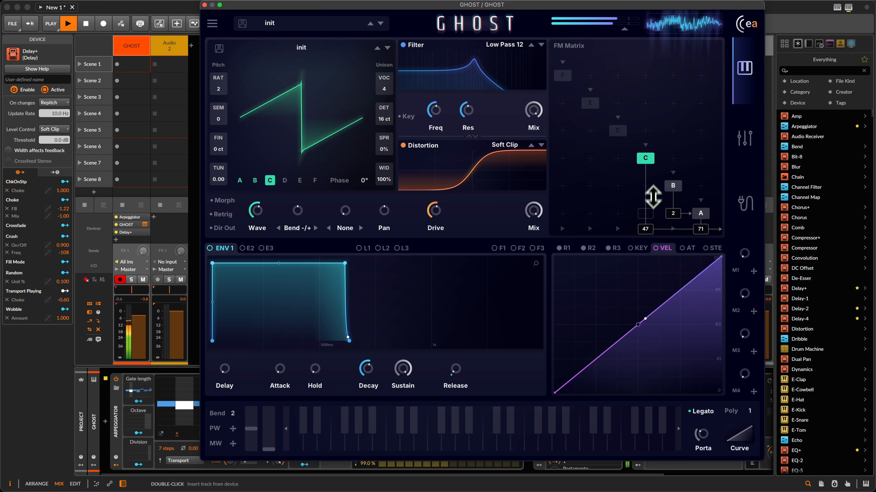
drag(648, 204, 648, 199)
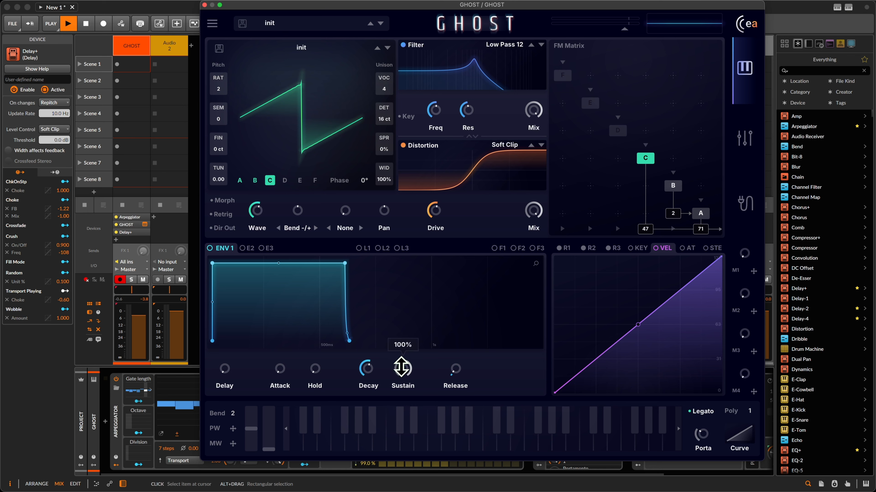
Shorten Envelope 1's Decay, set its Sustain to 78%, and shape the decay curve
drag(402, 367, 417, 477)
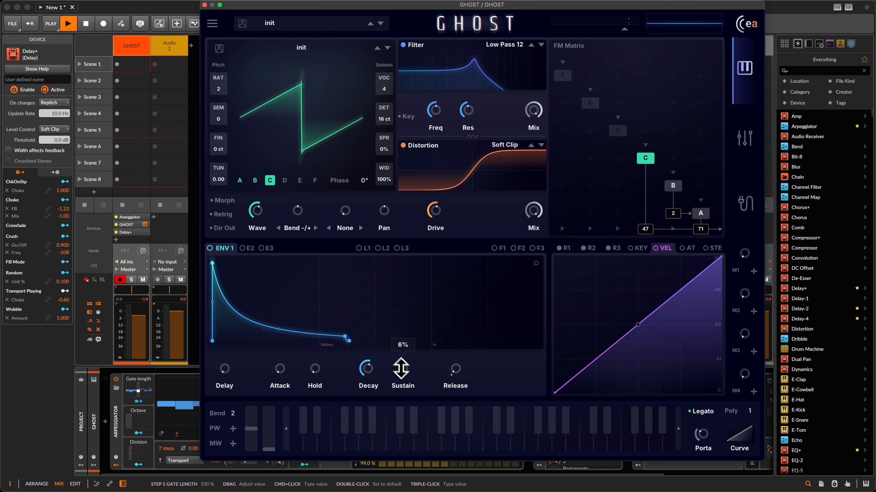
drag(401, 368, 407, 400)
drag(287, 335, 303, 299)
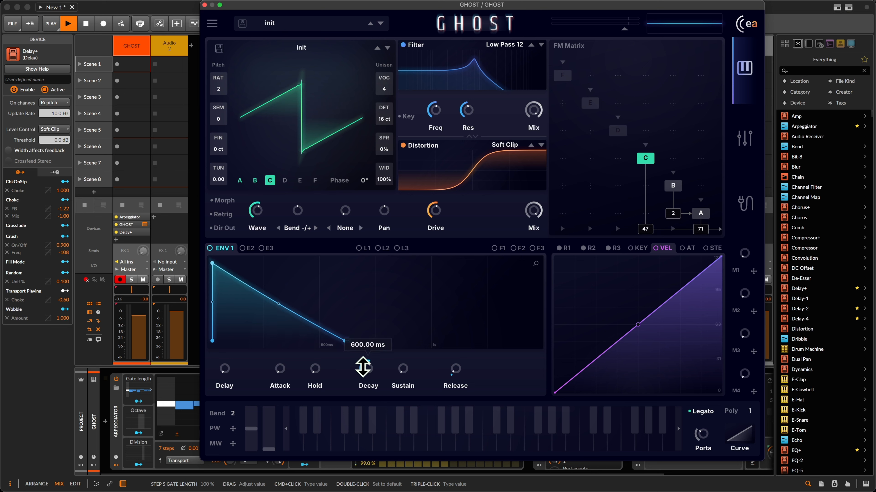
drag(365, 368, 385, 434)
drag(367, 370, 368, 381)
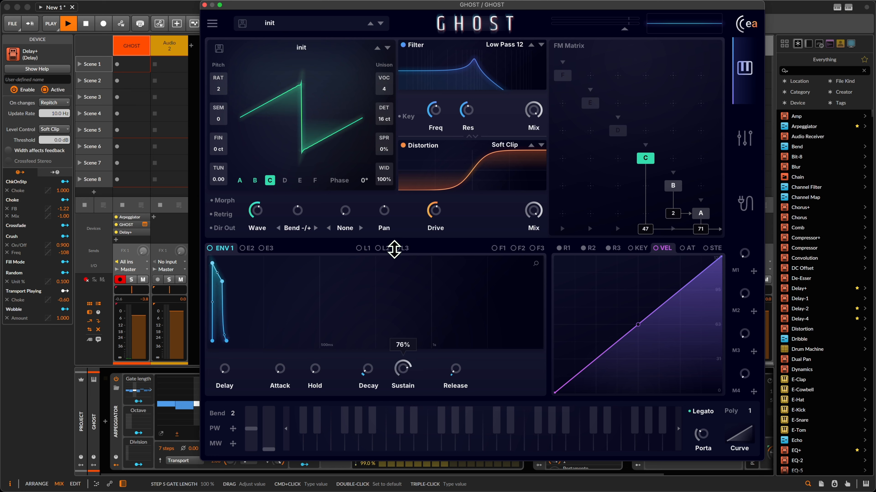
drag(407, 388, 403, 378)
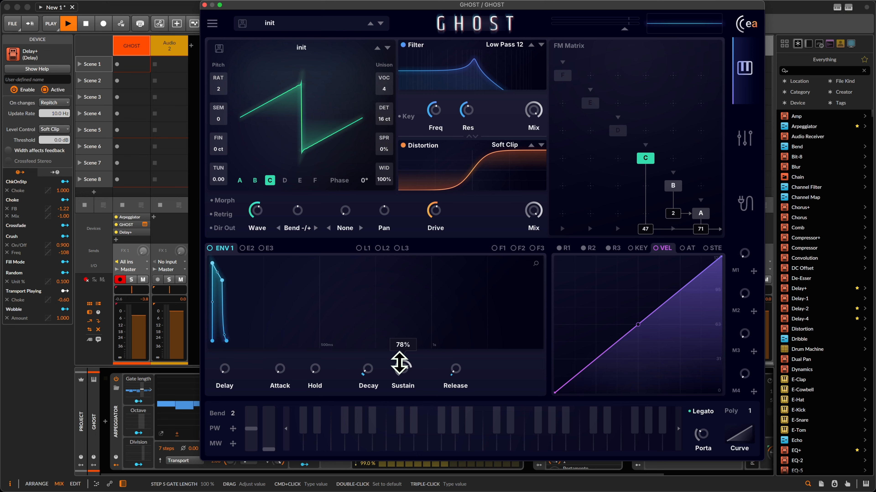
mouse_move(400, 362)
mouse_down()
mouse_move(406, 379)
mouse_move(400, 364)
mouse_up()
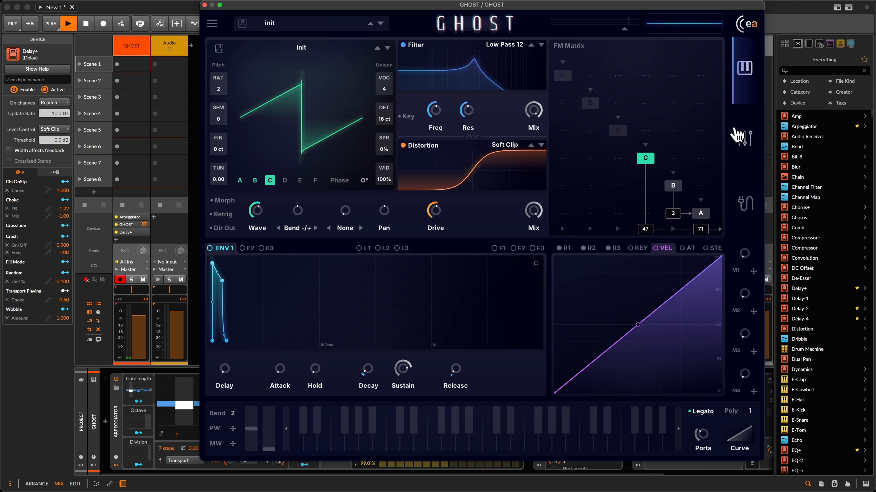
In the effects section, try out and remove an MB Compressor, and add a Phaser instead
click(738, 135)
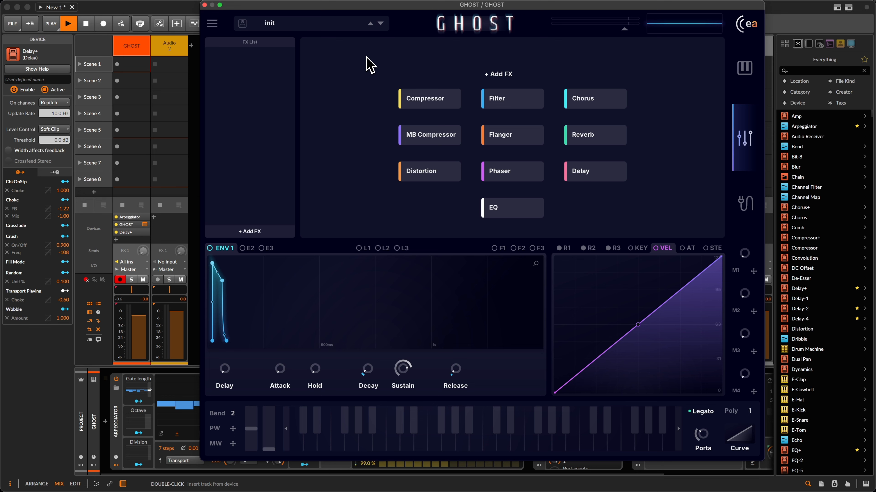
click(426, 139)
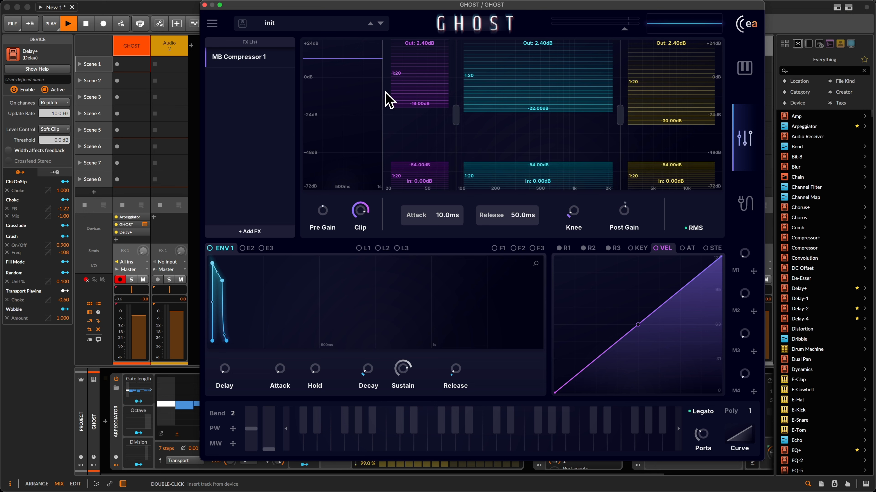
right_click(271, 64)
click(290, 97)
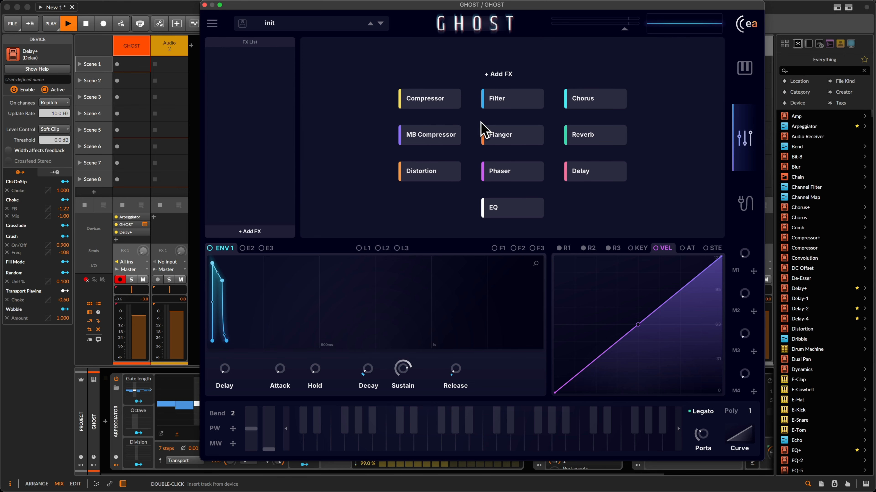
click(507, 170)
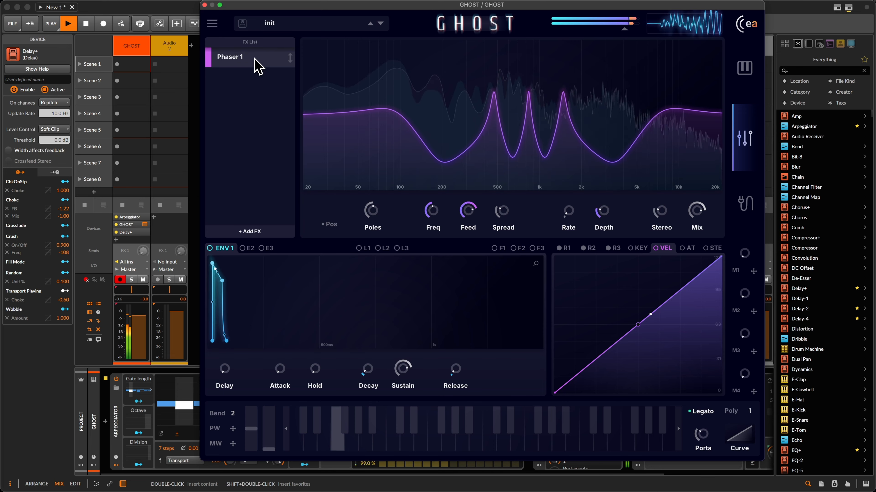
Set the Phaser's Poles to 1.00 and fine-tune its Freq
mouse_move(374, 215)
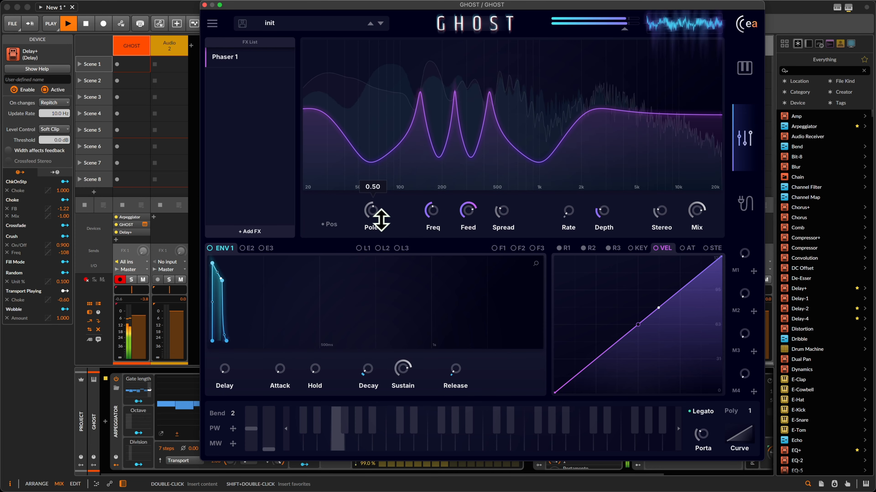
drag(381, 219, 367, 125)
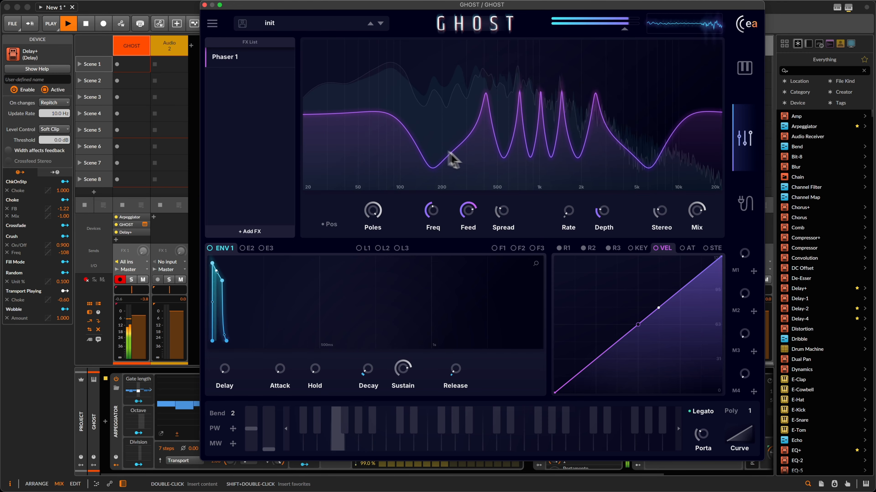
mouse_move(434, 209)
mouse_down()
mouse_move(432, 188)
mouse_move(434, 202)
mouse_up()
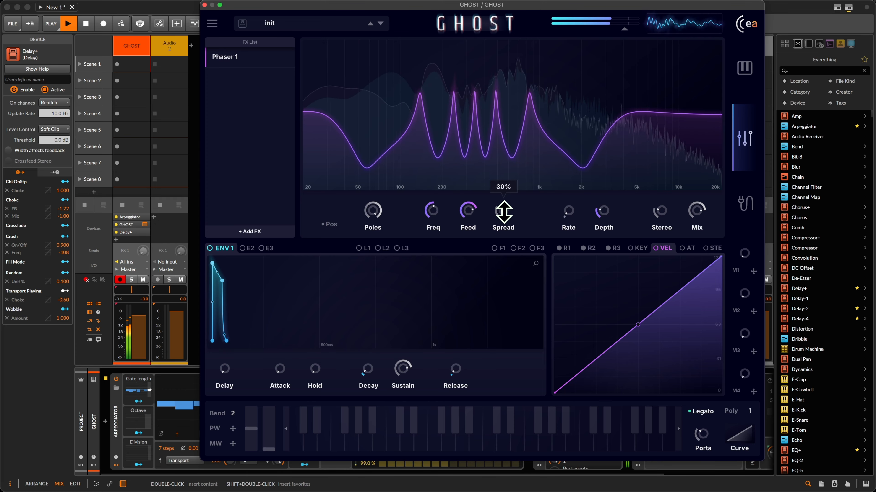
Adjust the Phaser's Spread and Feed, trying a tighter Spread together with a Feed of 83%
drag(502, 211, 532, 282)
mouse_move(466, 226)
mouse_down()
mouse_move(463, 198)
mouse_move(465, 209)
mouse_up()
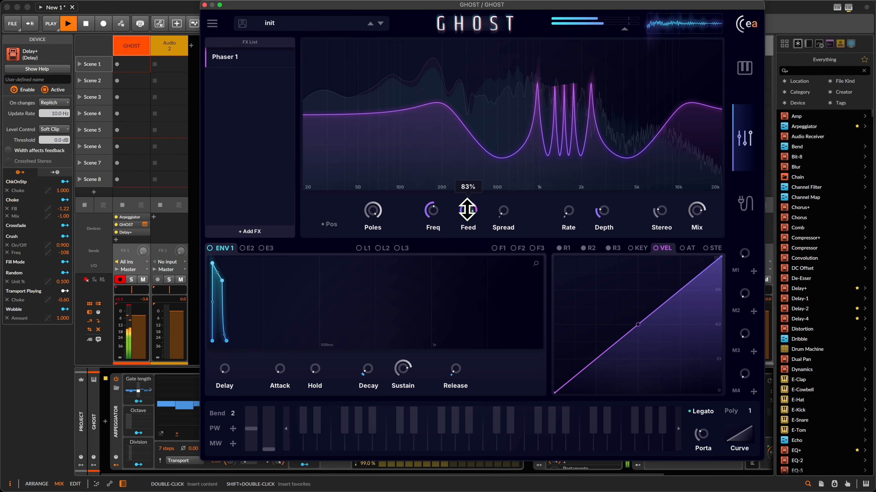
drag(145, 320, 145, 322)
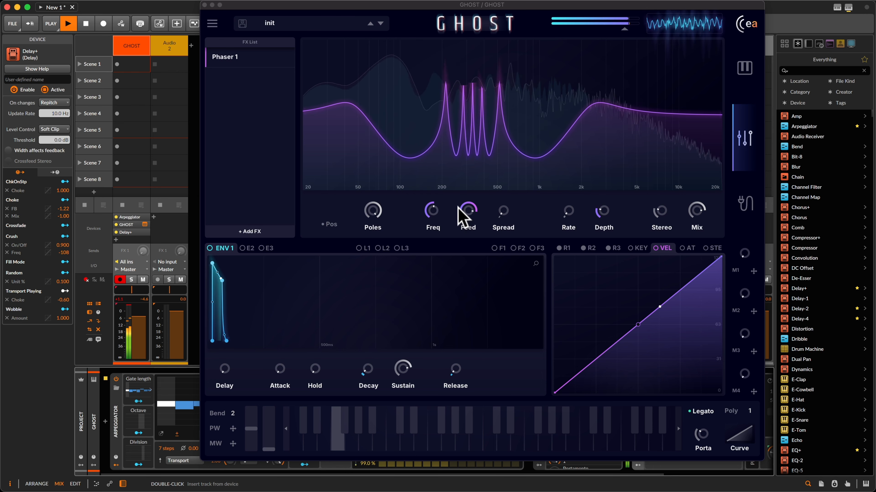
mouse_move(470, 209)
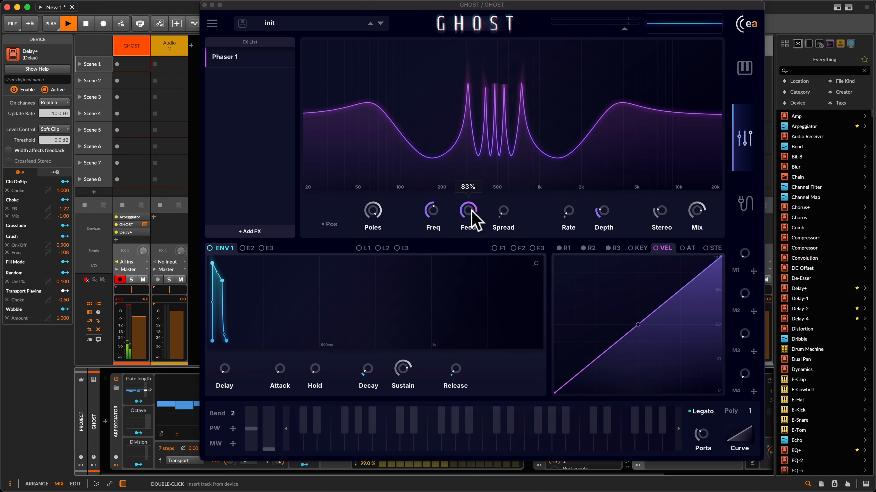
drag(471, 210, 471, 211)
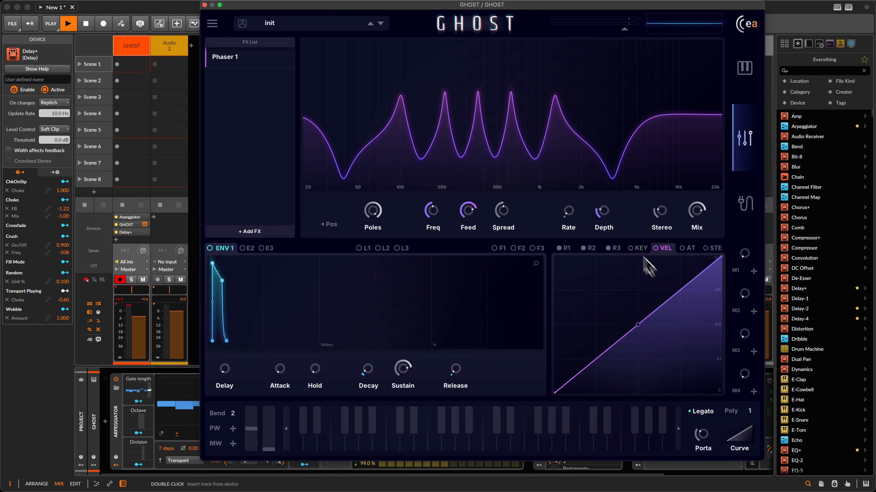
Turn the Phaser's own modulation Depth fully down and sweep its Freq manually to a higher frequency
mouse_move(568, 212)
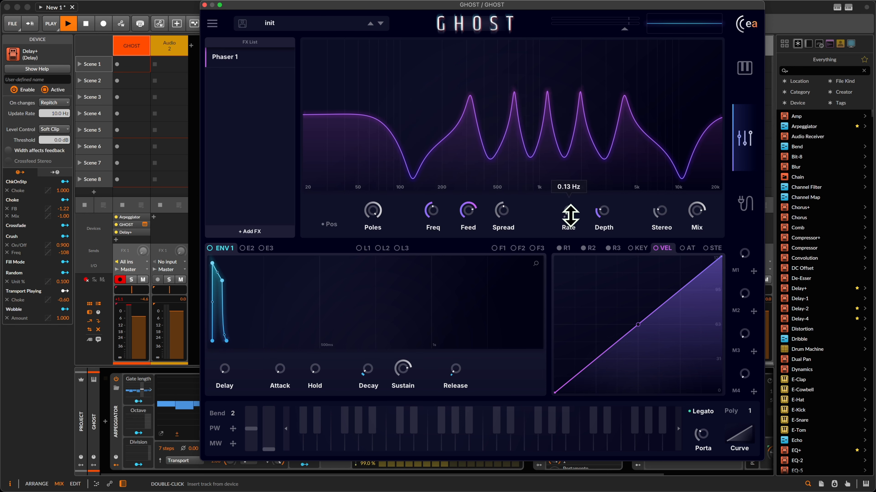
mouse_move(568, 212)
mouse_down()
mouse_move(576, 238)
mouse_move(572, 221)
mouse_up()
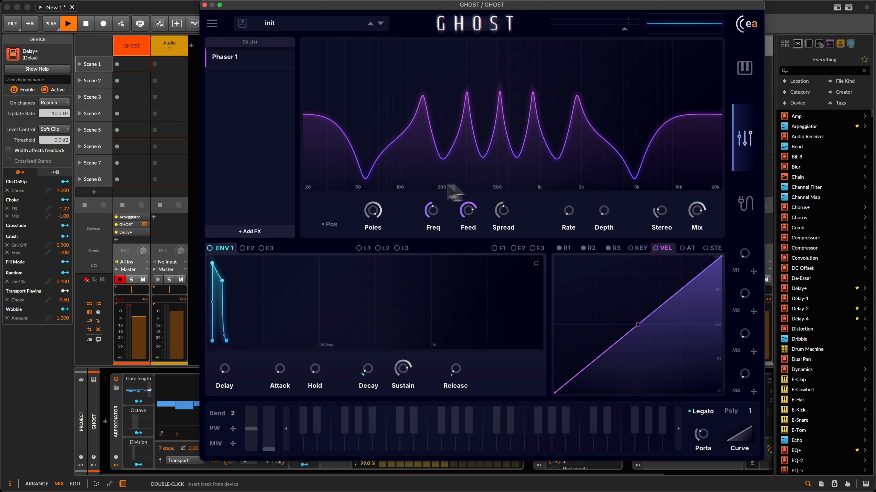
drag(441, 207, 446, 79)
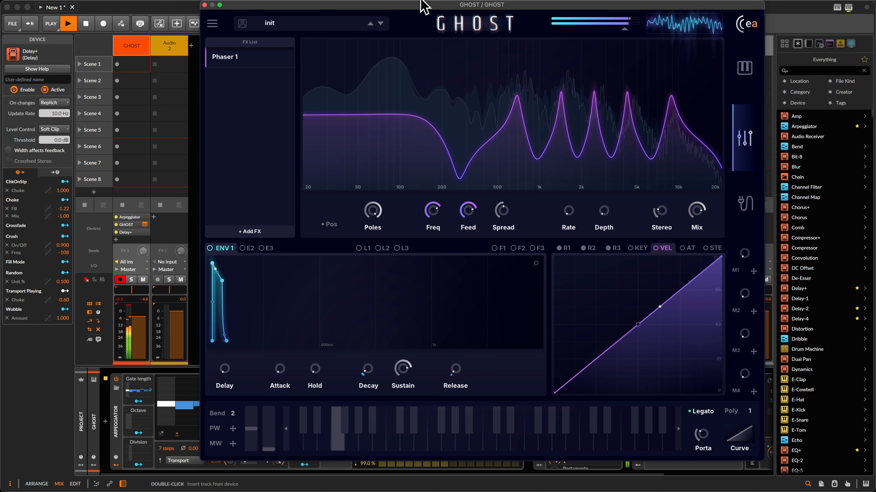
drag(422, 5, 647, 30)
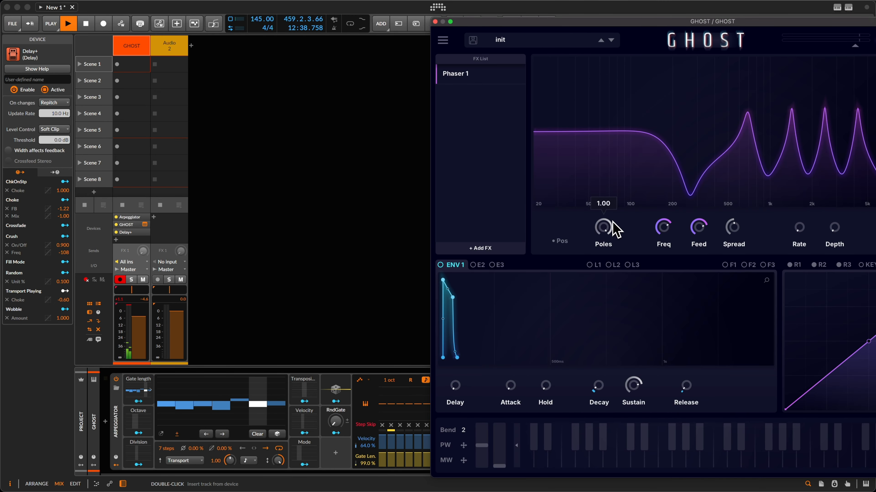
drag(568, 21, 748, 164)
key(f)
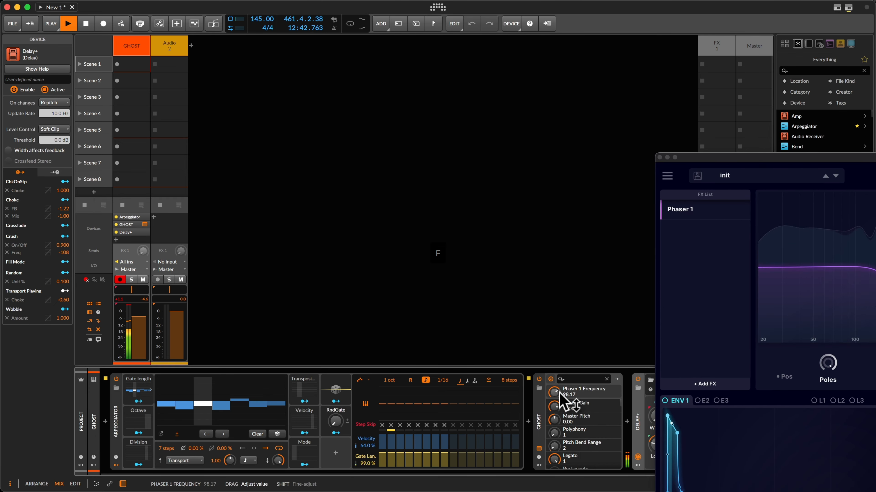
drag(559, 391, 559, 392)
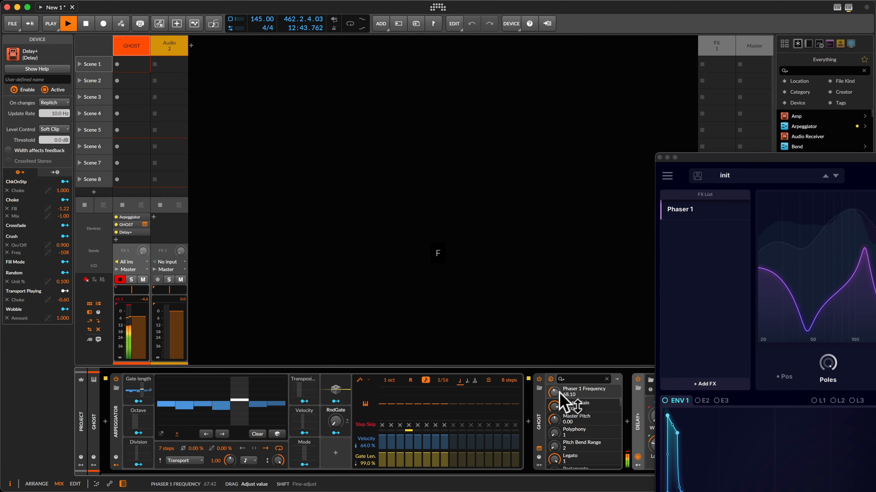
double_click(750, 156)
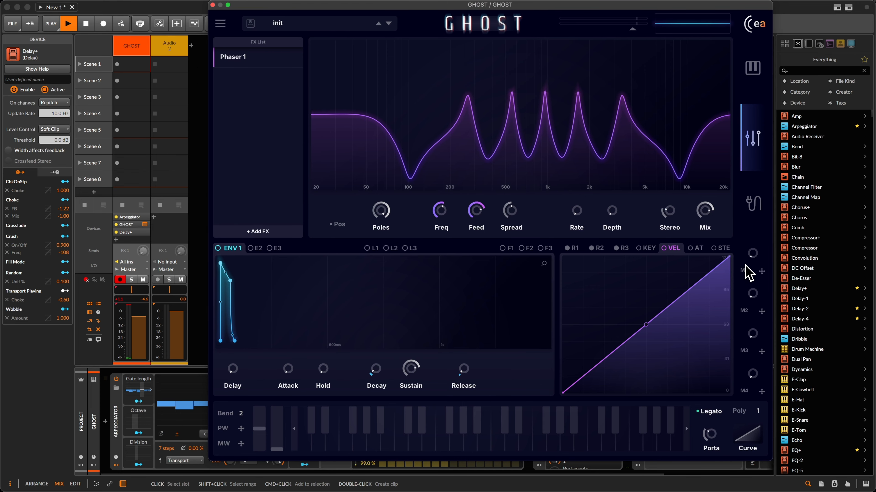
Try modulating the Phaser's Freq with Macro 1 at 100% from a 22.93 Hz base, and reset the modulation amount
drag(760, 271, 467, 94)
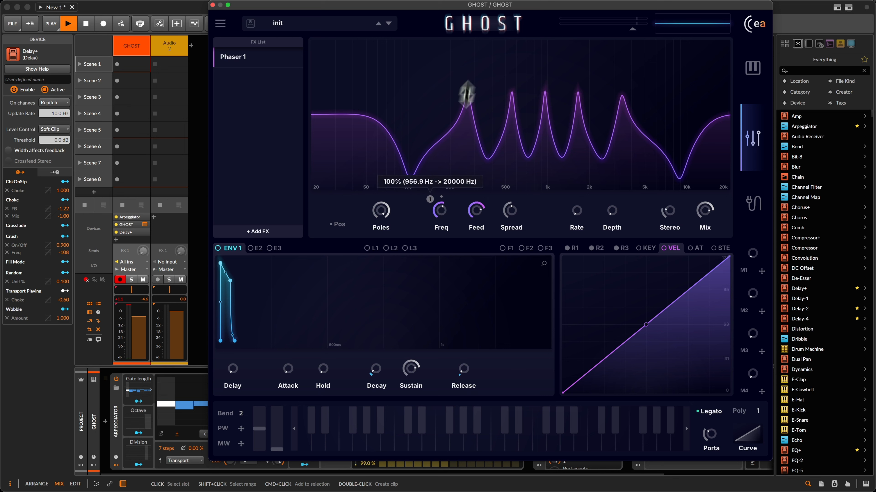
drag(442, 211, 434, 256)
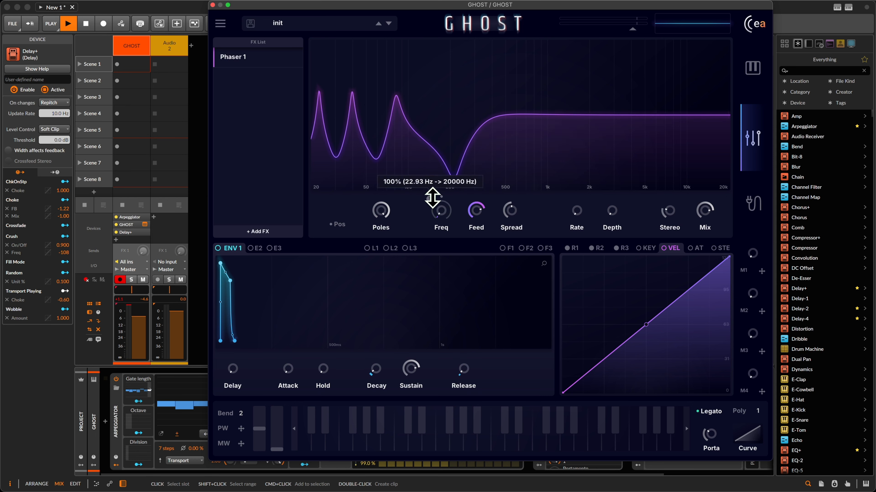
drag(758, 256, 771, 227)
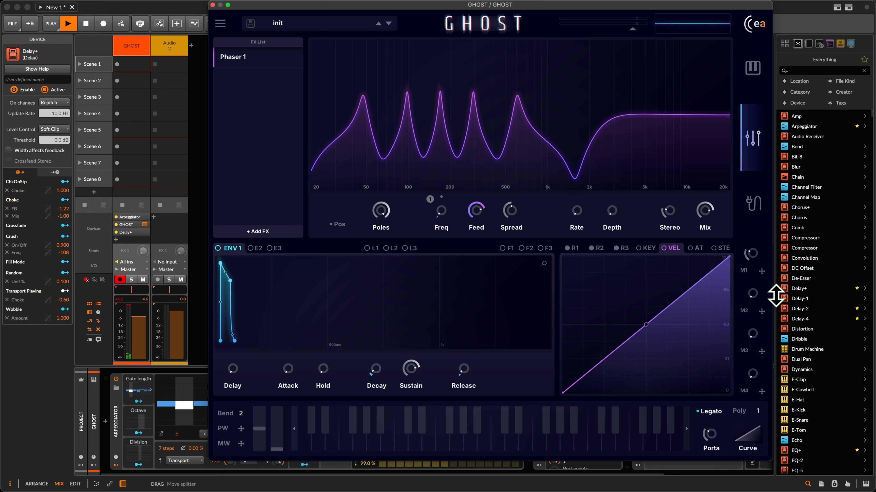
double_click(433, 199)
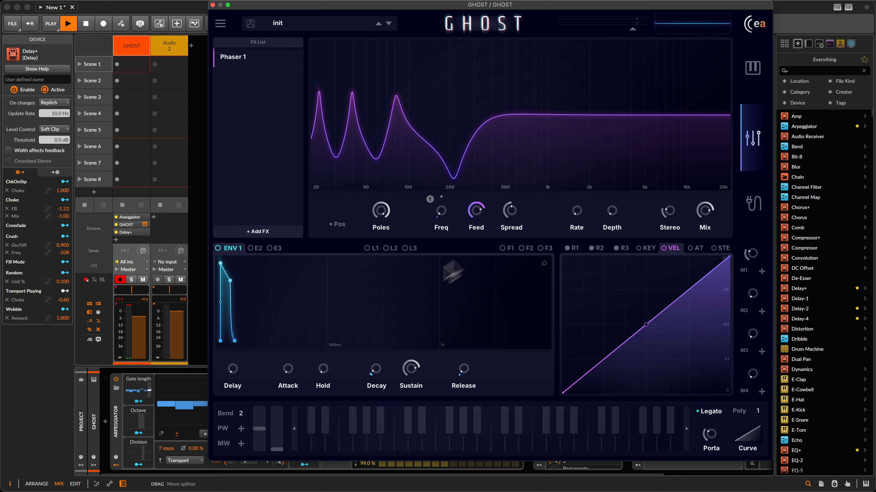
Switch LFO 1 to keyboard-tracked rate in semitones and raise its Rate
click(373, 251)
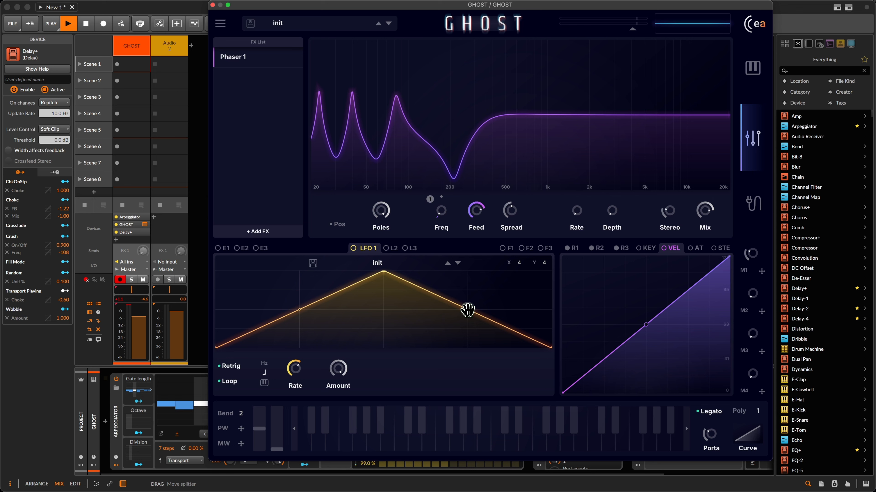
double_click(450, 305)
double_click(450, 305)
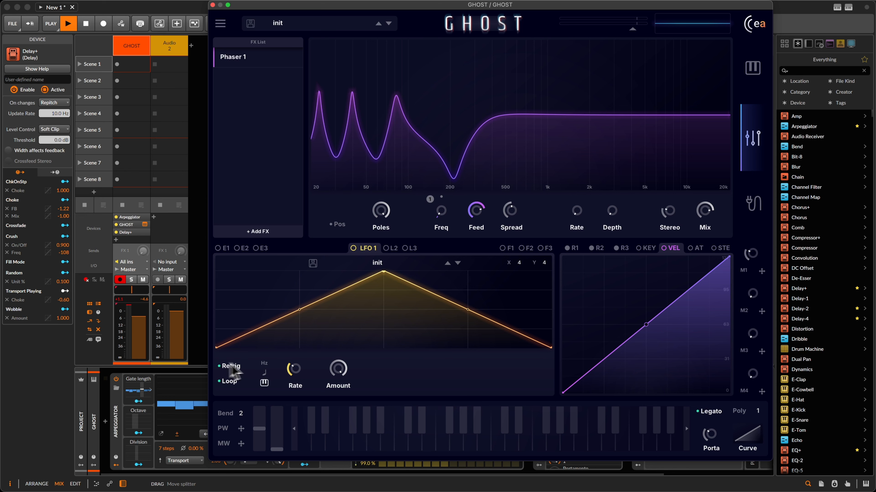
mouse_move(294, 380)
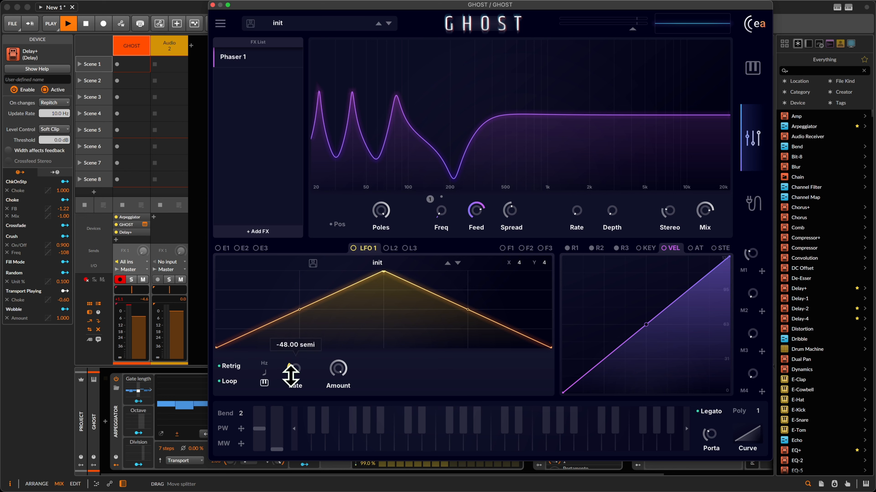
drag(295, 366, 296, 323)
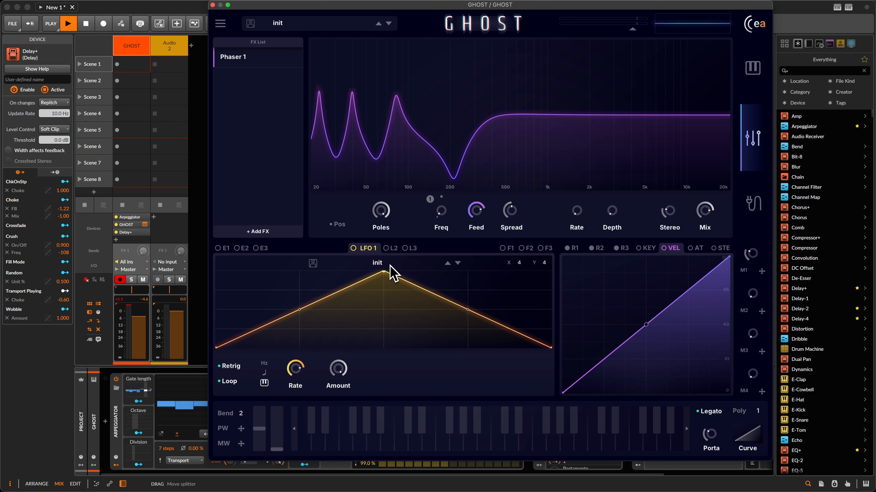
Raise the Phaser's Freq to the mid range and assign LFO 1 as its modulation source
drag(443, 211, 455, 155)
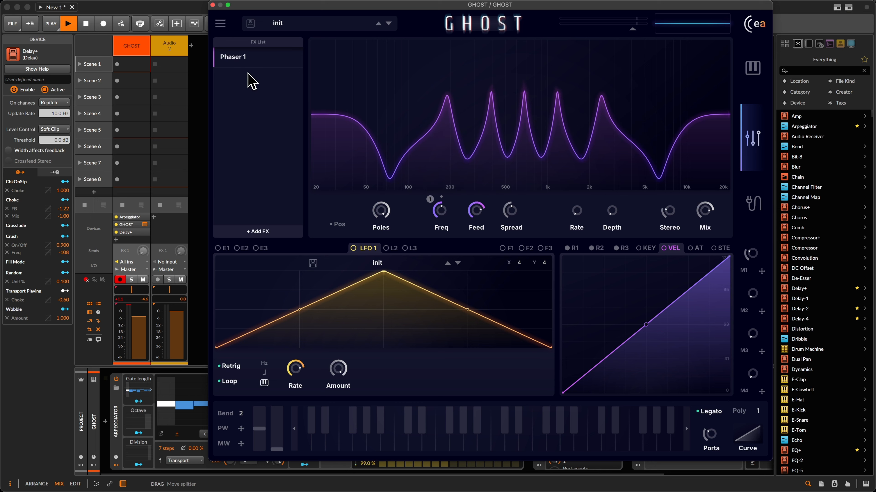
click(252, 81)
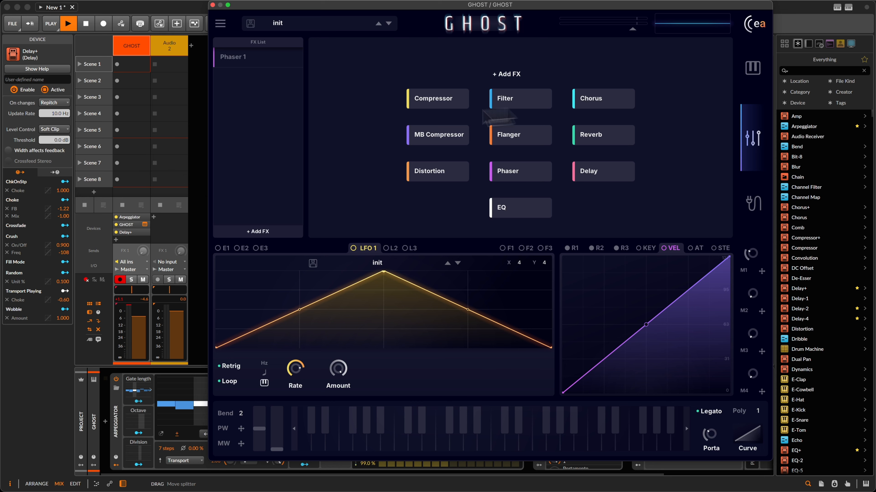
click(254, 59)
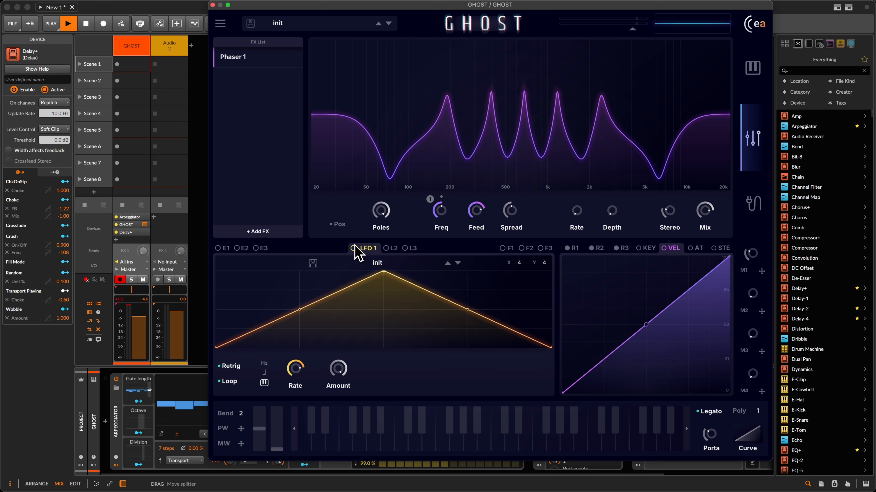
drag(429, 224, 437, 213)
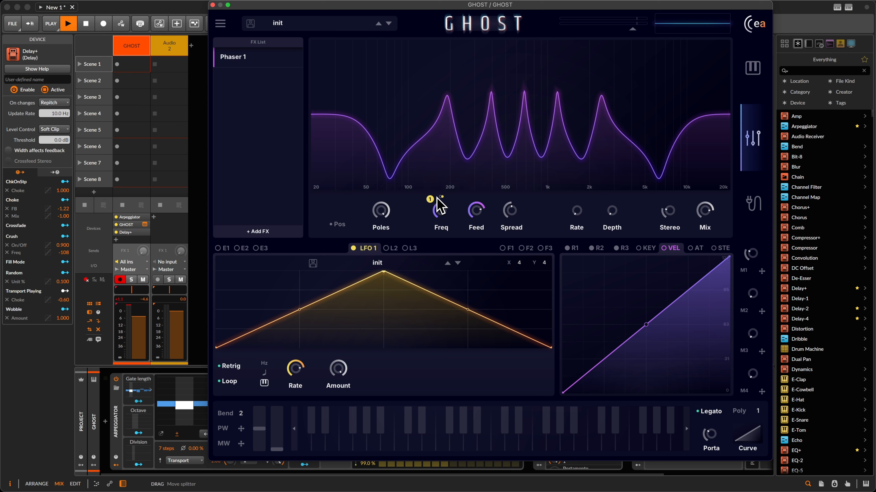
Readjust LFO 1's modulation amount on the Phaser's Freq, change LFO 1's Rate, and reduce the modulation depth
right_click(429, 199)
click(442, 242)
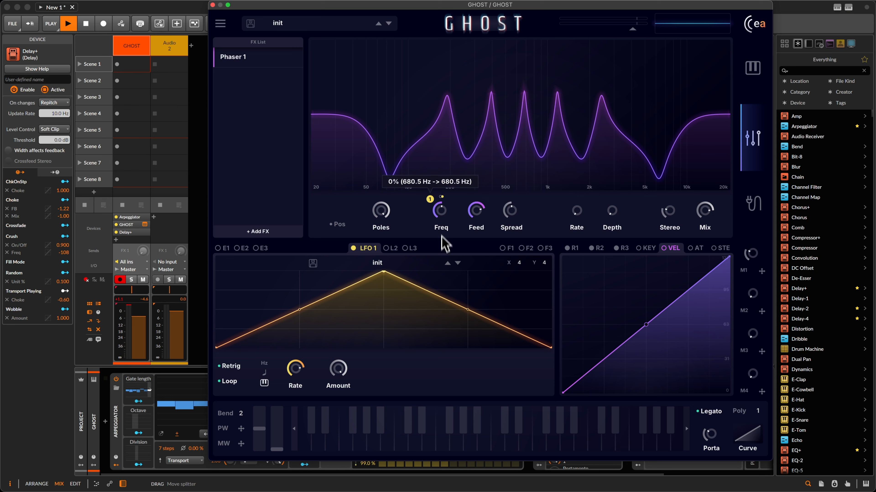
mouse_move(429, 199)
mouse_down()
mouse_move(435, 171)
mouse_move(434, 206)
mouse_move(437, 157)
mouse_move(434, 196)
mouse_up()
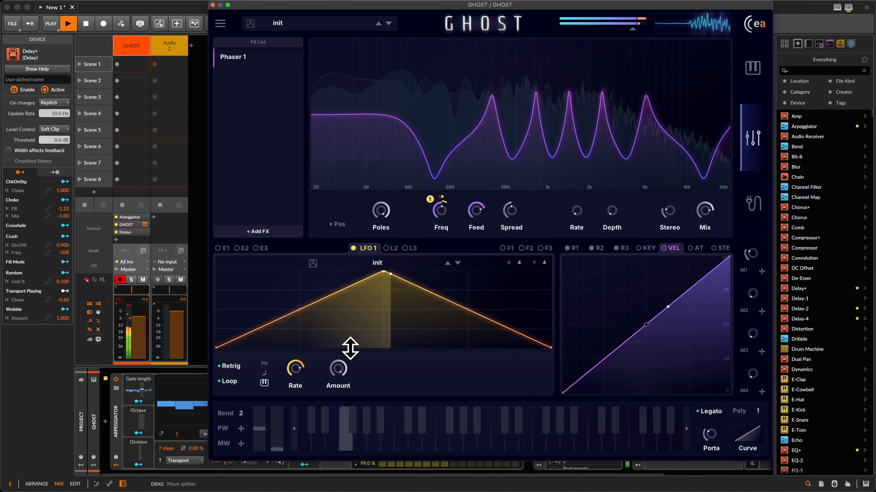
drag(295, 368, 296, 385)
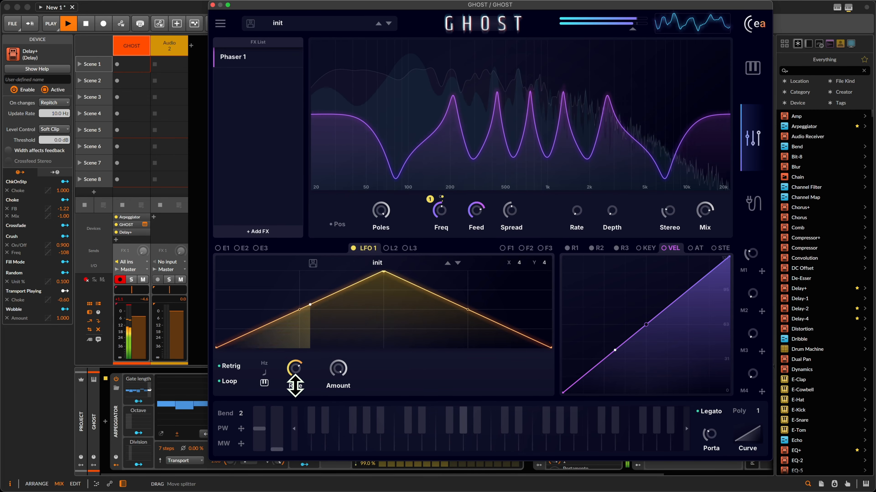
drag(430, 201, 418, 214)
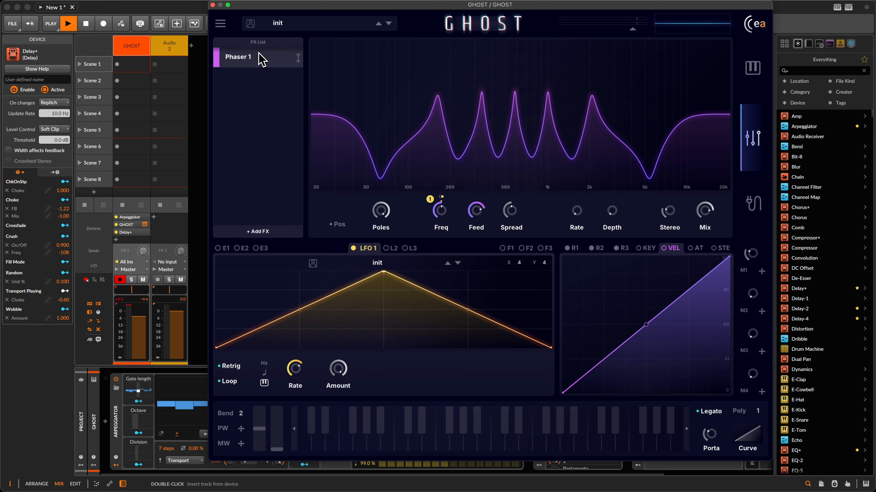
Replace Phaser 1 with a Distortion effect and set its negative-side shape to Spaghetti
right_click(260, 59)
click(276, 95)
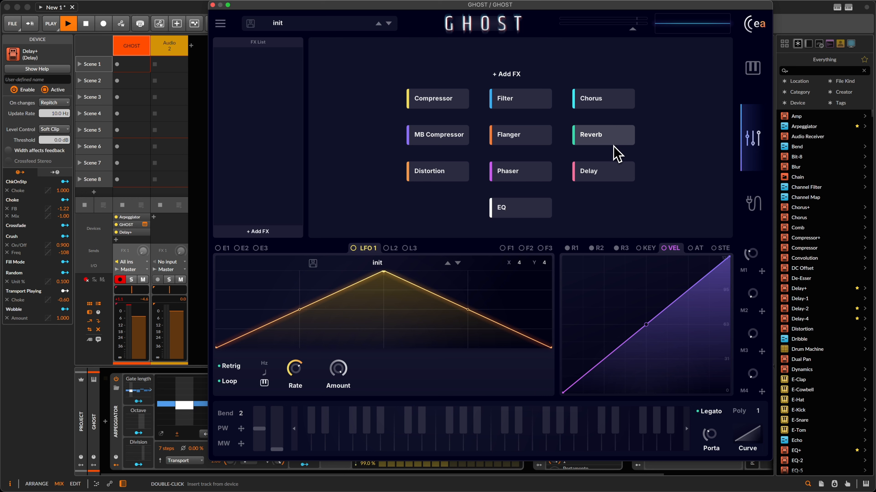
click(434, 172)
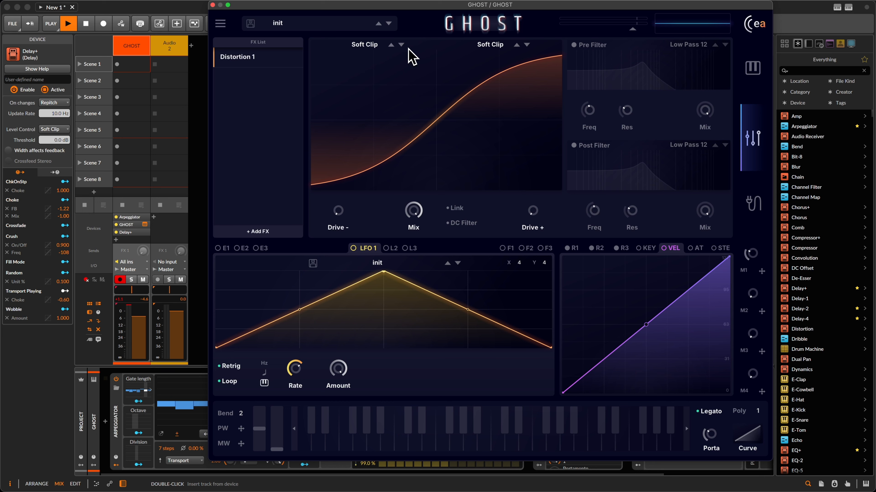
click(401, 45)
click(400, 46)
click(401, 46)
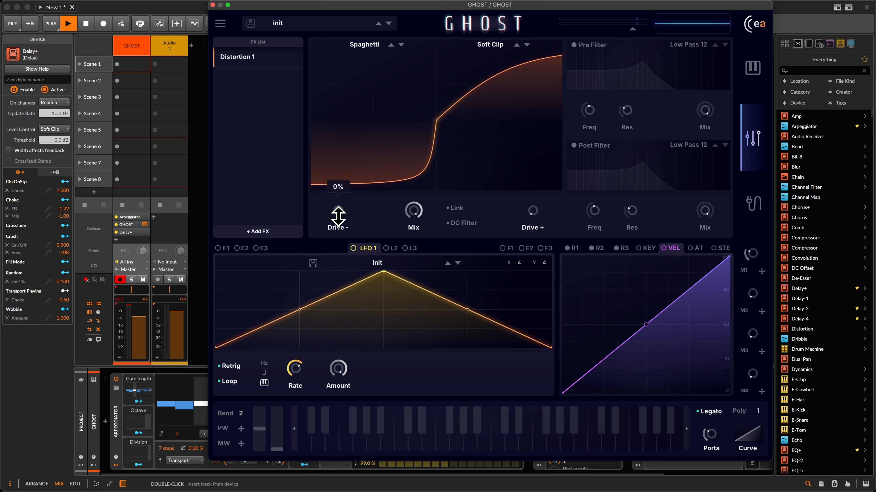
Sweep Distortion 1's Drive - and leave it slightly raised, and raise Drive + to about the middle
mouse_move(337, 210)
mouse_down()
mouse_move(336, 196)
mouse_move(332, 225)
mouse_move(418, 193)
mouse_up()
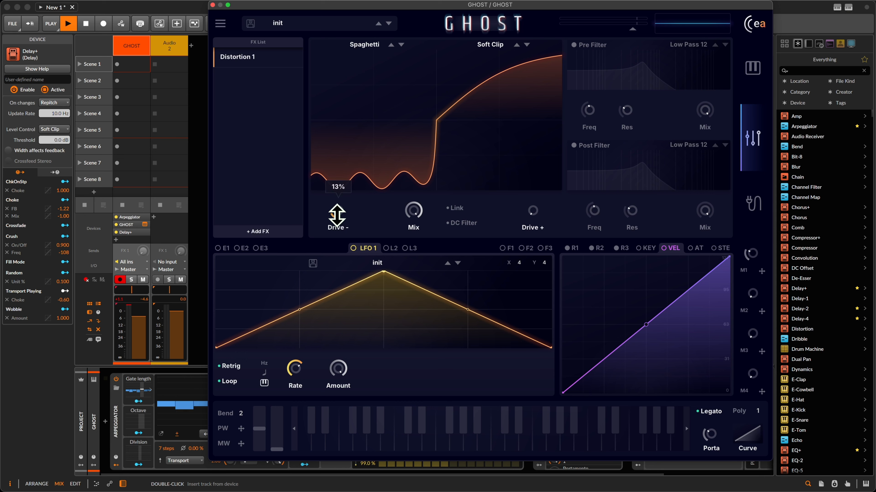
drag(337, 215, 348, 267)
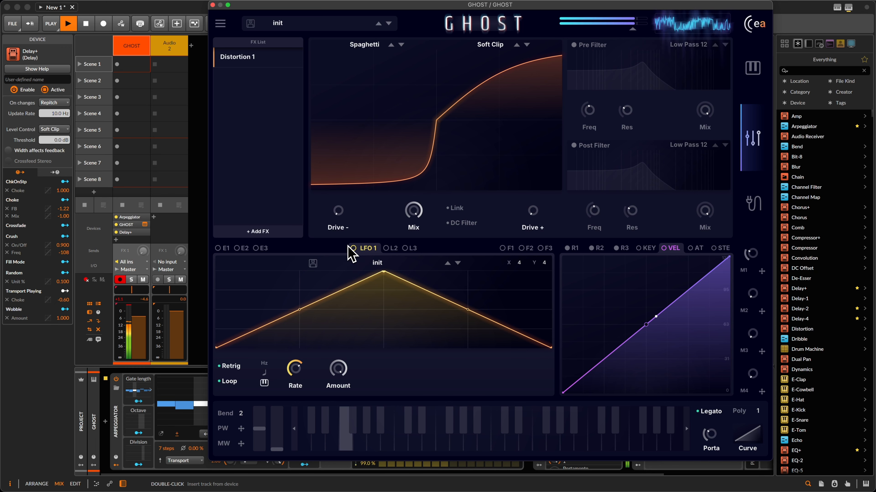
drag(336, 211, 338, 189)
drag(519, 208, 527, 134)
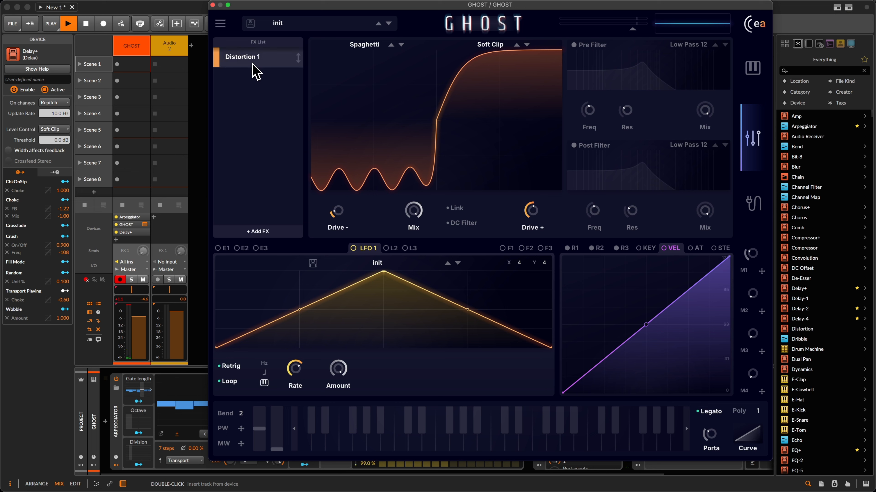
Add three Filter effects to the FX list below Distortion 1
click(257, 88)
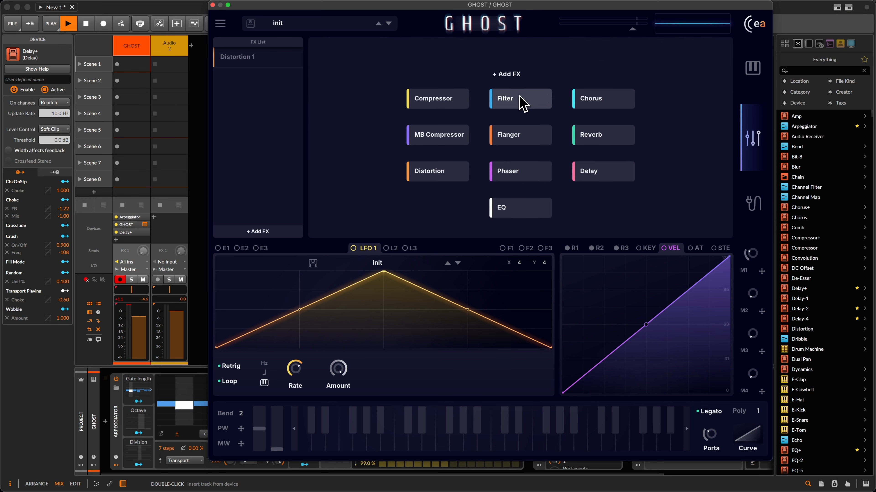
click(522, 103)
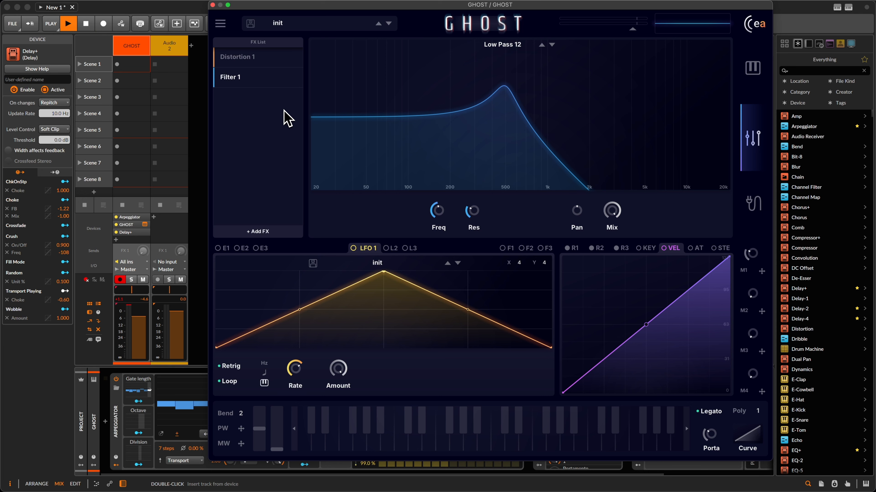
click(286, 118)
click(500, 101)
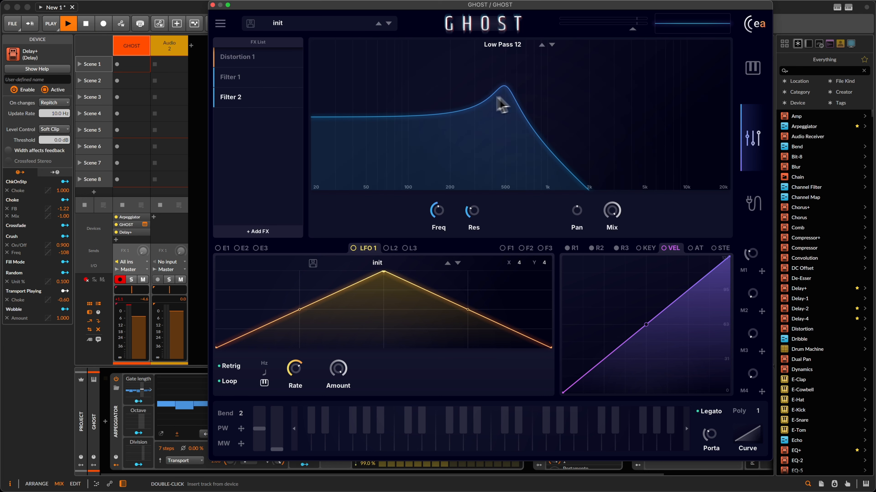
click(255, 136)
click(500, 100)
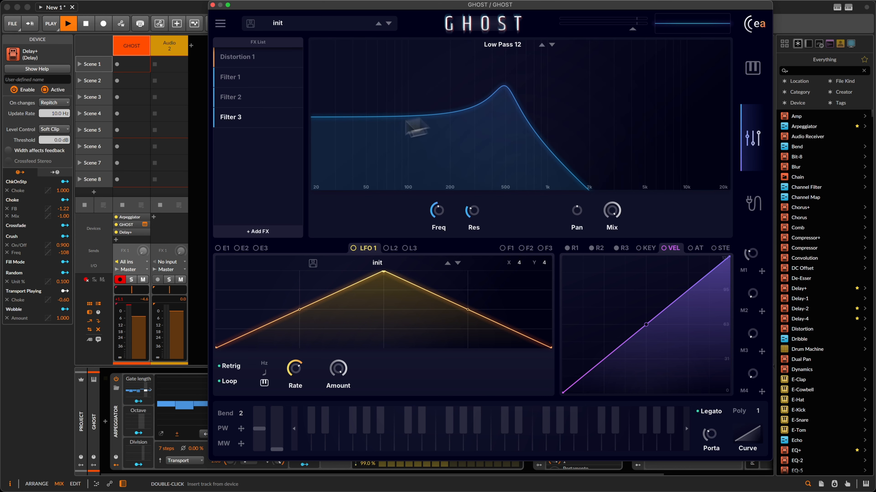
Bypass Filter 3 and delete both Filter 2 and Filter 3, keeping only Filter 1 below the distortion
right_click(278, 118)
click(291, 122)
right_click(276, 107)
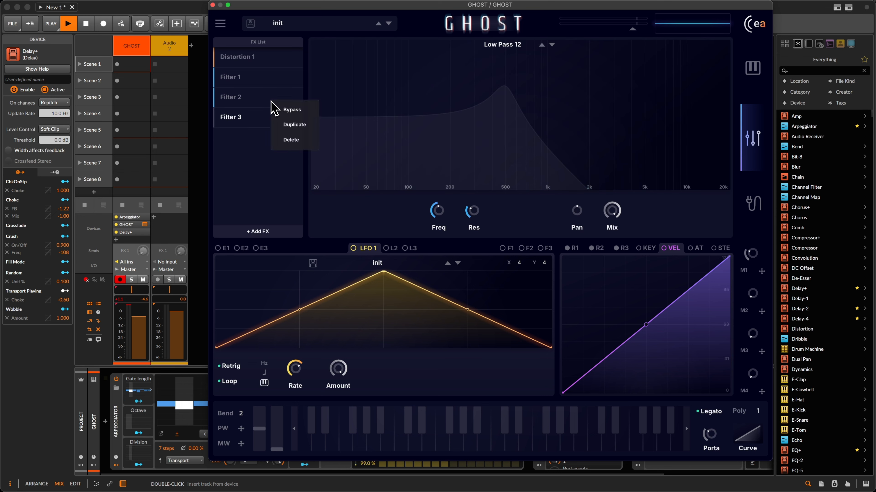
click(291, 139)
right_click(264, 100)
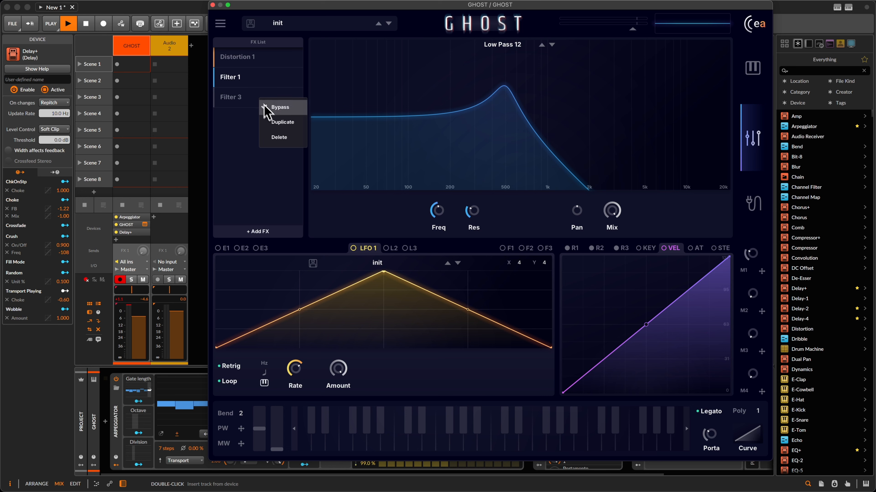
click(278, 134)
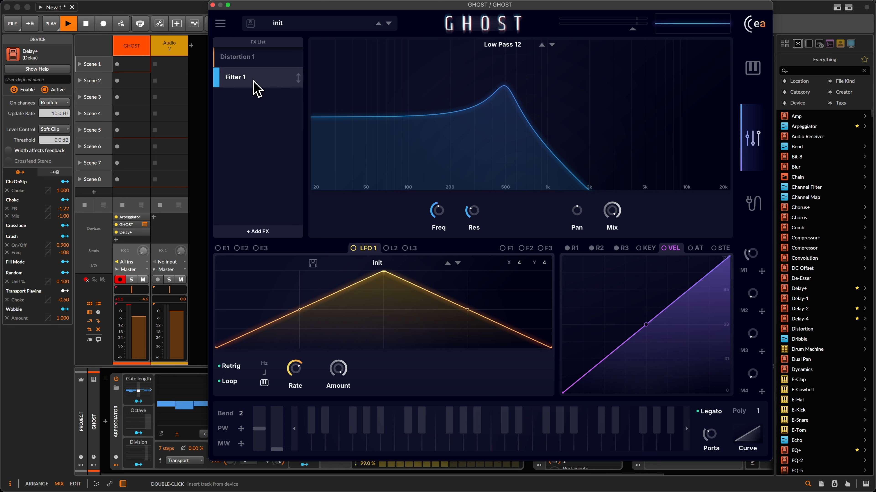
Sweep Filter 1's Freq up to about 2034 Hz and back down to just under 500 Hz
mouse_move(449, 208)
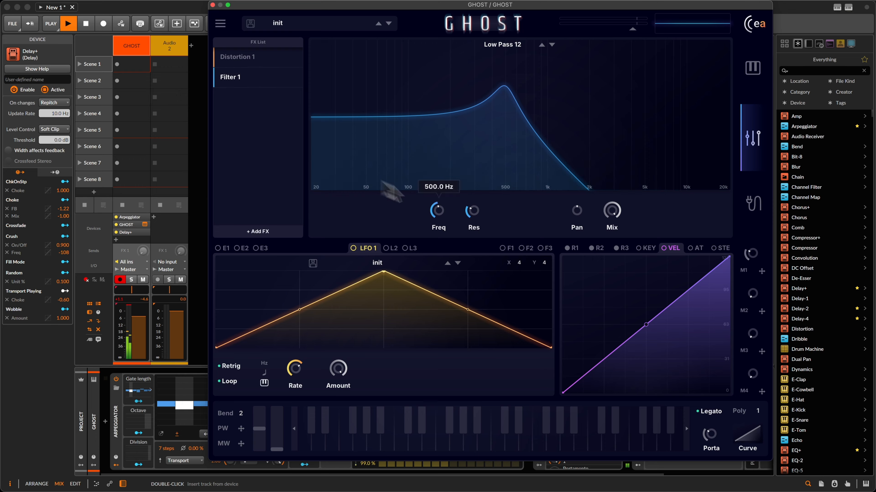
drag(450, 209, 474, 177)
mouse_move(633, 26)
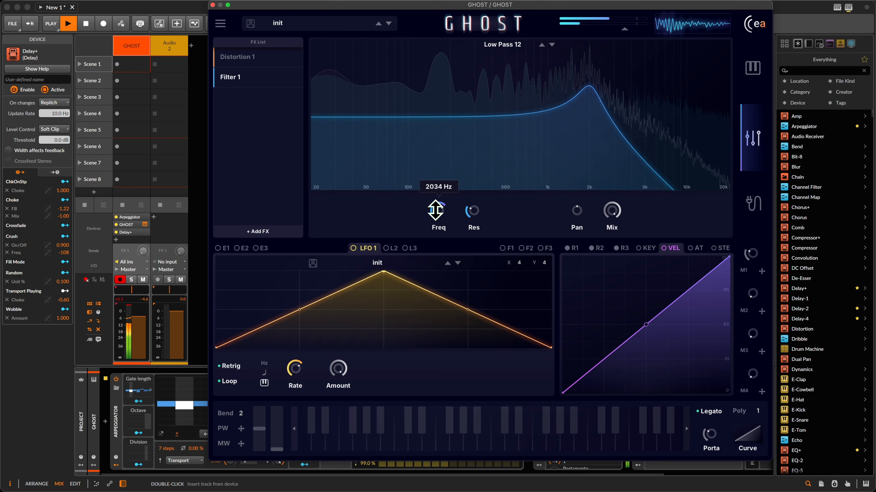
drag(434, 209, 447, 251)
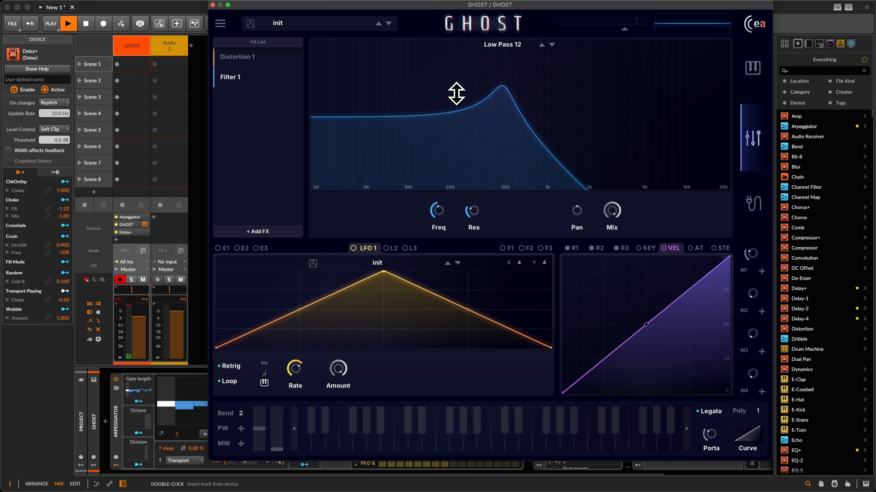
Examine oscillator A's filter and random modulation settings in the FM patch, and return to Filter 1 in the effects
click(751, 74)
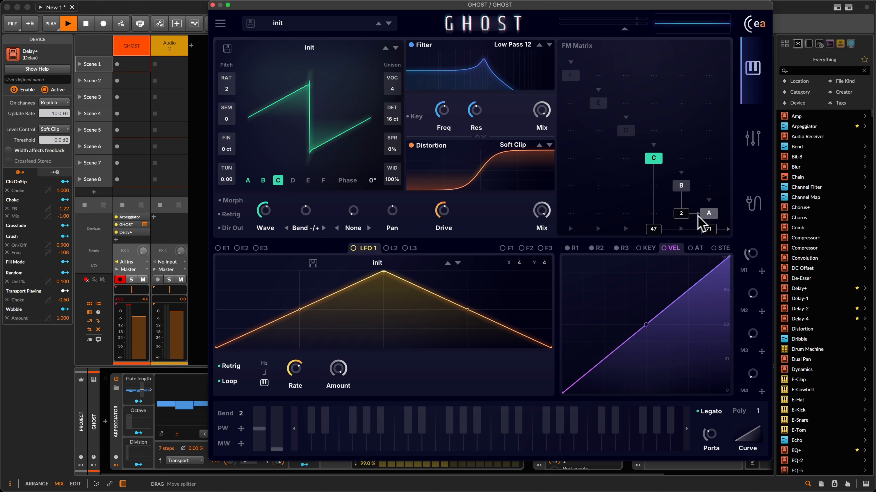
click(707, 214)
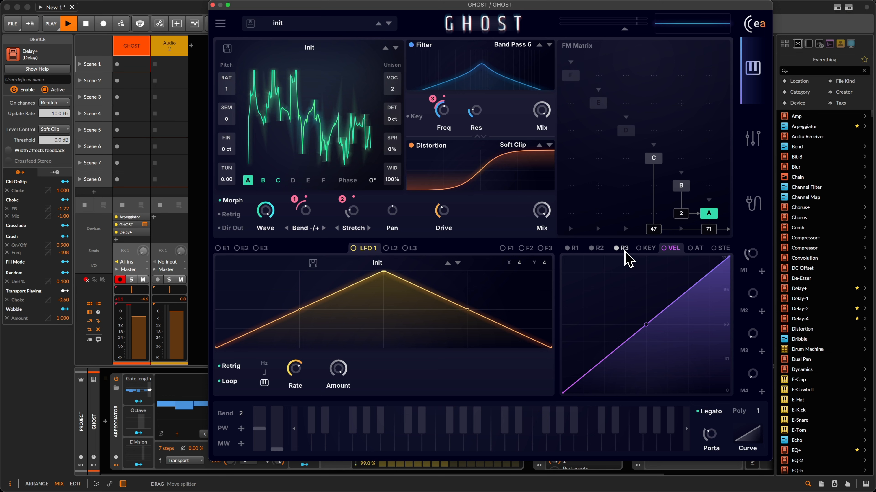
click(753, 137)
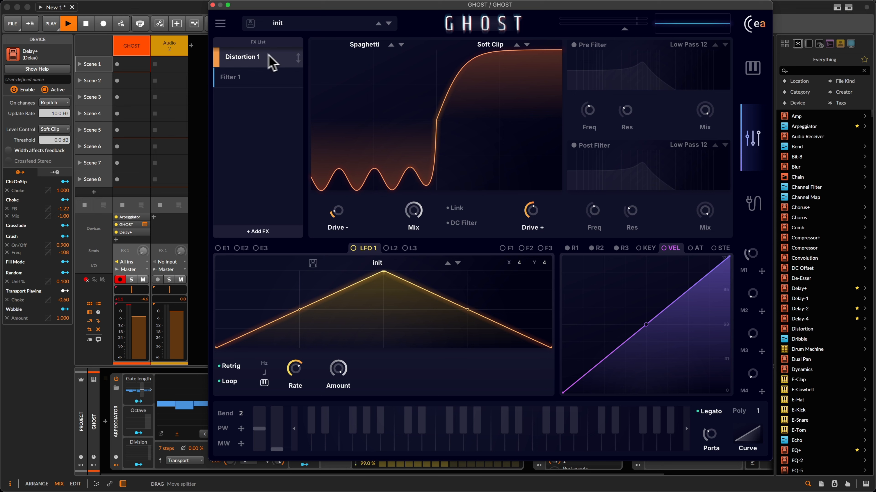
click(263, 78)
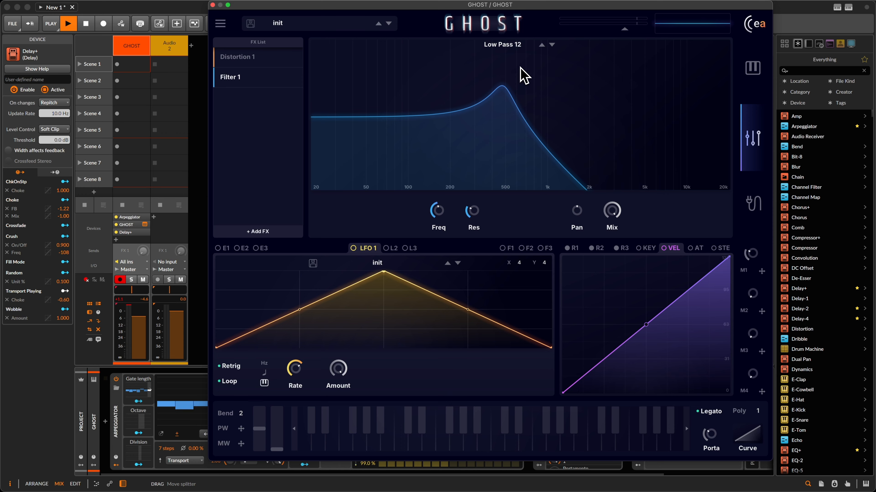
Audition High Pass 12 and Band Pass 6 on Filter 1 with a higher Freq and lower Res, and return to Low Pass 12
click(551, 44)
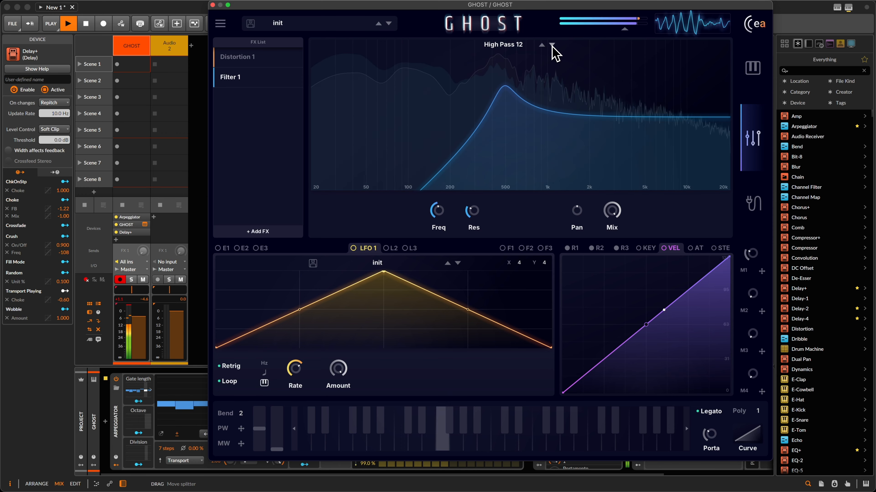
mouse_move(438, 211)
mouse_down()
mouse_move(438, 147)
mouse_move(440, 224)
mouse_move(429, 172)
mouse_move(431, 211)
mouse_up()
click(552, 45)
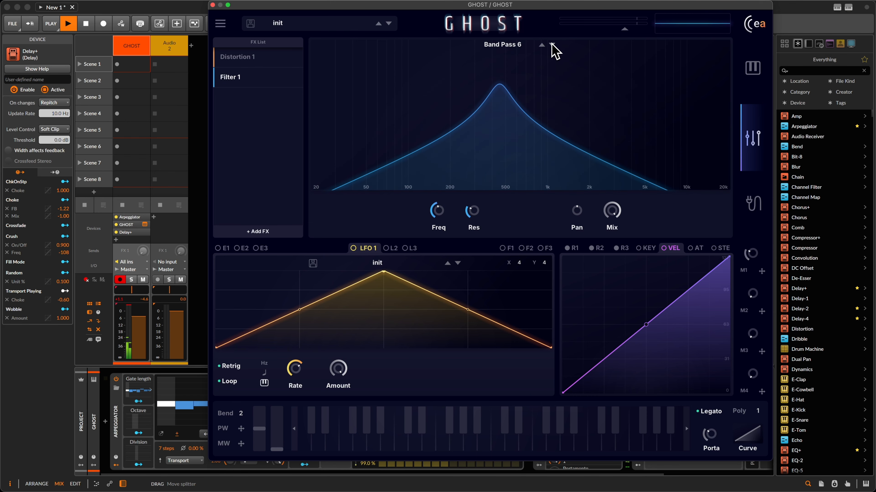
drag(475, 210, 436, 189)
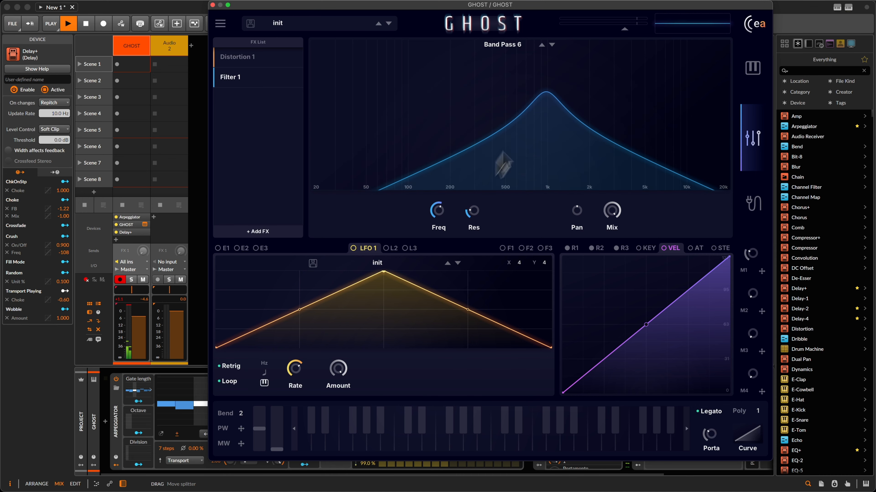
click(542, 46)
click(542, 46)
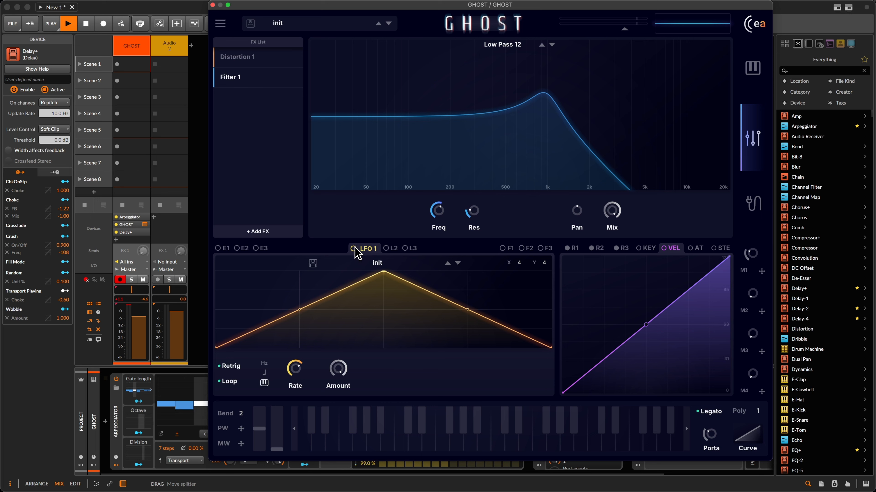
Modulate Filter 1's Freq with LFO 1 at 13% from a 913.3 Hz base and raise LFO 1's Rate
drag(394, 236, 438, 219)
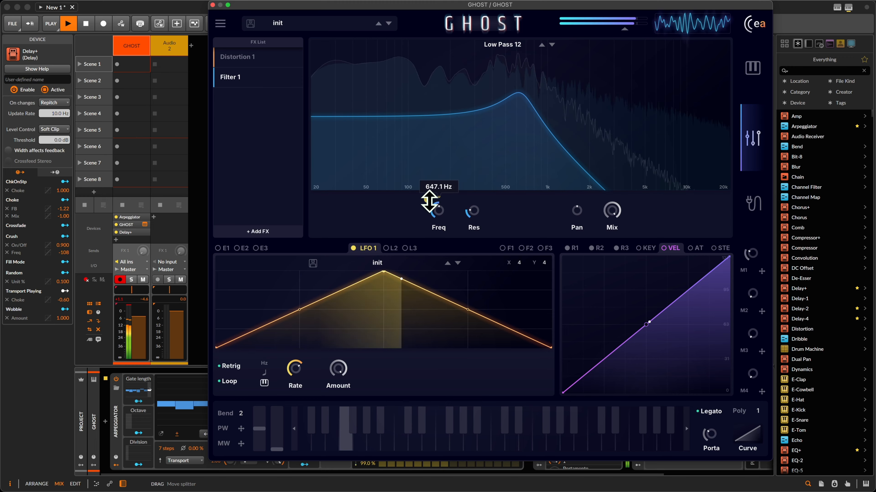
drag(428, 199, 427, 204)
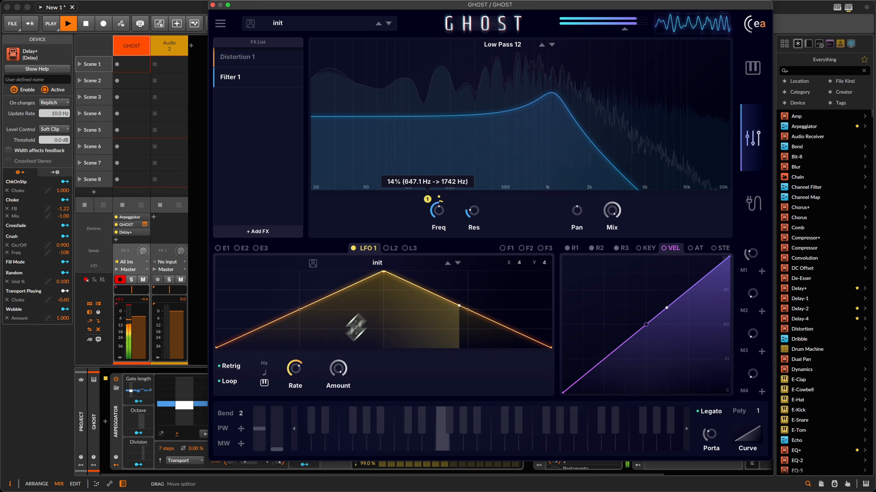
drag(297, 363, 300, 333)
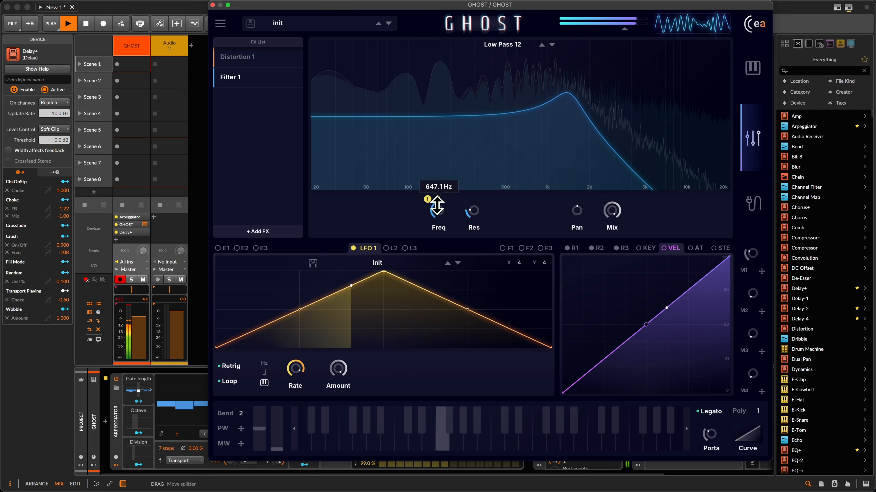
mouse_move(427, 199)
mouse_down()
mouse_move(428, 189)
mouse_move(428, 217)
mouse_move(428, 207)
mouse_up()
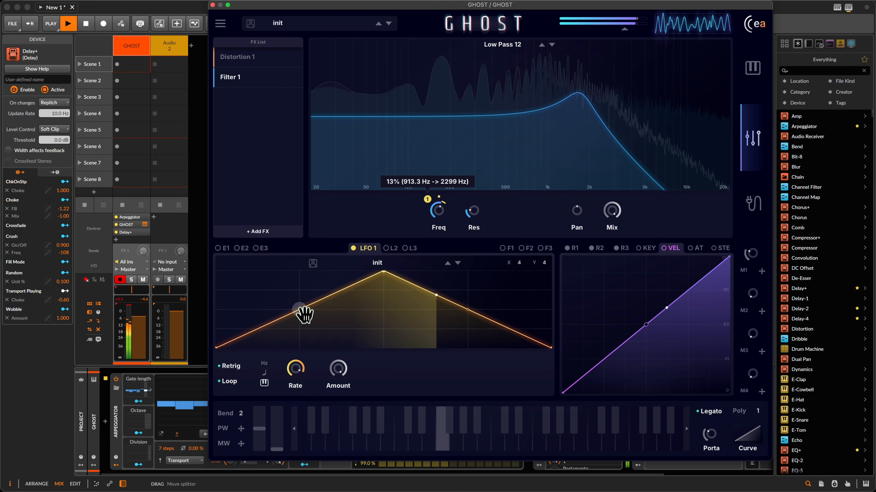
Try bending LFO 1's rising slope, reset it to straight, and audition different Rates including 12.00 and 0 semitones
drag(303, 314, 312, 270)
double_click(301, 286)
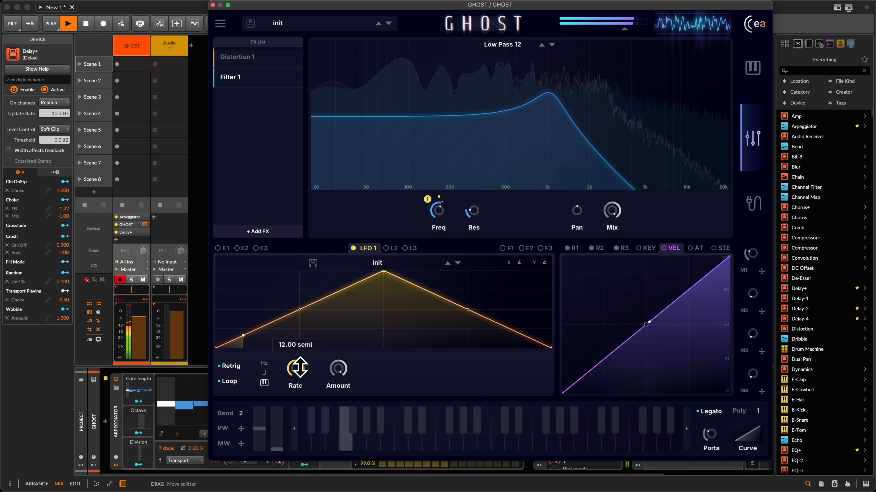
mouse_move(293, 370)
mouse_down()
mouse_move(317, 471)
mouse_move(299, 332)
mouse_move(298, 364)
mouse_up()
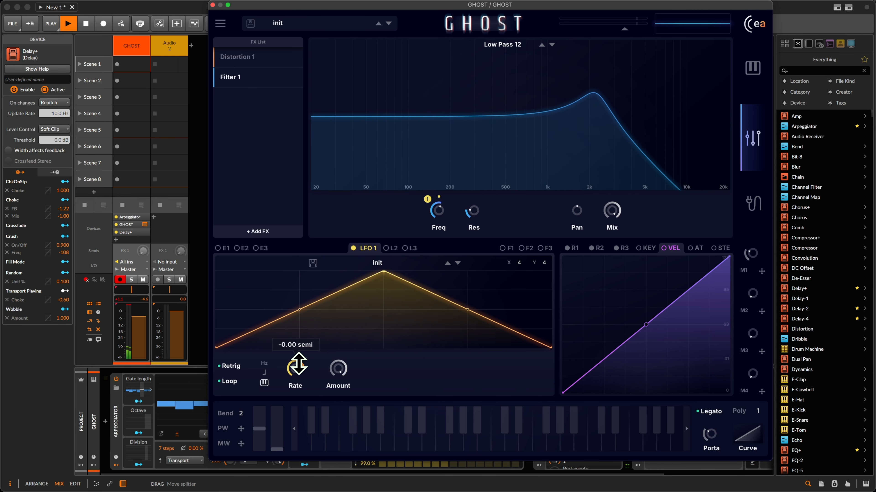
drag(298, 364, 299, 365)
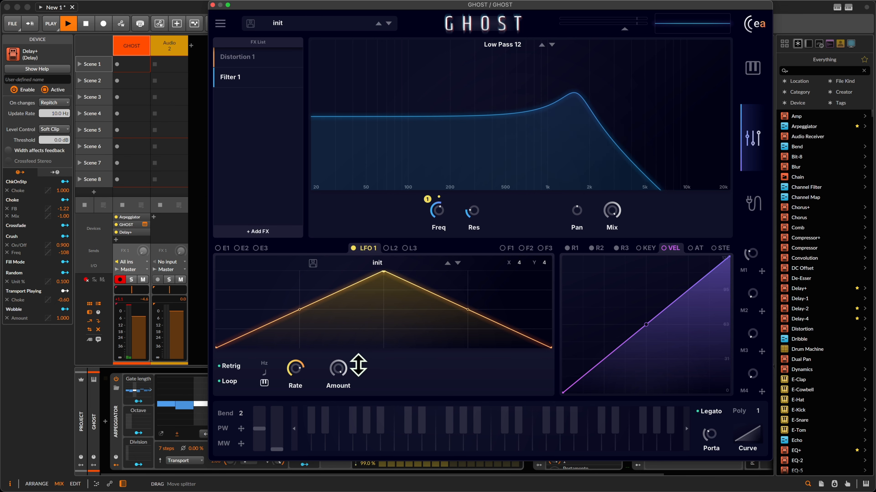
Show the available effects to add, and look through the slots of the modulation matrix
mouse_move(477, 216)
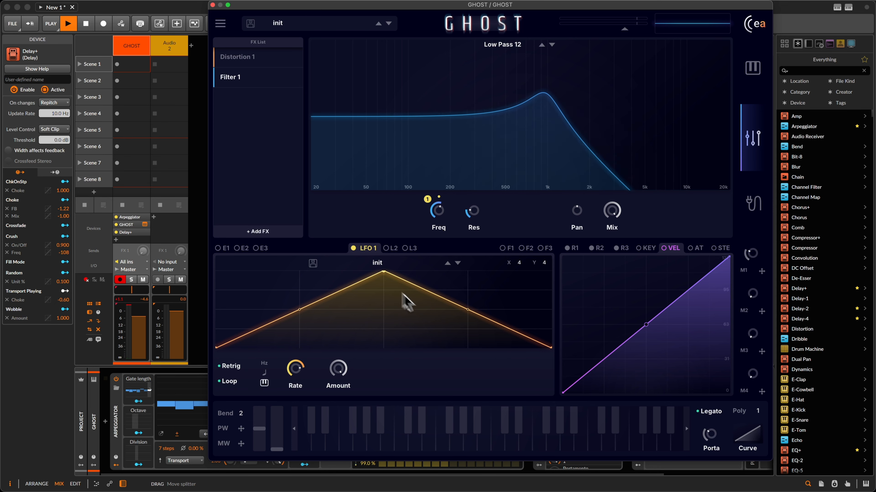
click(249, 119)
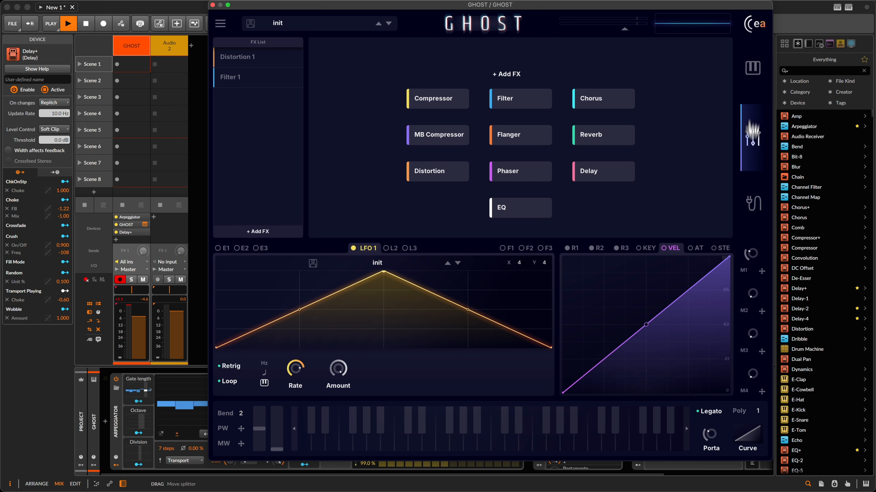
click(751, 202)
scroll(292, 155, down, 4)
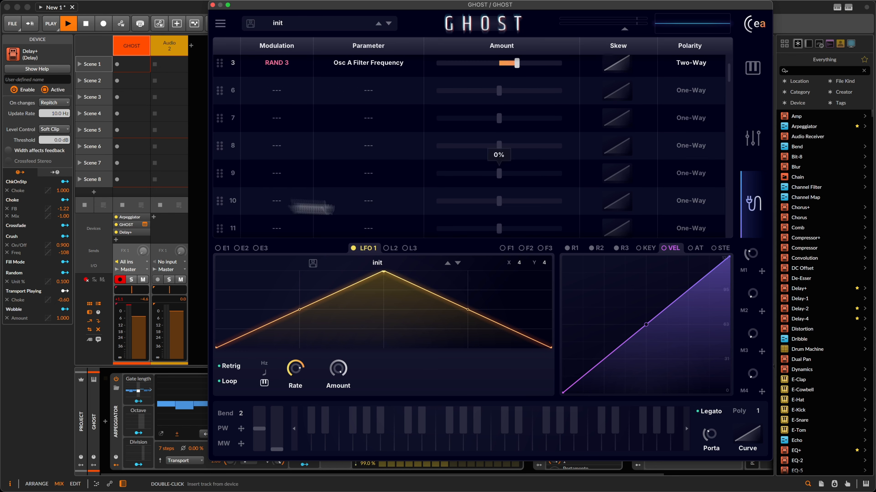
scroll(298, 143, up, 4)
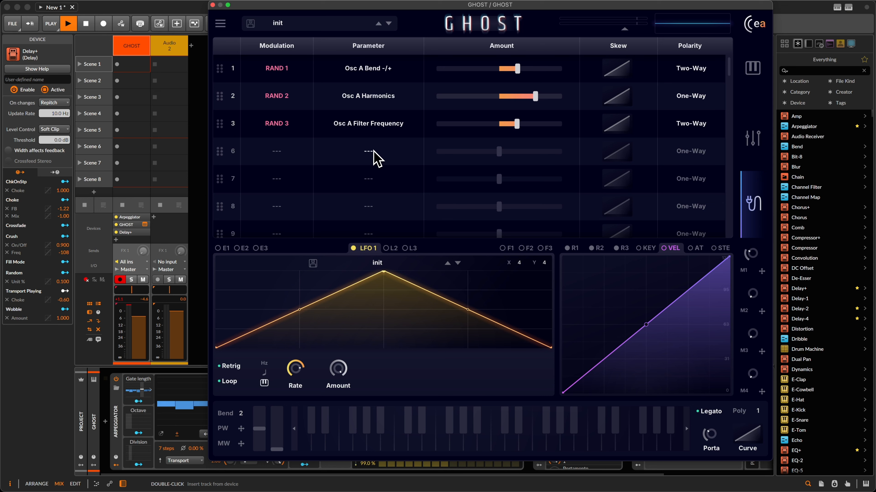
Assign LFO 4 to Osc A Semi in modulation slot 6, leaving the amount at 0%
click(289, 157)
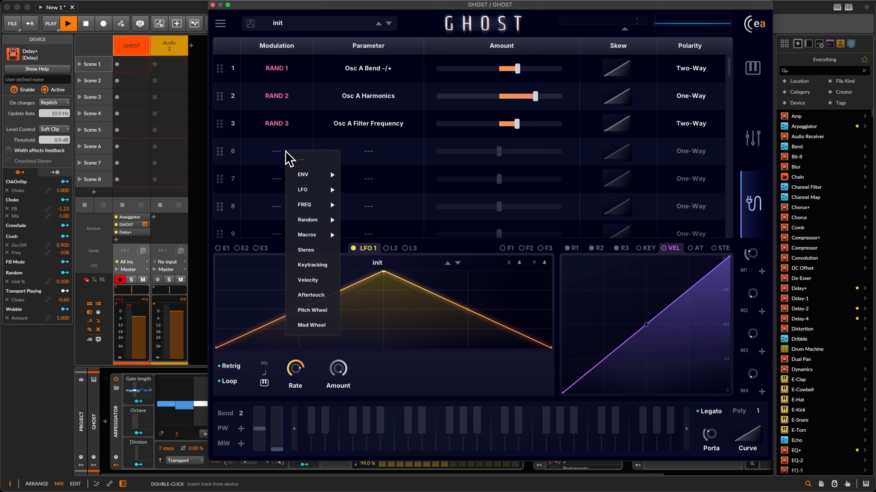
mouse_move(323, 204)
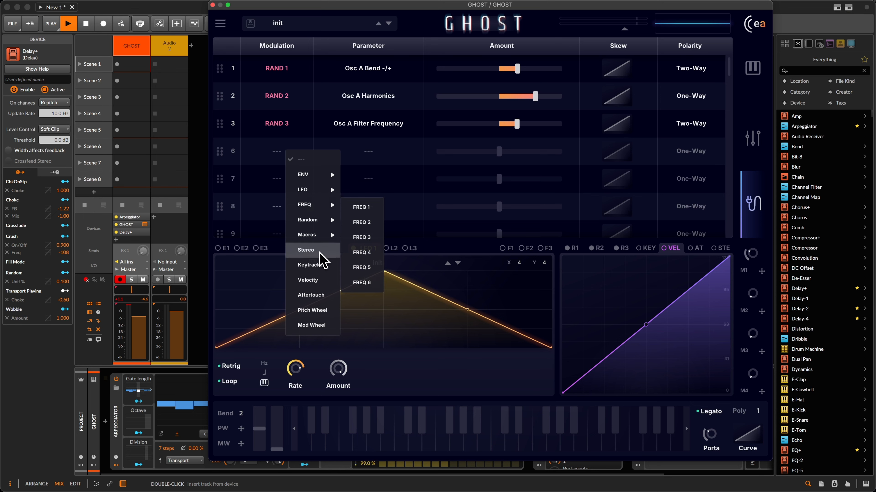
mouse_move(326, 187)
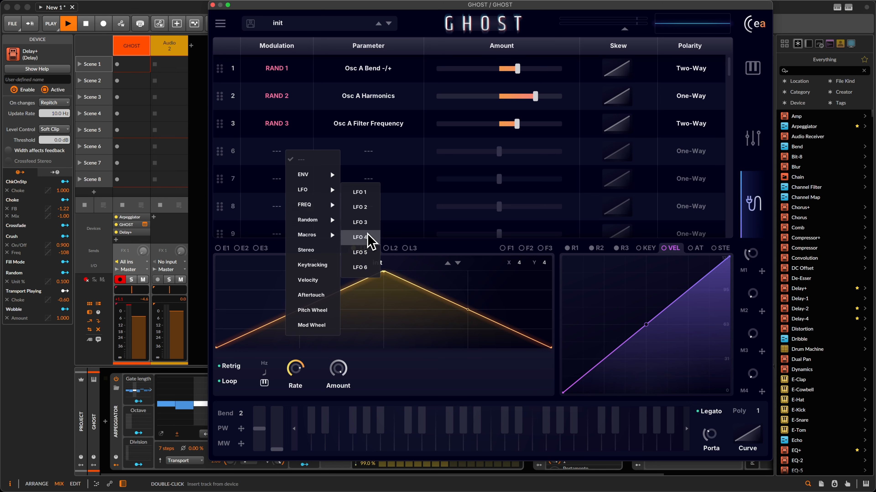
click(360, 237)
click(369, 151)
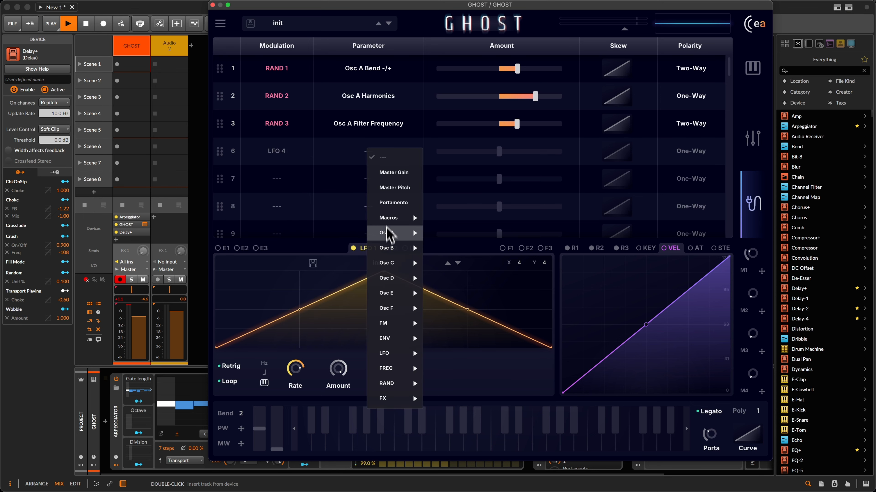
mouse_move(387, 233)
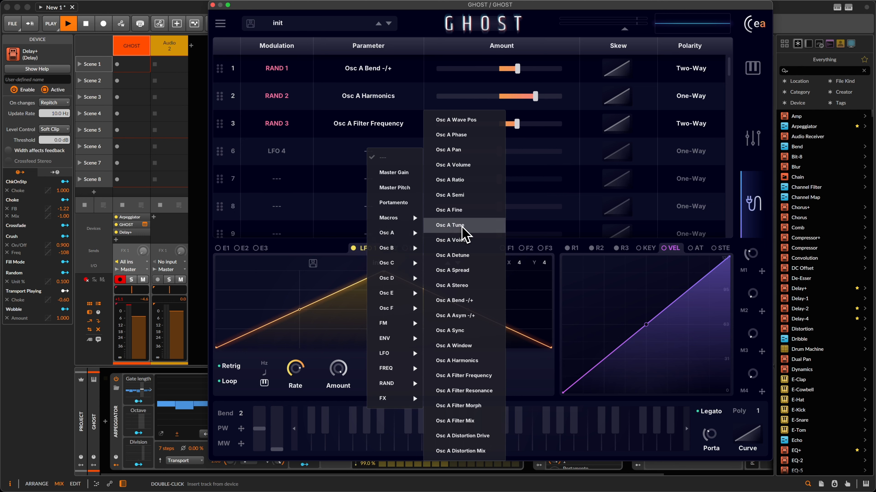
click(484, 196)
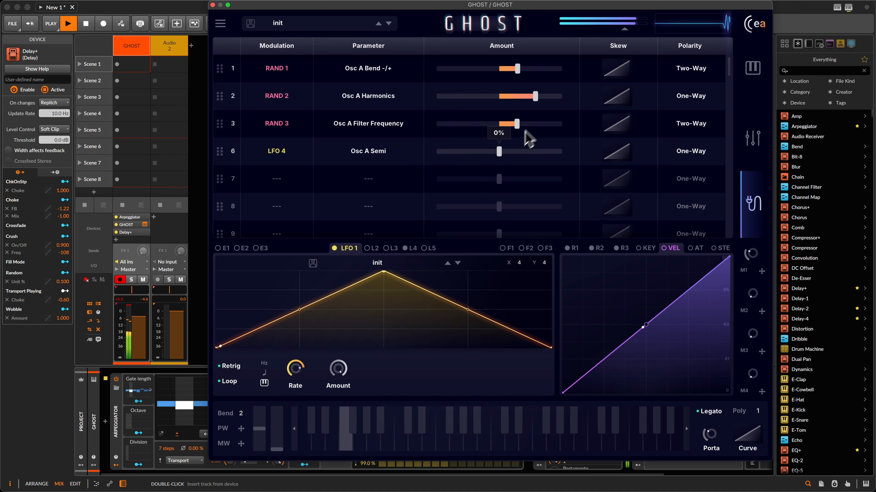
mouse_move(513, 151)
mouse_down()
mouse_move(504, 151)
mouse_move(561, 149)
mouse_move(499, 153)
mouse_up()
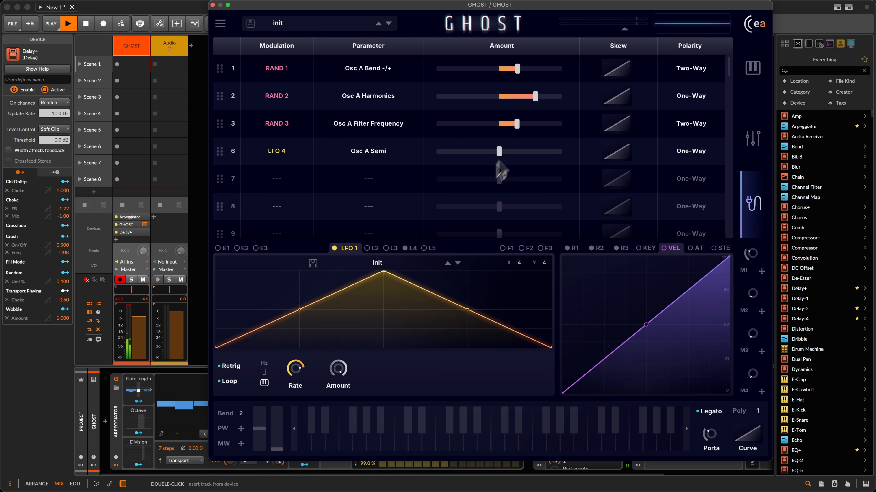
Adjust LFO 4's Rate with Retrig off, and audition its modulation of Osc A Semi before resetting the amount to 0%
click(408, 248)
drag(297, 370, 302, 400)
click(223, 366)
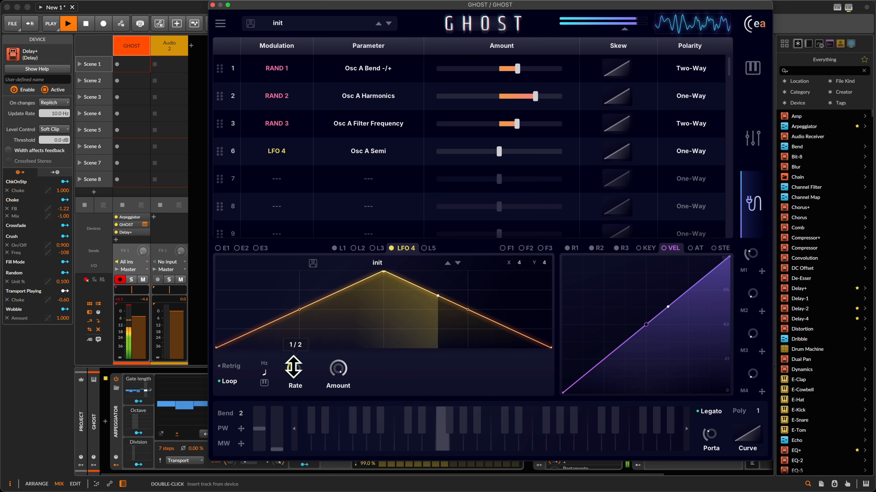
drag(295, 368, 301, 357)
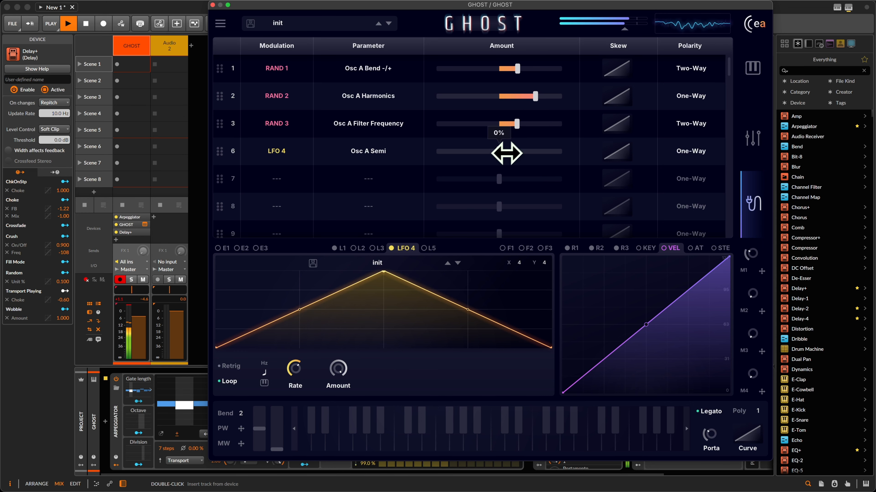
drag(505, 152, 548, 151)
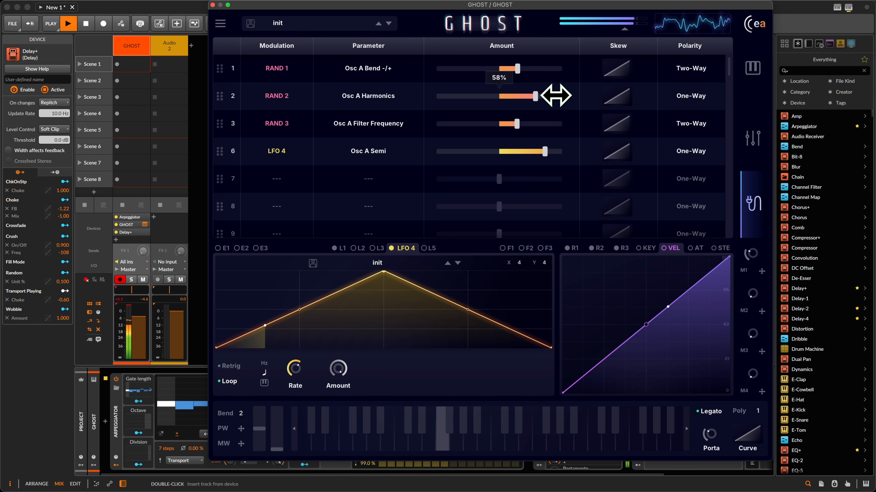
double_click(544, 152)
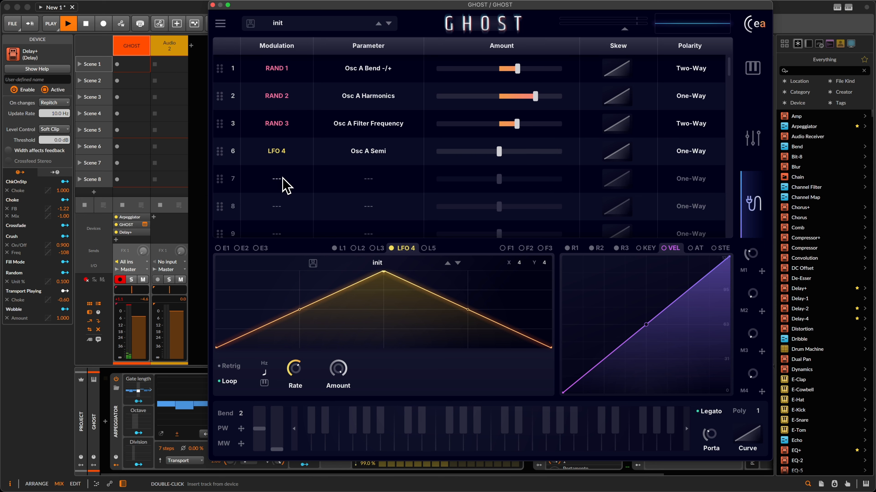
Set the modulation source of slot 7 to Macro 1
click(275, 191)
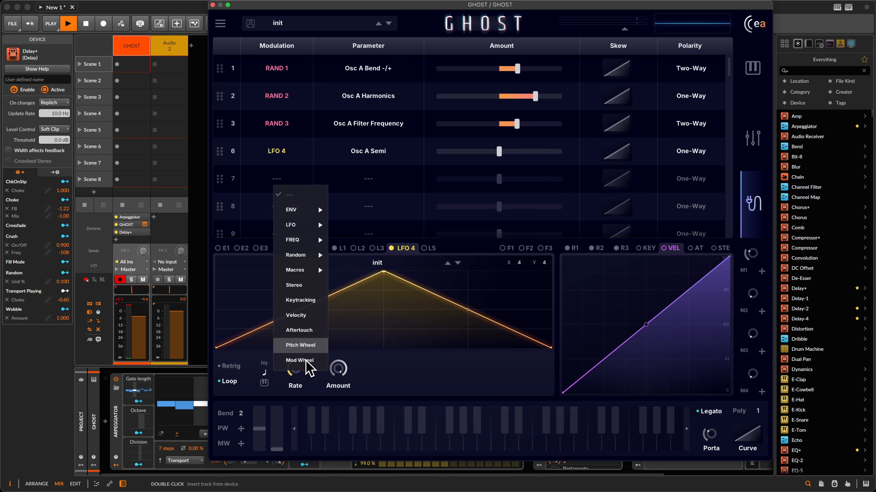
mouse_move(324, 267)
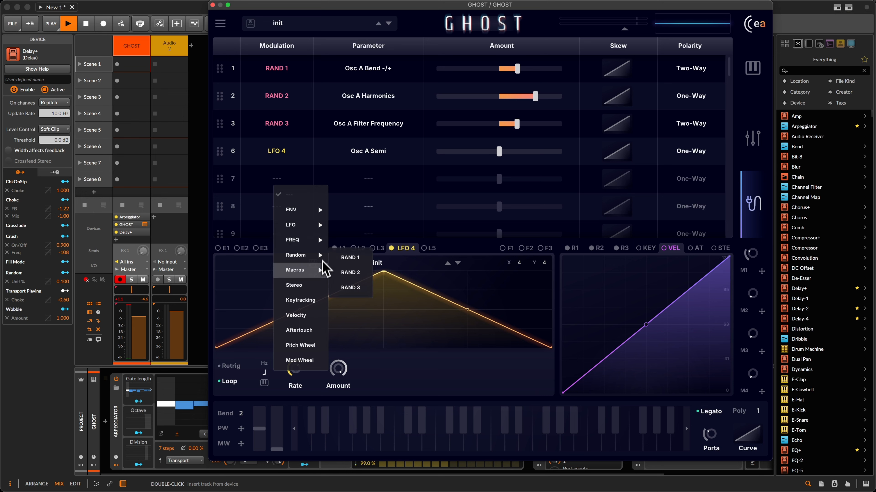
click(352, 273)
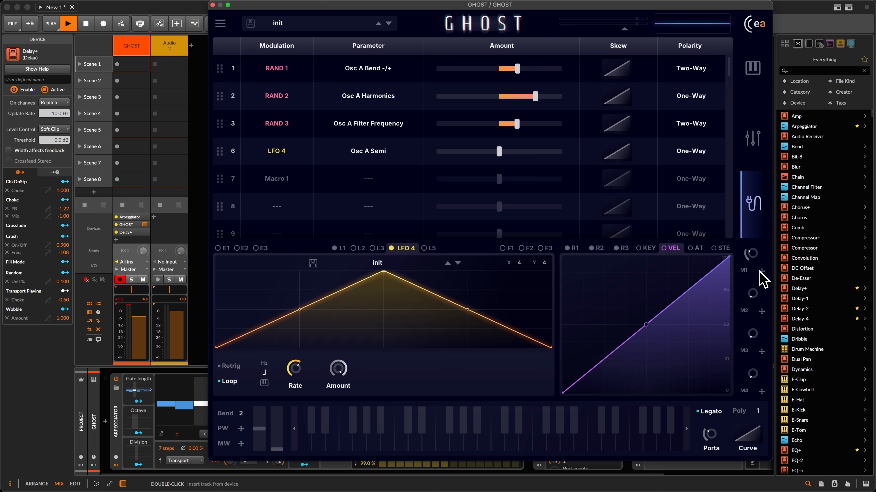
Try modulating slot 6's amount with Macro 1 in one-way and two-way polarity, and remove the macro modulation
drag(761, 272, 512, 151)
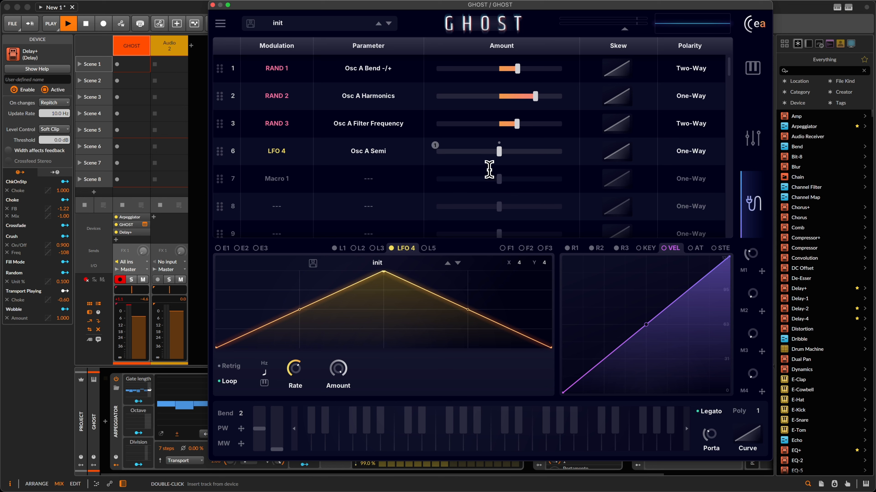
drag(433, 146, 441, 89)
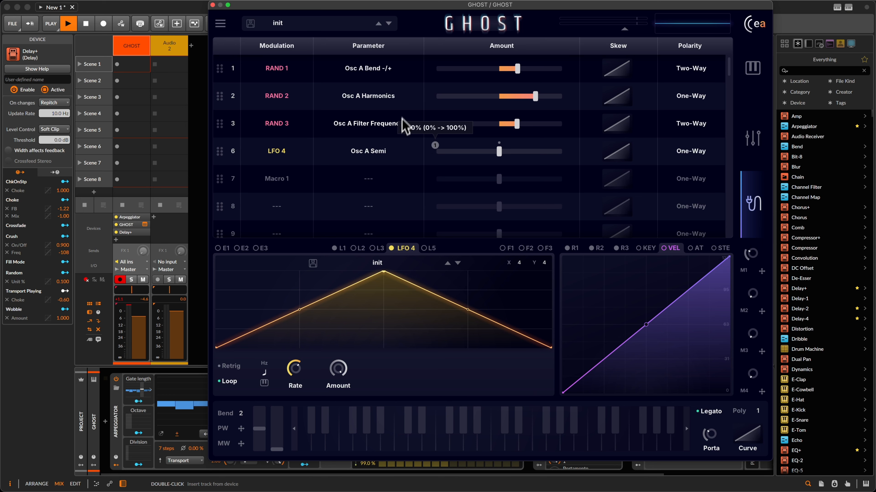
right_click(434, 145)
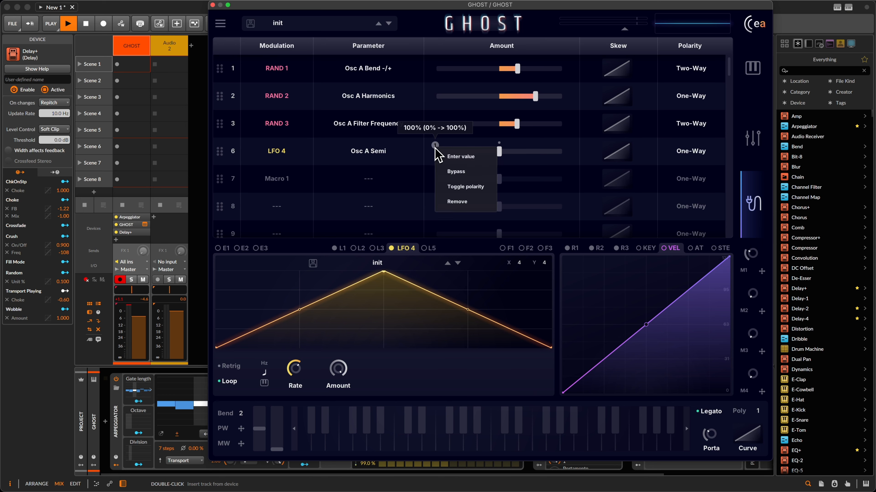
click(461, 200)
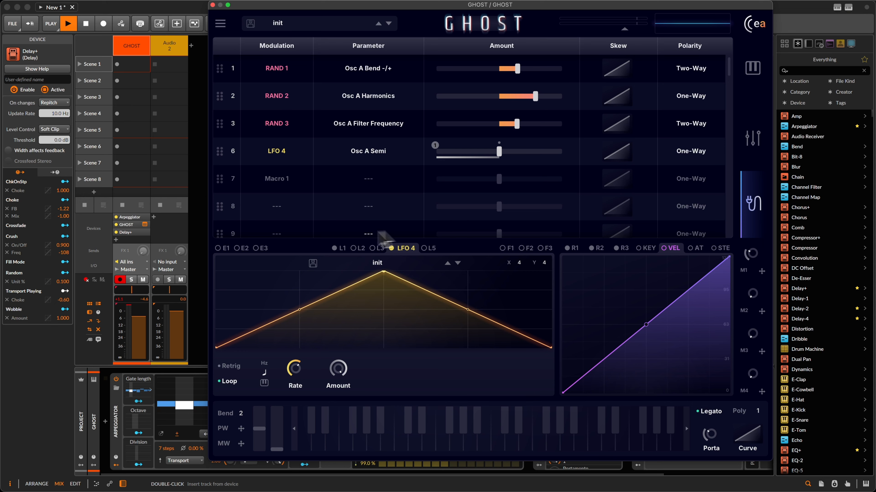
drag(756, 295, 752, 251)
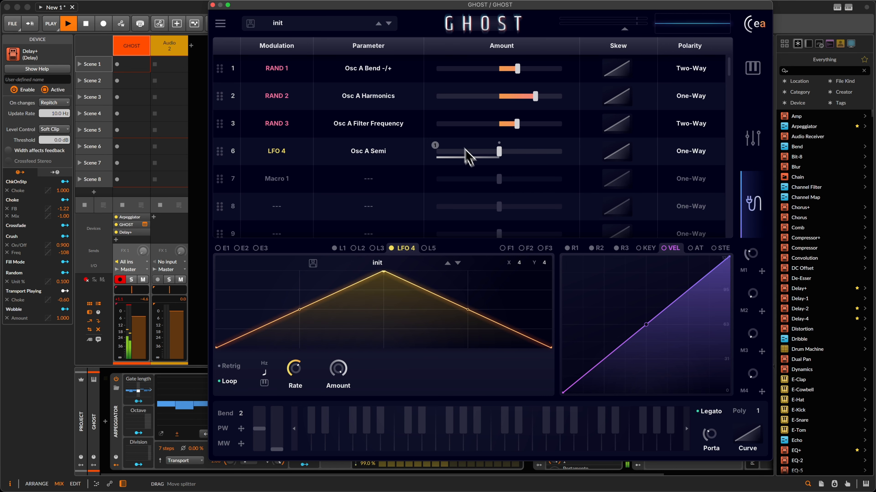
right_click(437, 148)
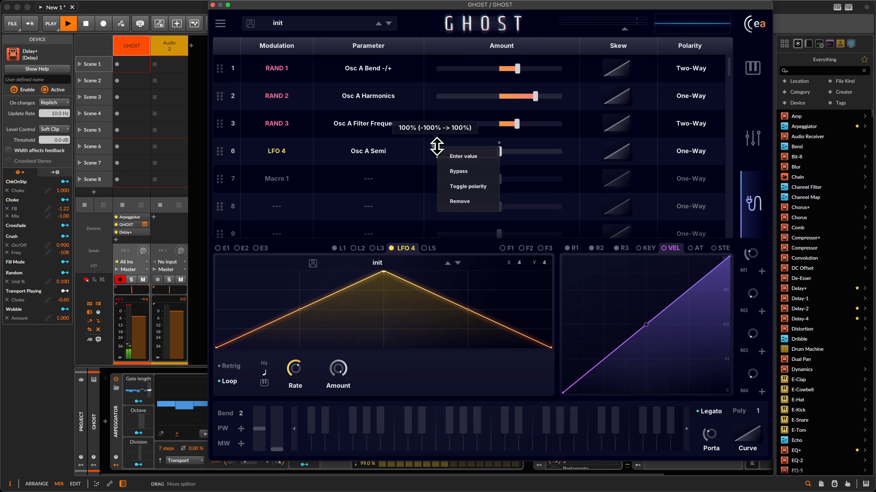
click(469, 201)
click(362, 178)
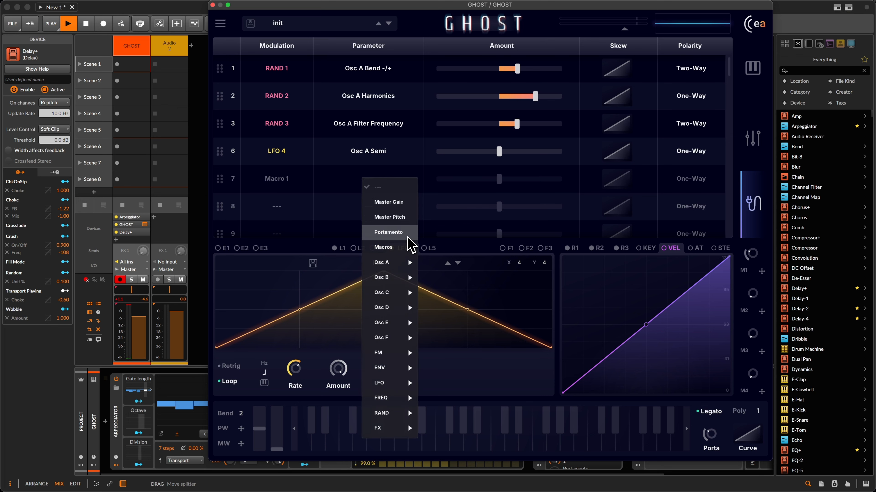
mouse_move(411, 292)
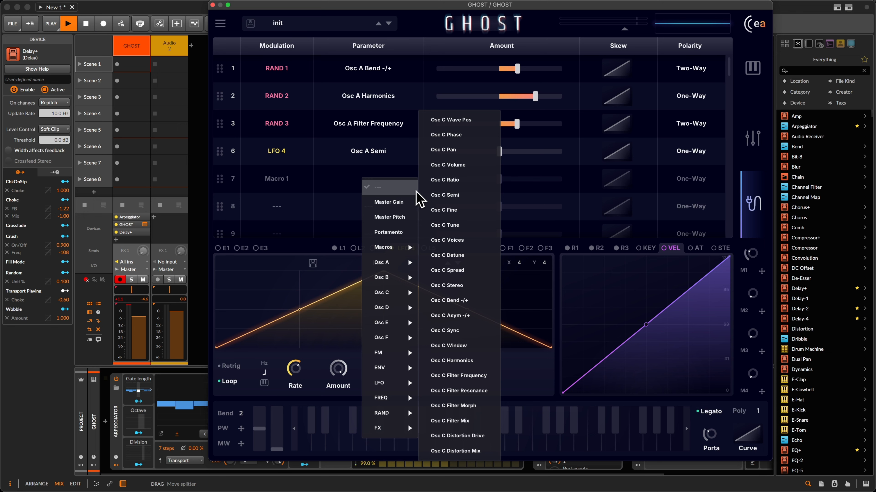
click(259, 180)
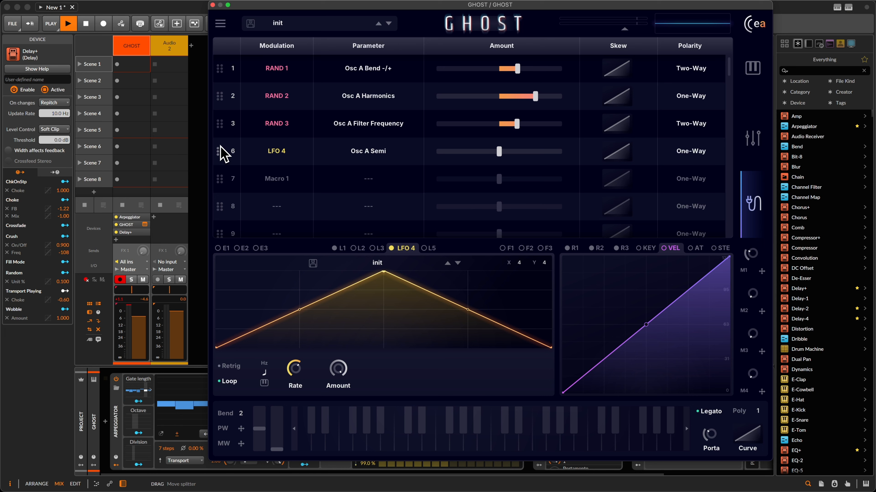
click(366, 178)
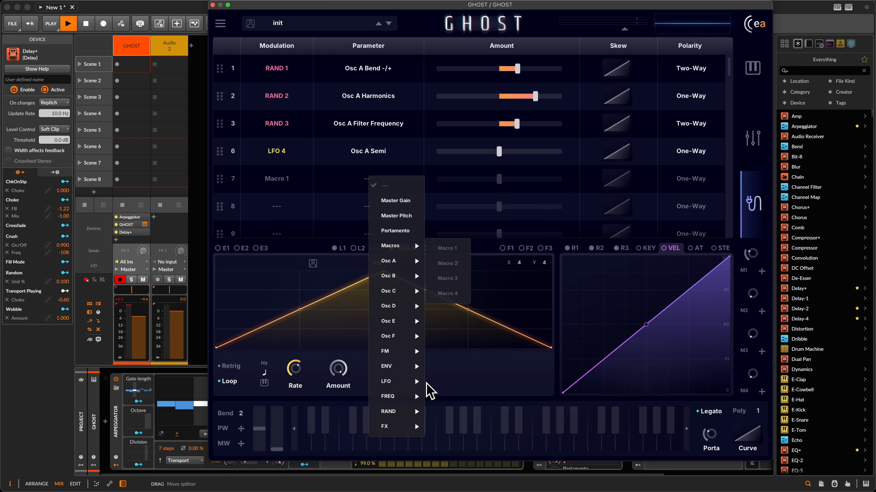
mouse_move(397, 432)
click(420, 181)
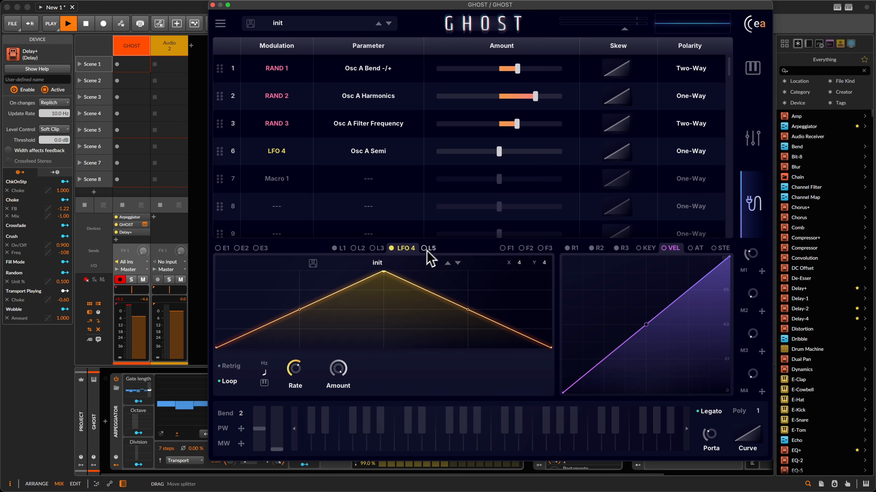
Modulate slot 6's amount with LFO 5, check the routing in the matrix, and reset that modulation
drag(429, 248, 502, 156)
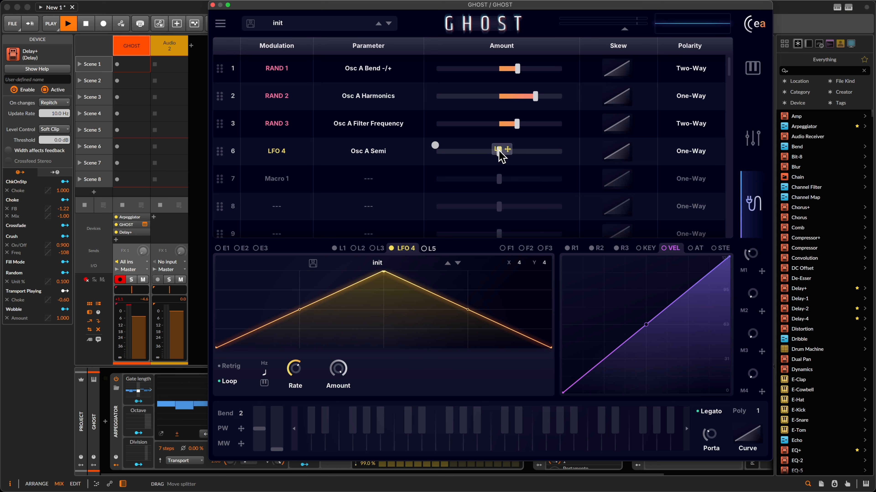
drag(500, 157, 502, 158)
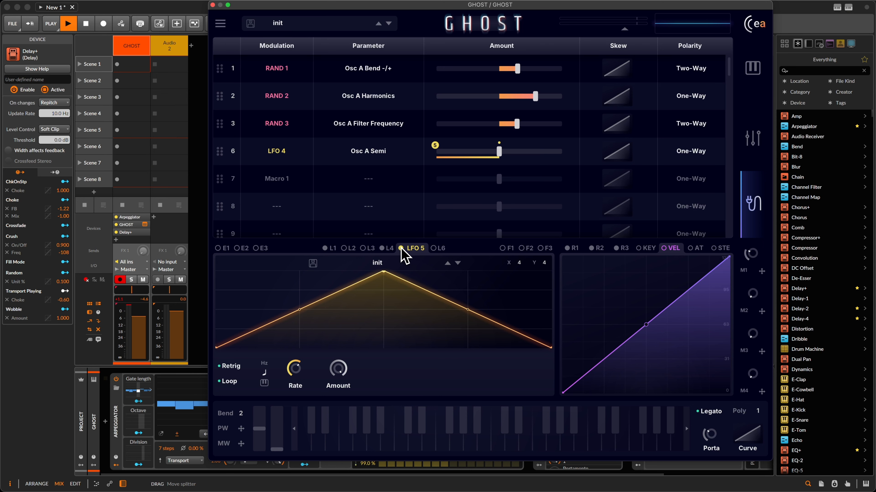
drag(404, 255, 378, 215)
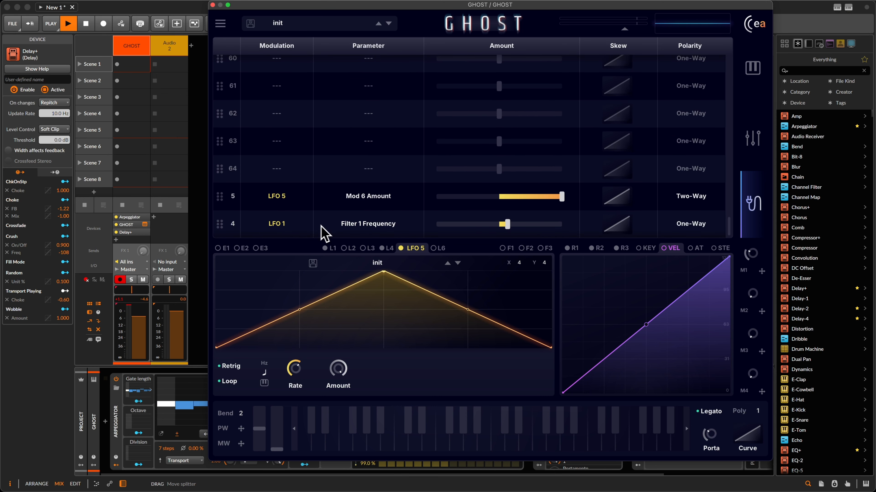
scroll(317, 226, up, 20)
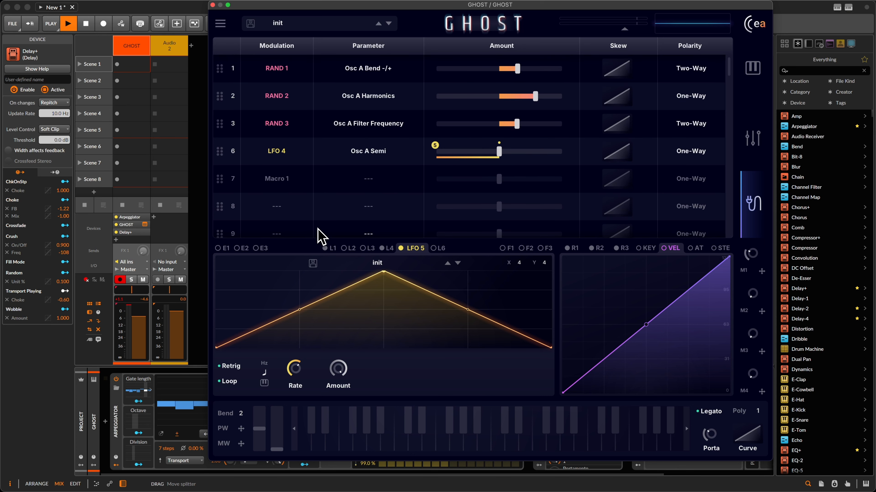
scroll(318, 238, down, 15)
scroll(320, 238, up, 15)
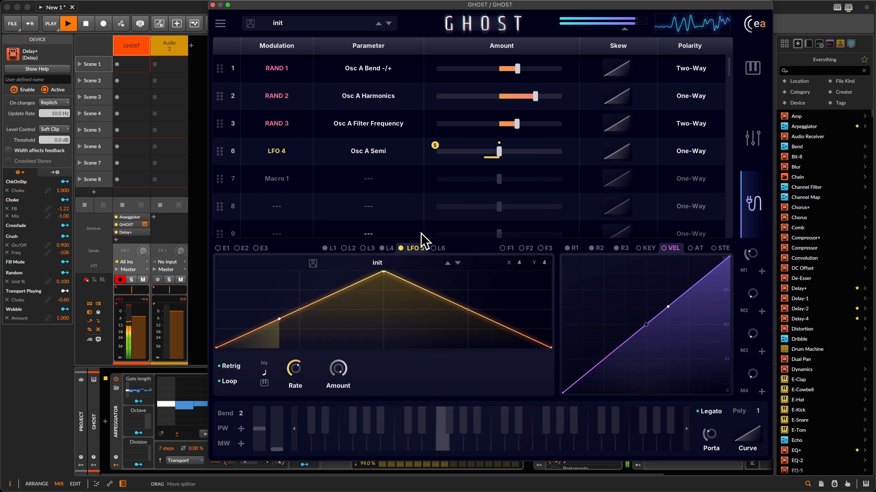
double_click(433, 145)
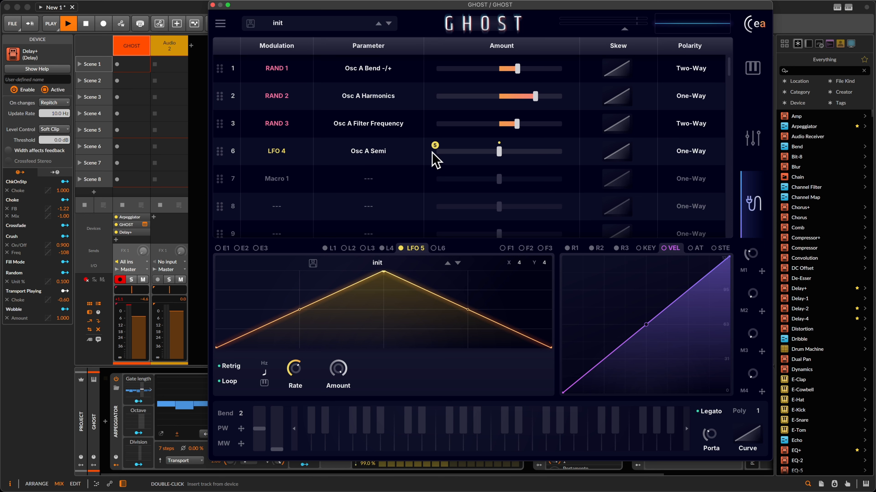
Return to the oscillator page and reset the whole patch to its init state
mouse_move(435, 149)
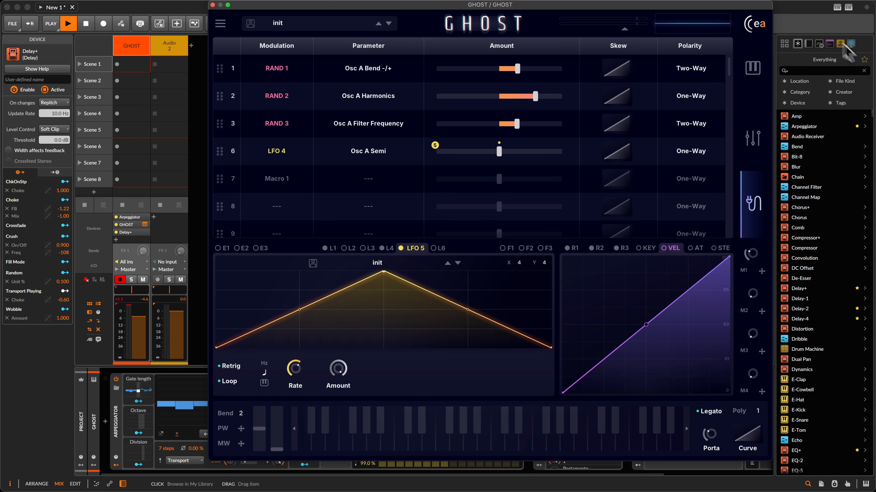
click(753, 67)
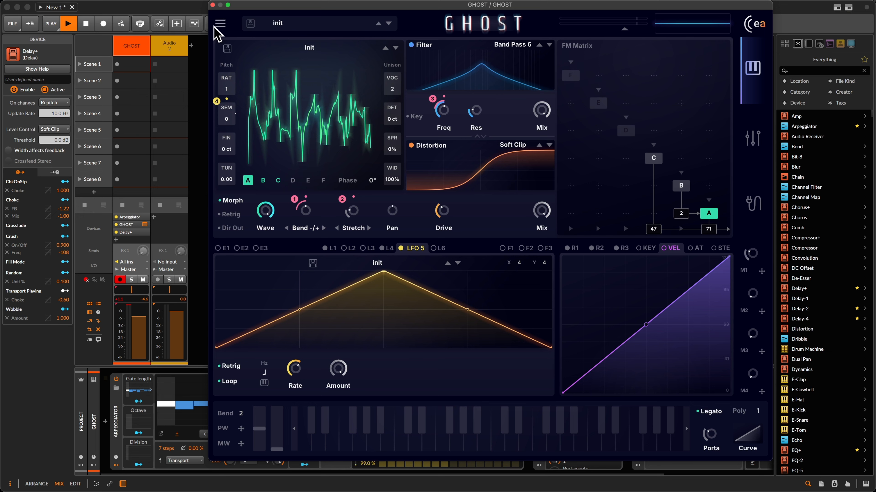
click(220, 23)
click(247, 49)
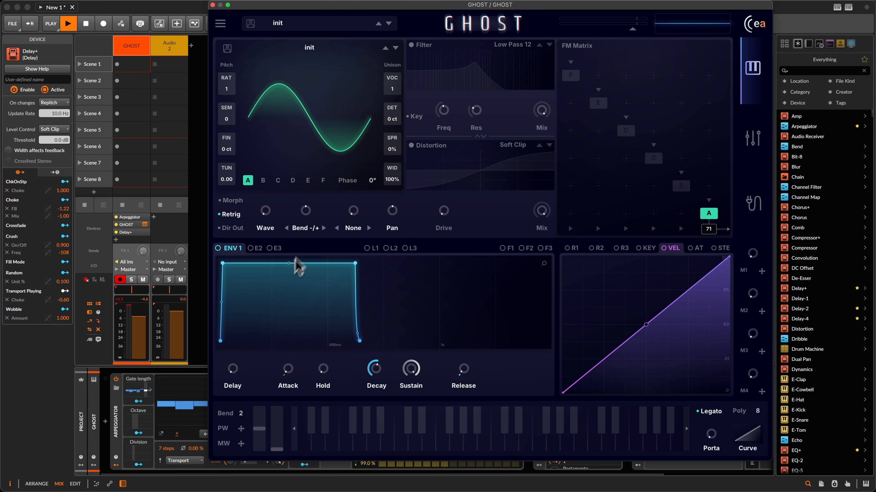
drag(285, 357, 293, 434)
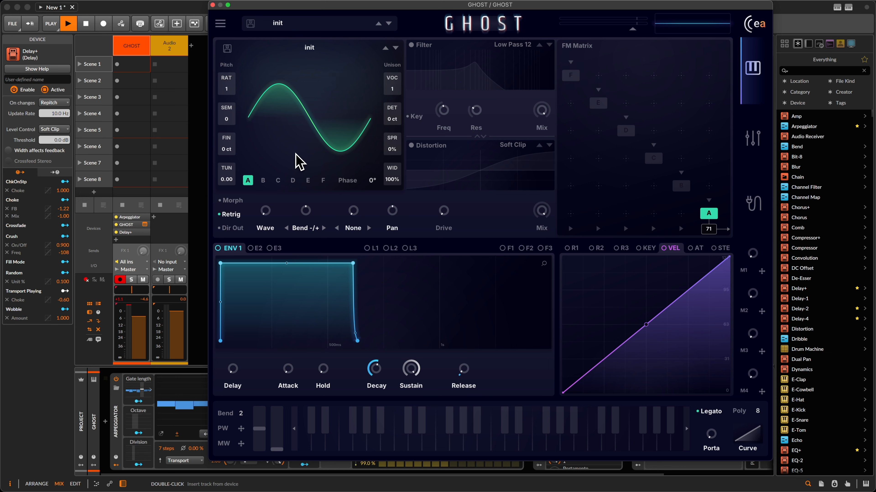
Draw a jagged multi-point shape in LFO 1 and set it as Osc A's waveform
click(378, 247)
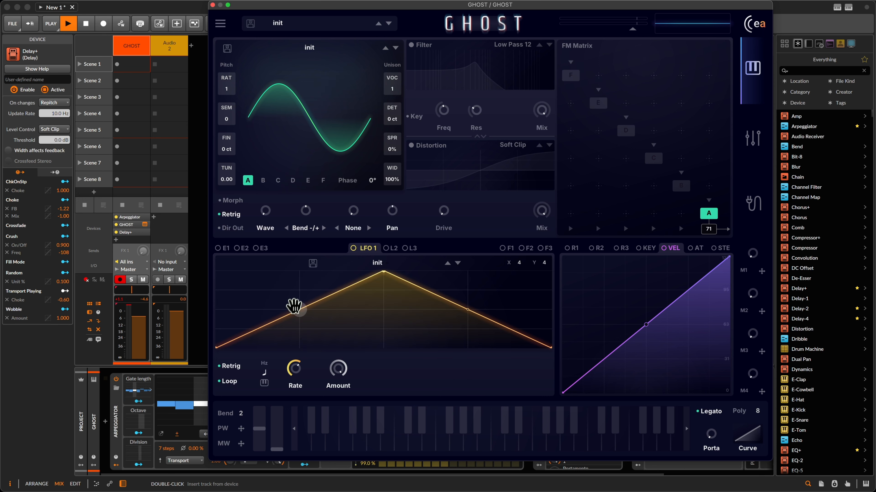
double_click(305, 331)
double_click(346, 319)
double_click(345, 278)
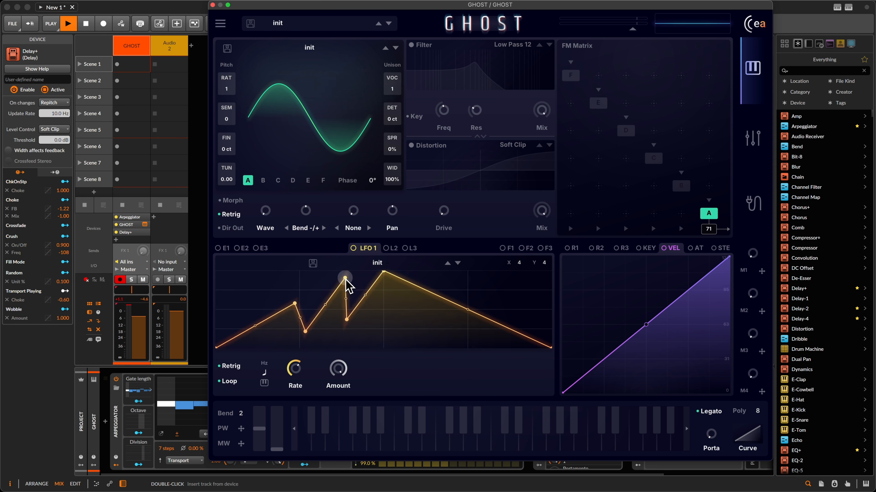
double_click(482, 295)
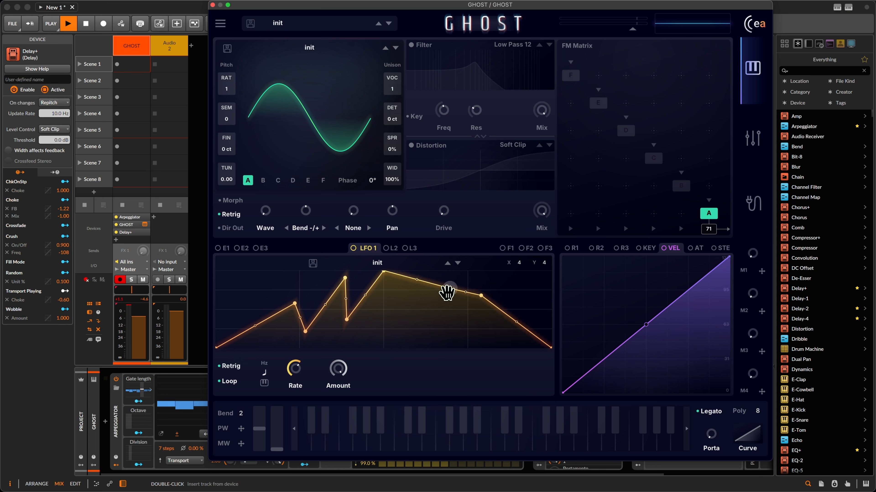
drag(448, 292, 586, 375)
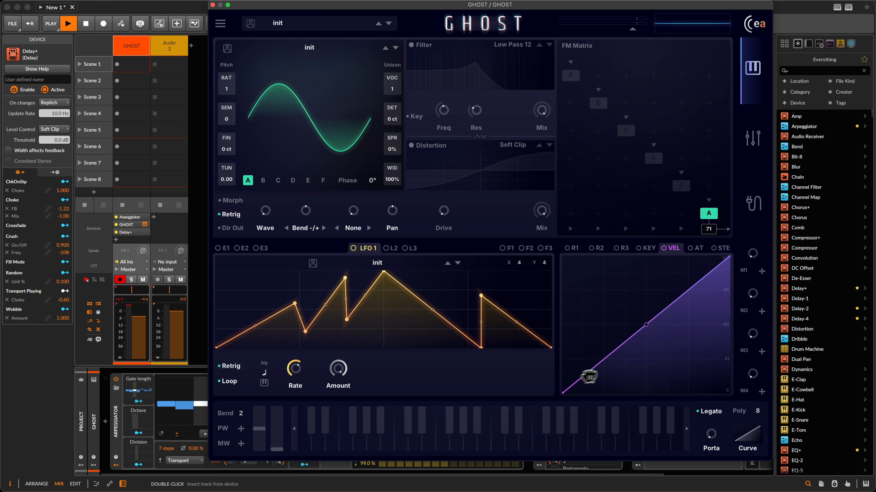
double_click(233, 293)
drag(233, 293, 232, 277)
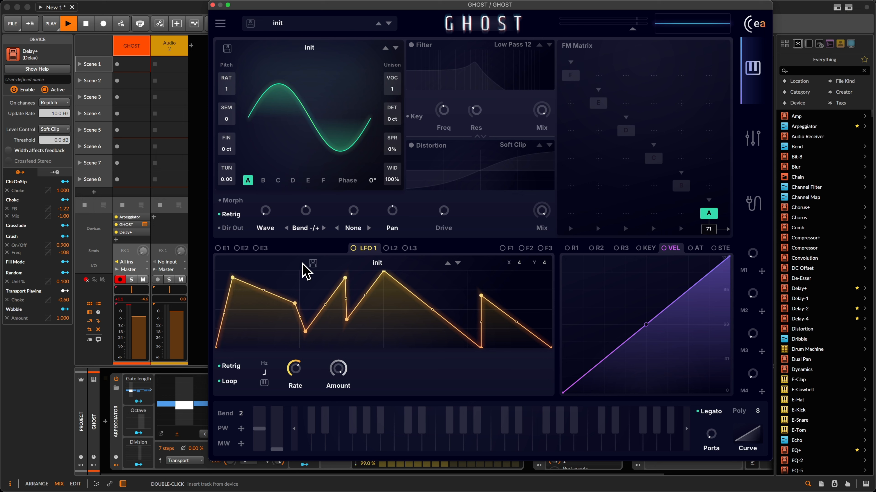
right_click(314, 286)
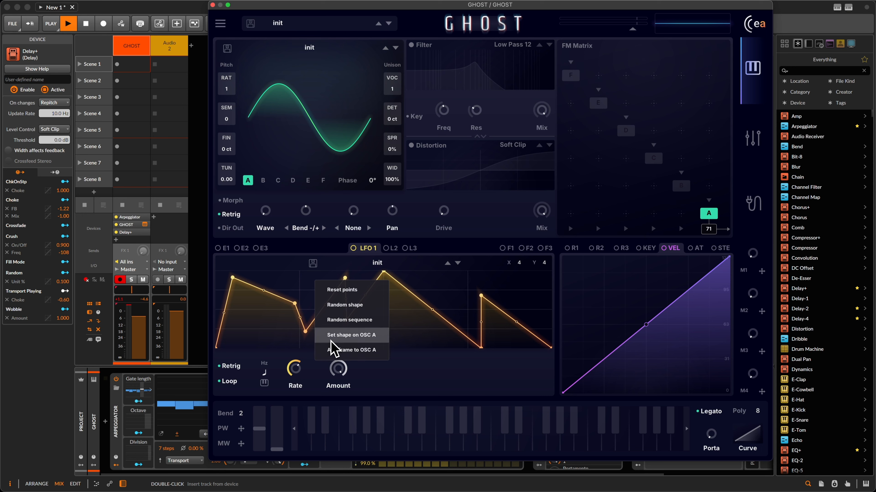
click(353, 335)
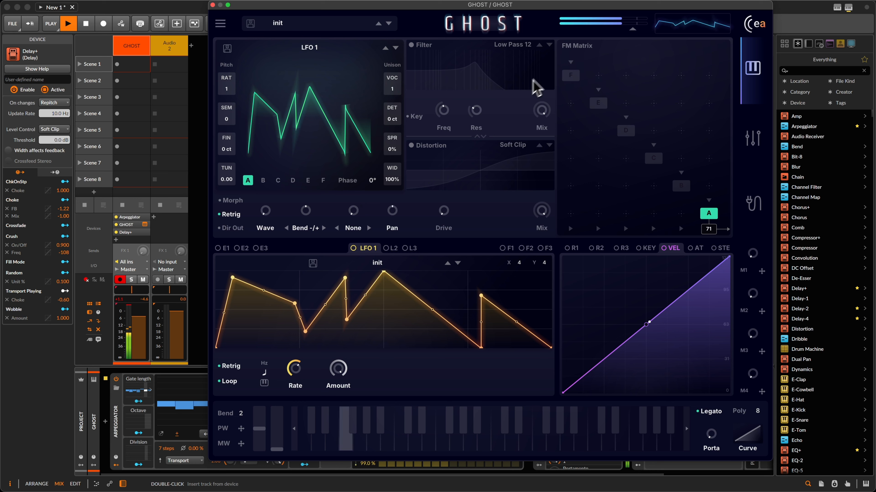
Audition the custom waveform on Osc A with Bend -/+ and Stretch, using 2 unison voices and Retrig off
drag(305, 211, 312, 238)
click(353, 228)
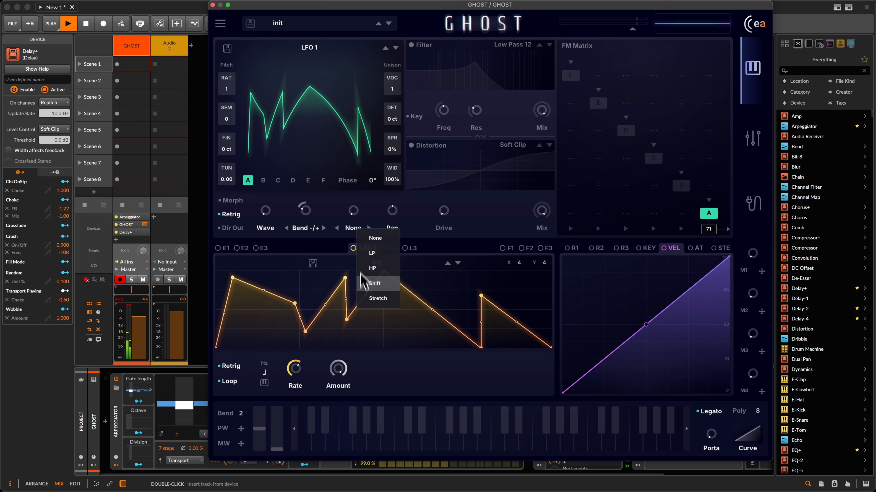
click(372, 299)
drag(355, 215, 356, 164)
drag(297, 217, 316, 174)
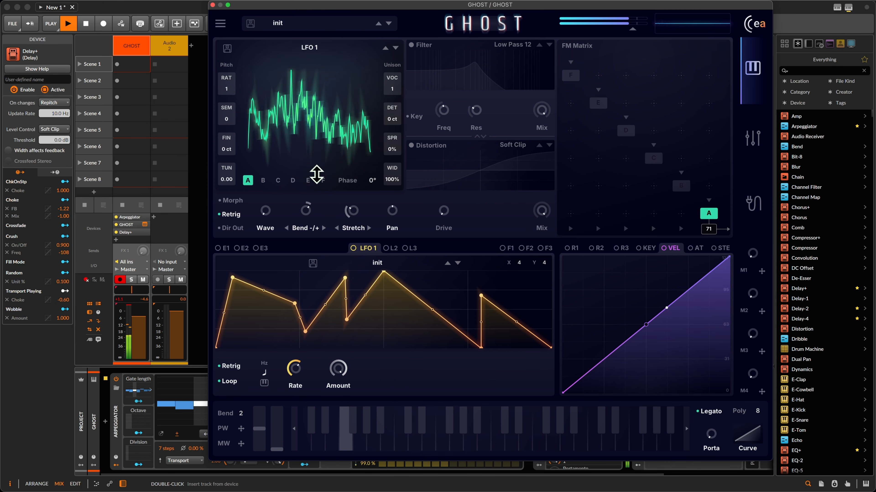
drag(393, 86, 392, 80)
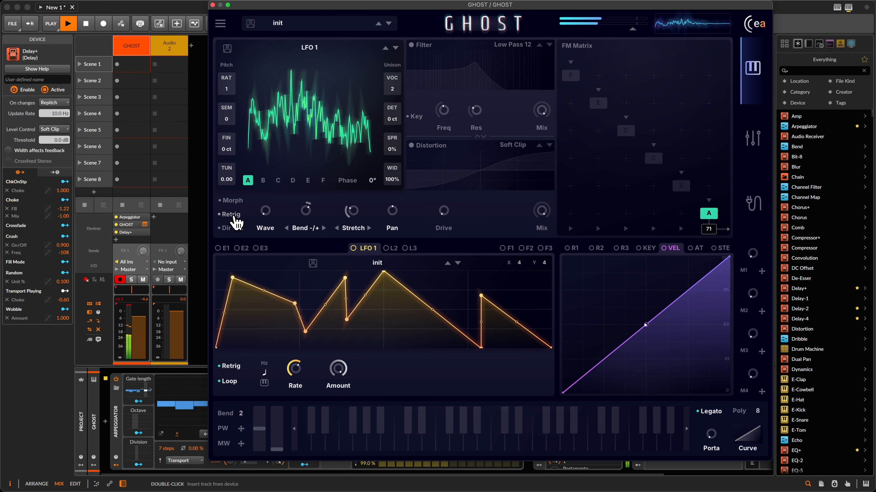
mouse_move(305, 210)
mouse_down()
mouse_move(309, 173)
mouse_move(324, 328)
mouse_move(303, 211)
mouse_move(307, 226)
mouse_up()
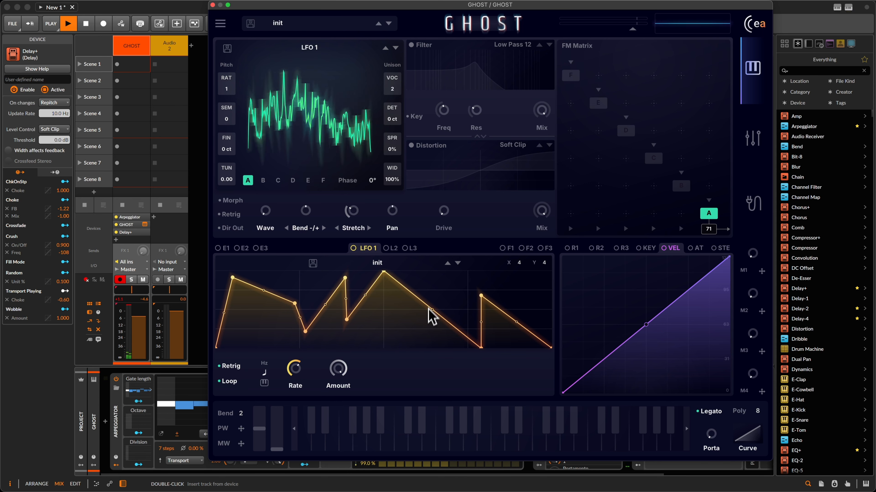
Rework LFO 1's shape with extra peaks and several points pulled down to zero, and add it as a frame to Osc A
click(424, 325)
click(444, 288)
click(522, 284)
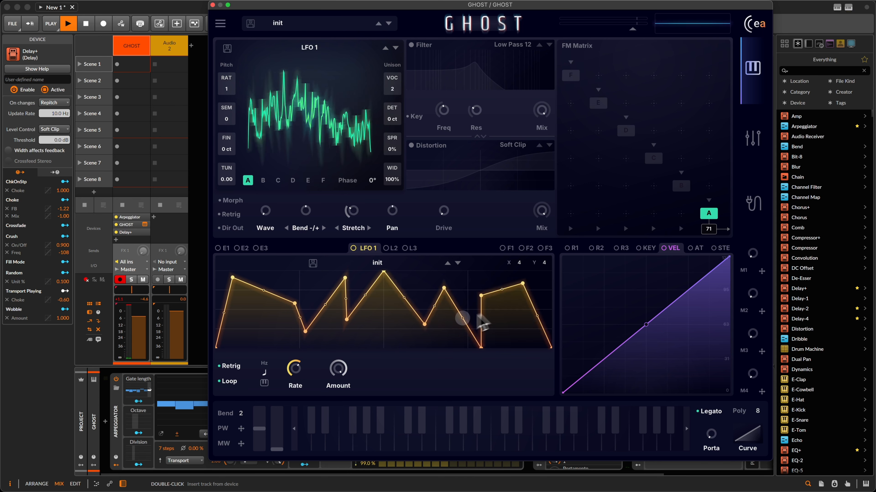
drag(384, 276, 368, 389)
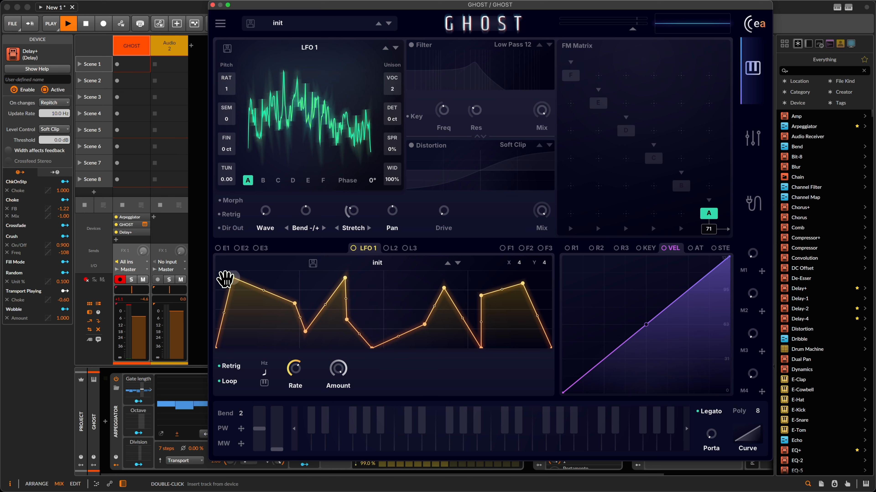
drag(232, 278, 229, 362)
click(245, 295)
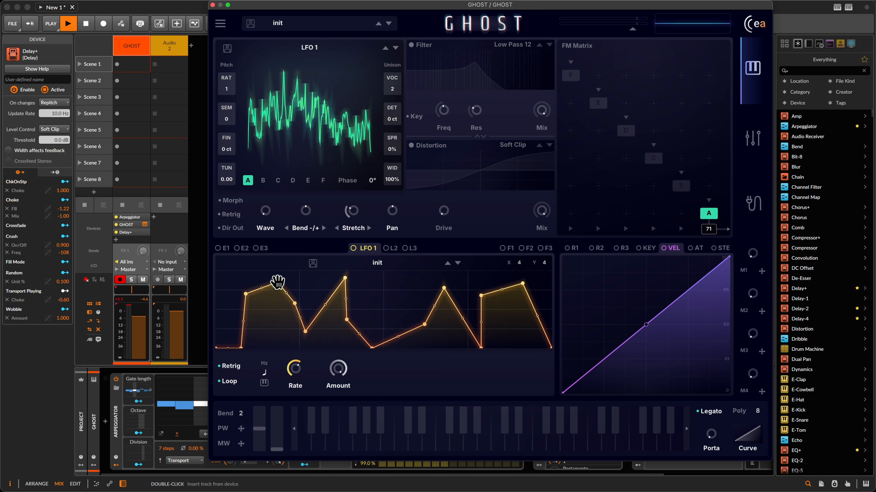
drag(271, 298, 270, 357)
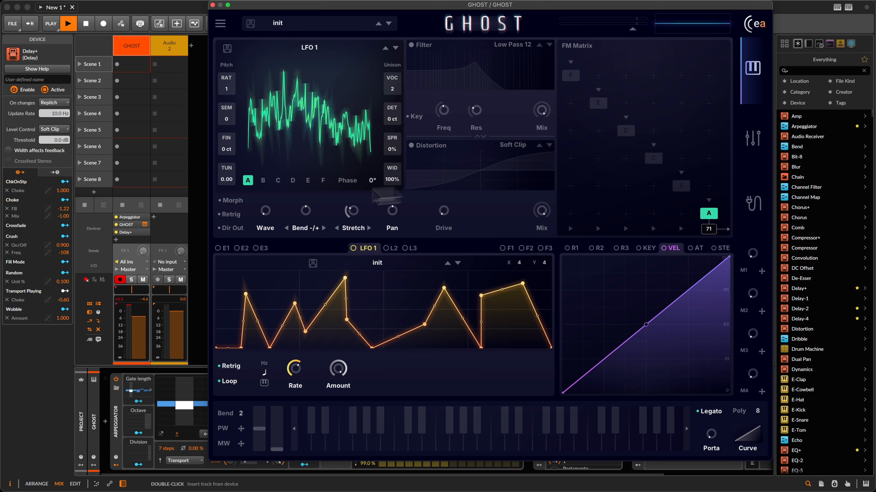
right_click(372, 296)
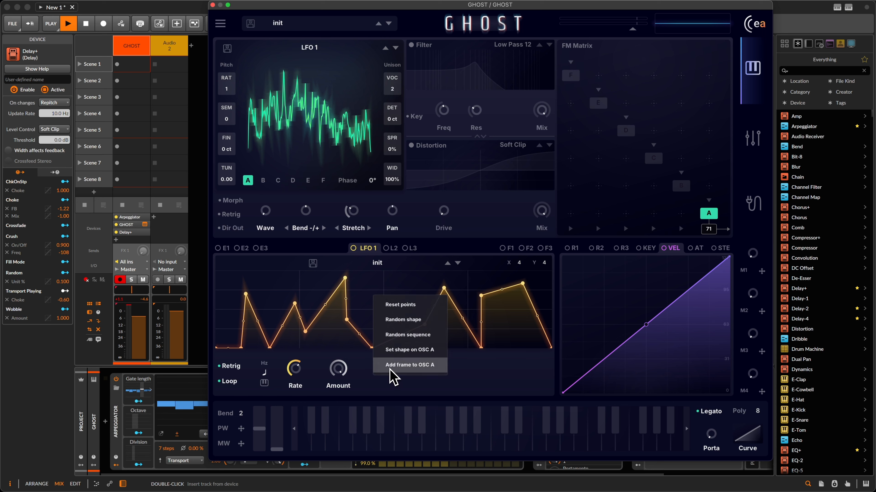
click(403, 369)
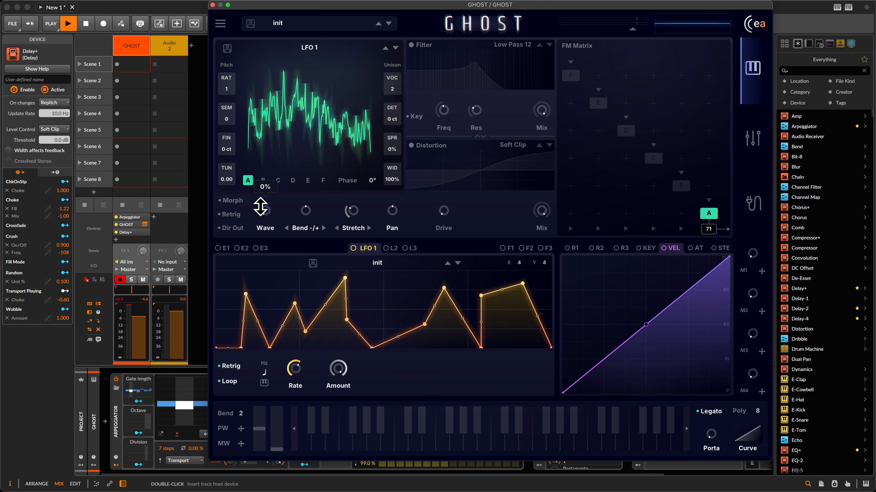
Sweep Osc A's Wave position through its frames, reset Stretch to zero, and enable Morph
drag(269, 156, 270, 133)
double_click(352, 207)
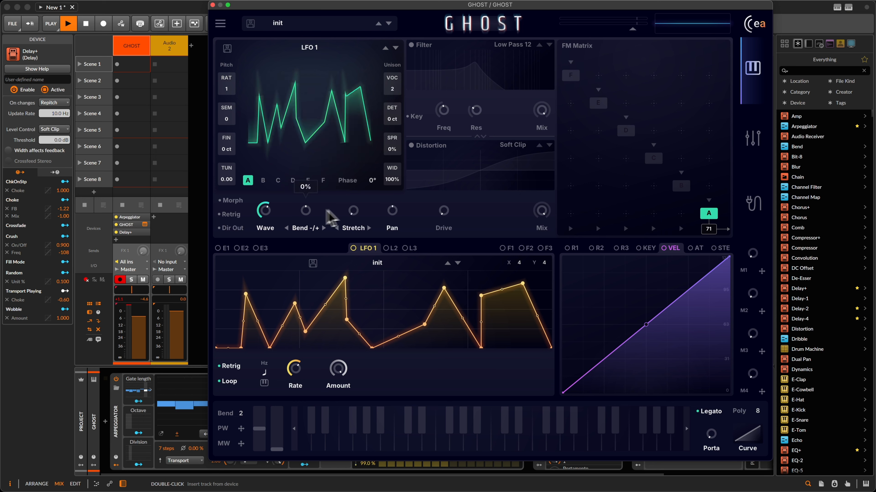
drag(264, 209, 273, 274)
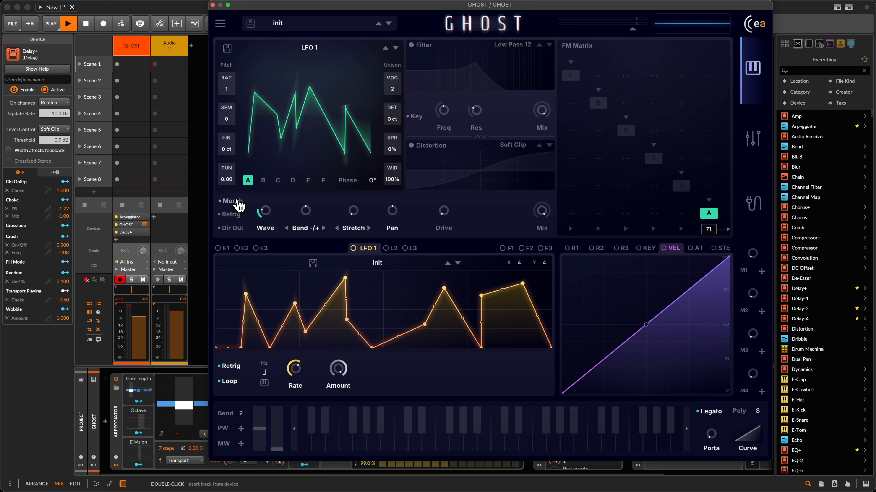
drag(257, 205, 286, 238)
Generate a random shape in LFO 1, add it as another frame to Osc A, and sweep the Wave position
right_click(357, 316)
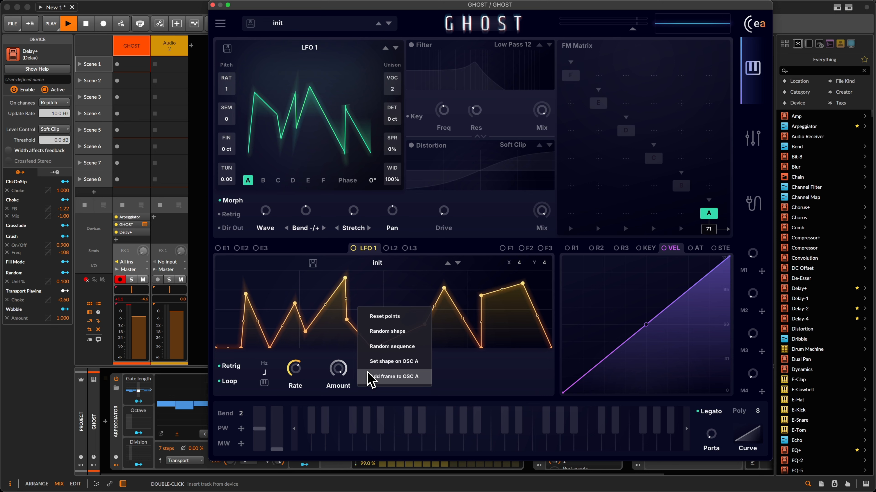
right_click(355, 307)
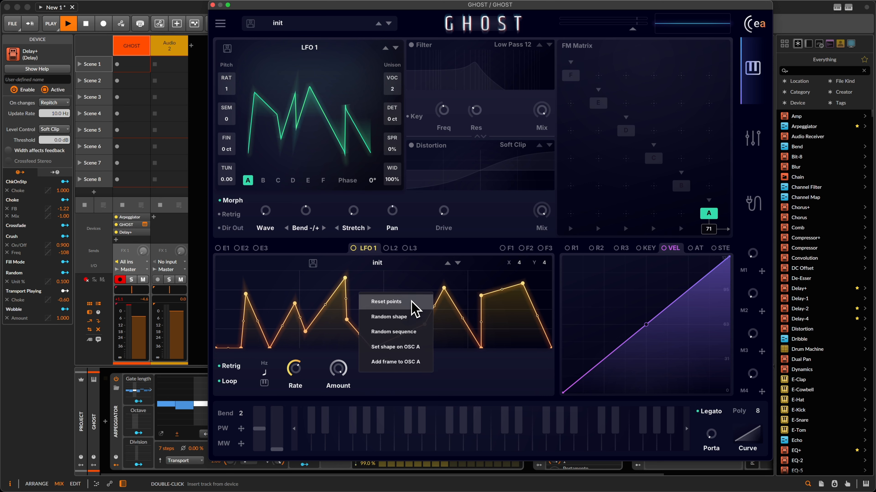
click(410, 316)
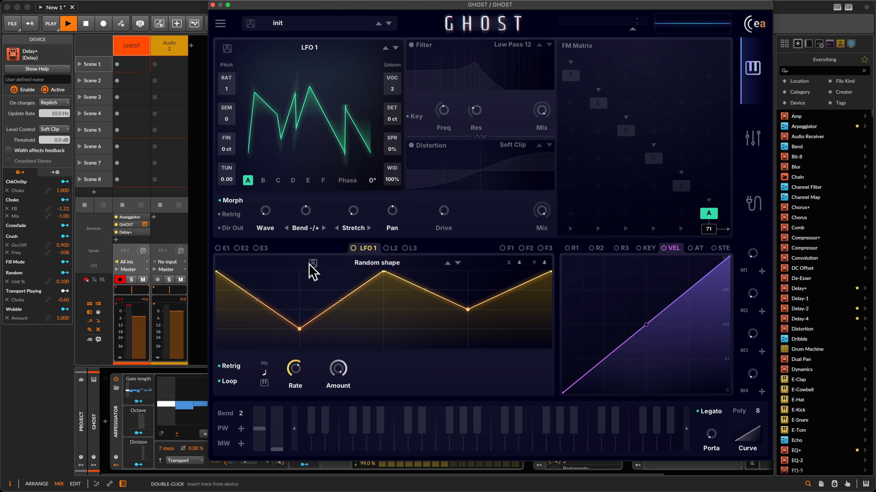
right_click(307, 277)
click(349, 358)
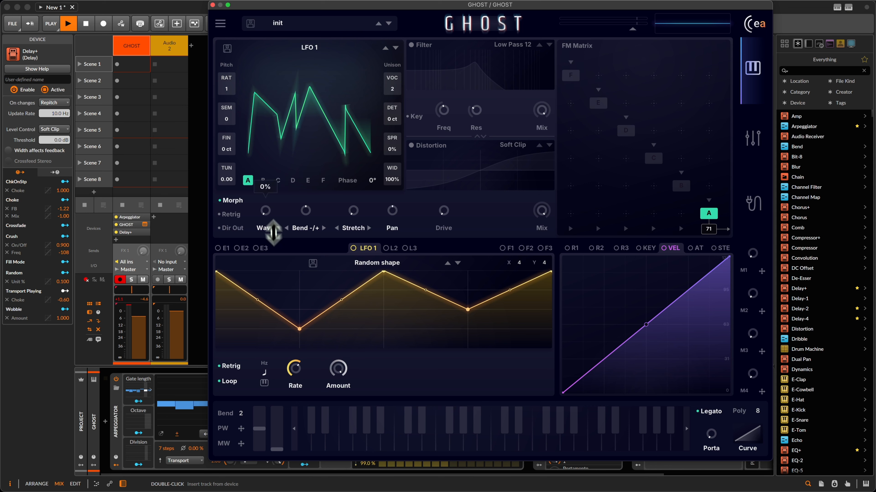
drag(273, 232, 347, 266)
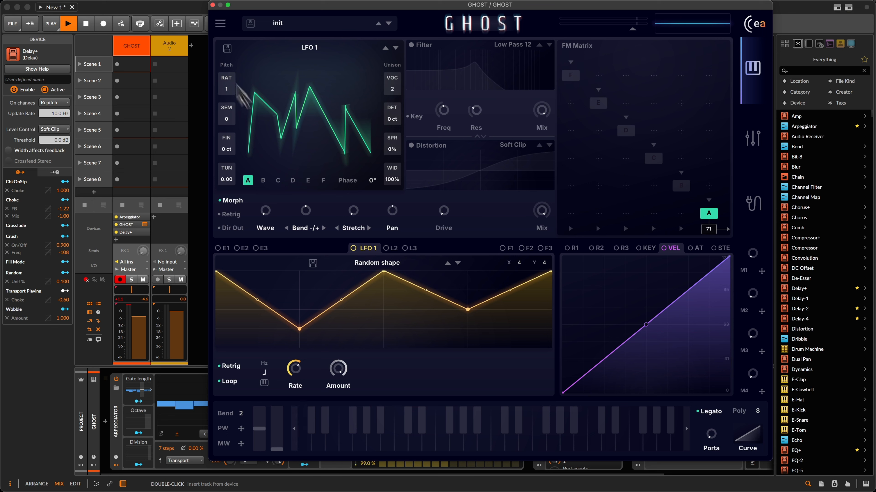
Reset the patch to init and load the DudaChoir user wavetable into Osc A
click(220, 23)
click(226, 33)
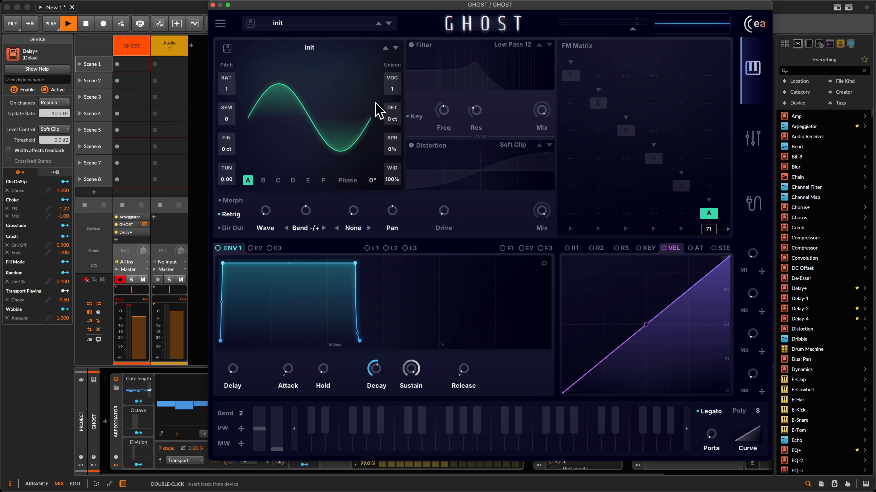
click(311, 48)
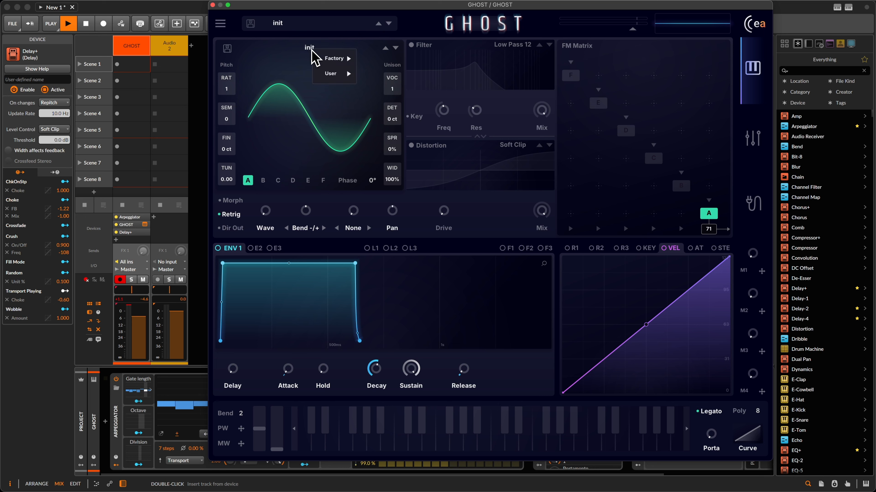
mouse_move(341, 60)
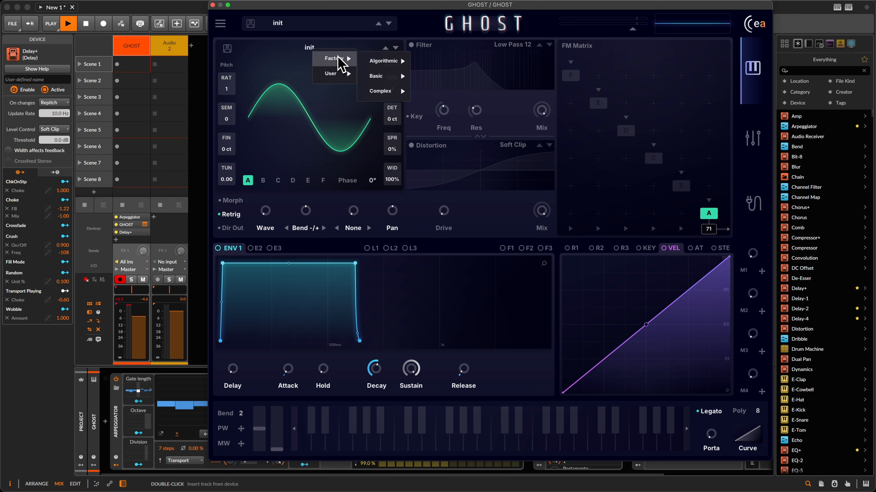
mouse_move(411, 62)
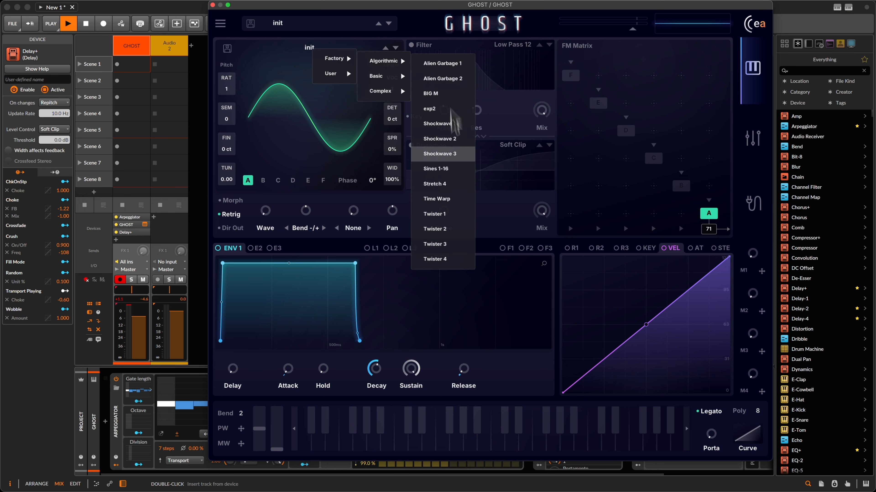
mouse_move(347, 78)
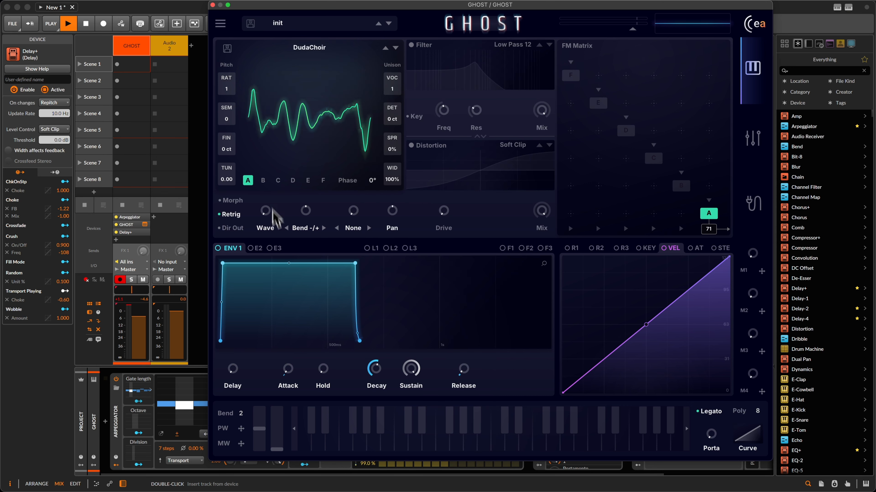
Bend Osc A's DudaChoir waveform with Bend -/+ and open the list of user wavetables
drag(297, 217, 308, 188)
mouse_move(353, 204)
mouse_down()
mouse_move(351, 103)
mouse_move(352, 215)
mouse_up()
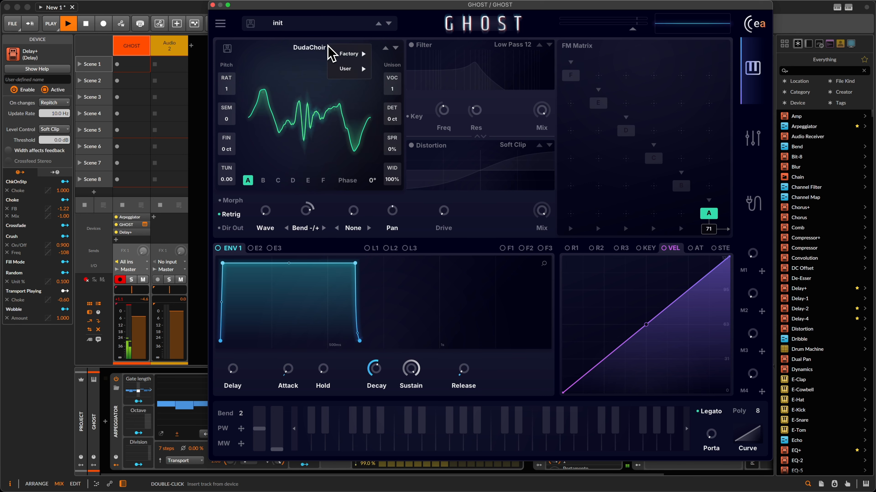
mouse_move(362, 69)
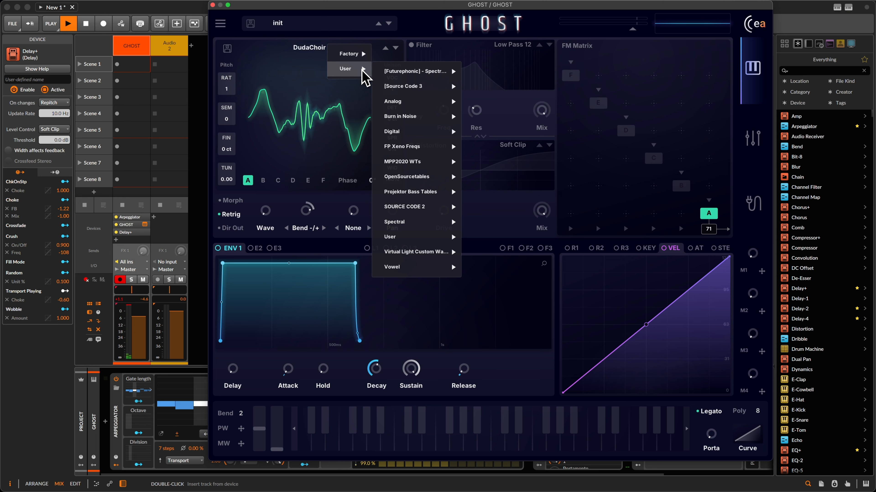